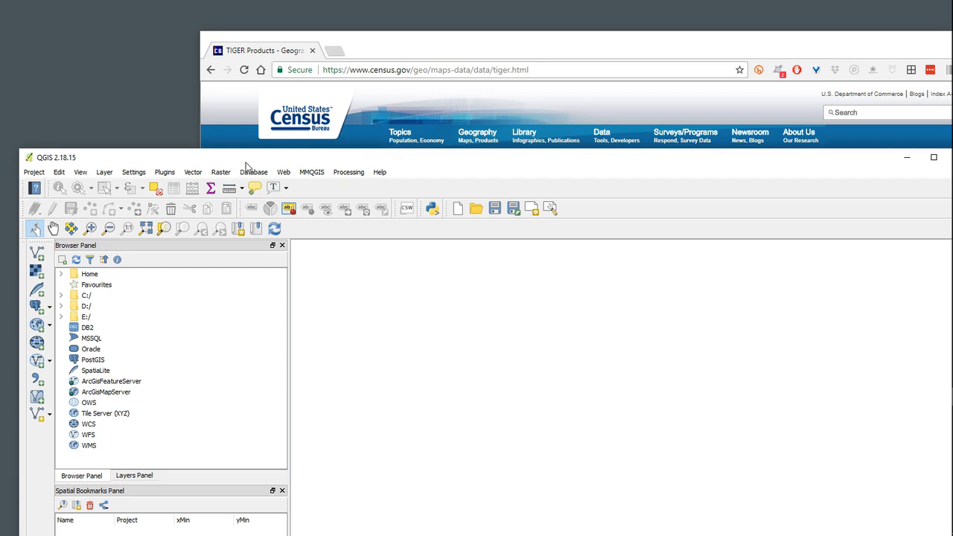
Step: Move the browser and QGIS windows aside and open the desktop notes file Thematic Map Design_organizing US Census Data.txt for editing
left_click_drag(464, 53, 385, 30)
scroll(525, 289, "down", 3)
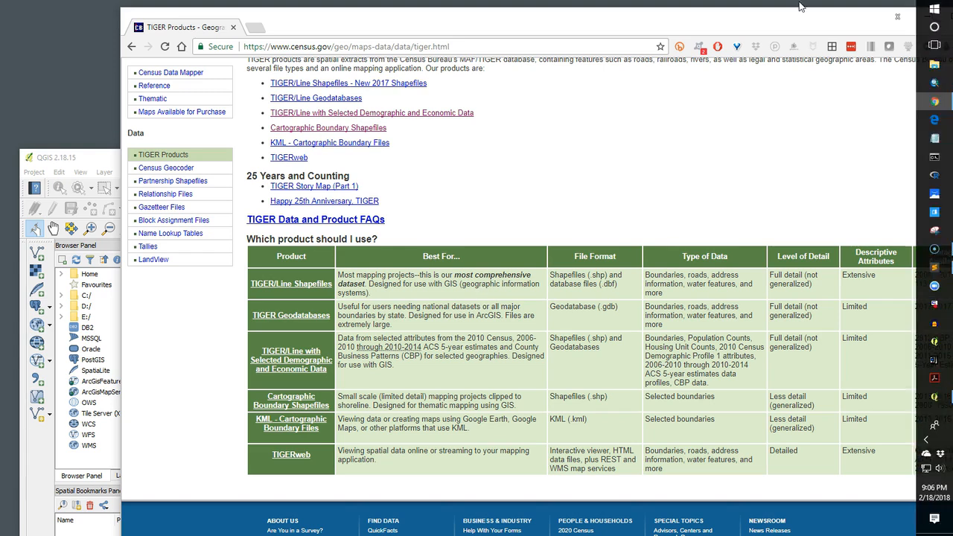
left_click_drag(777, 24, 718, 313)
left_click_drag(693, 163, 662, 366)
right_click(435, 202)
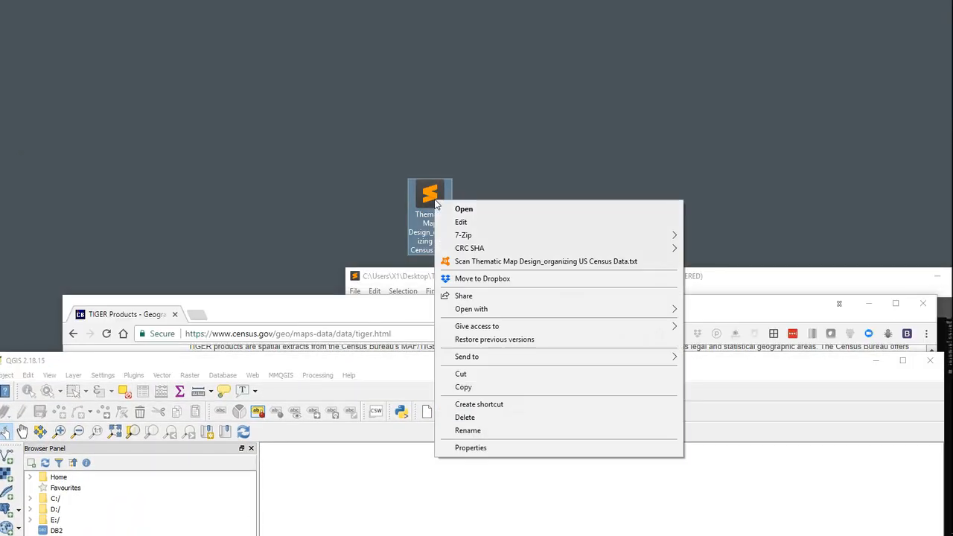
left_click(486, 217)
left_click_drag(723, 281, 684, 50)
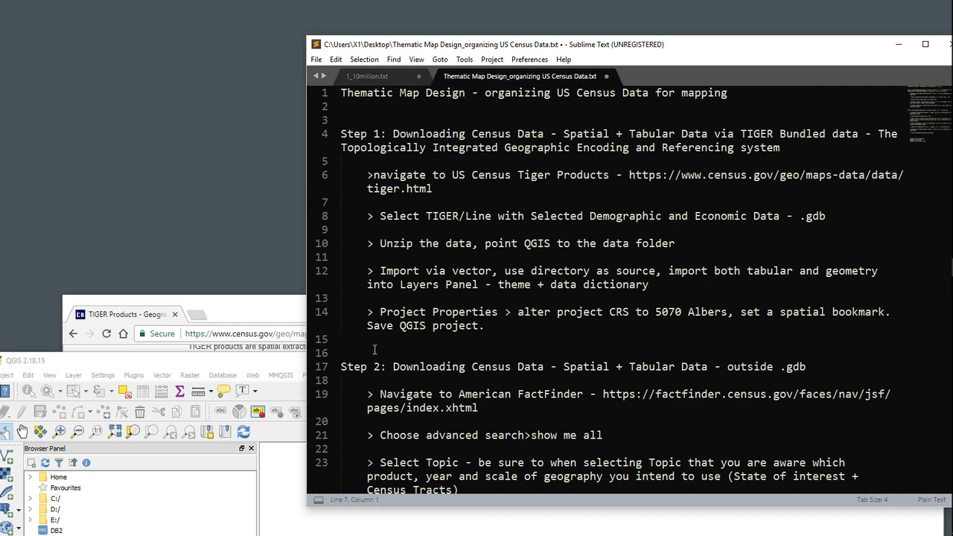
Step: Switch to the browser and open the TIGER/Line with Selected Demographic and Economic Data page from the TIGER Products table
left_click_drag(240, 308, 357, 29)
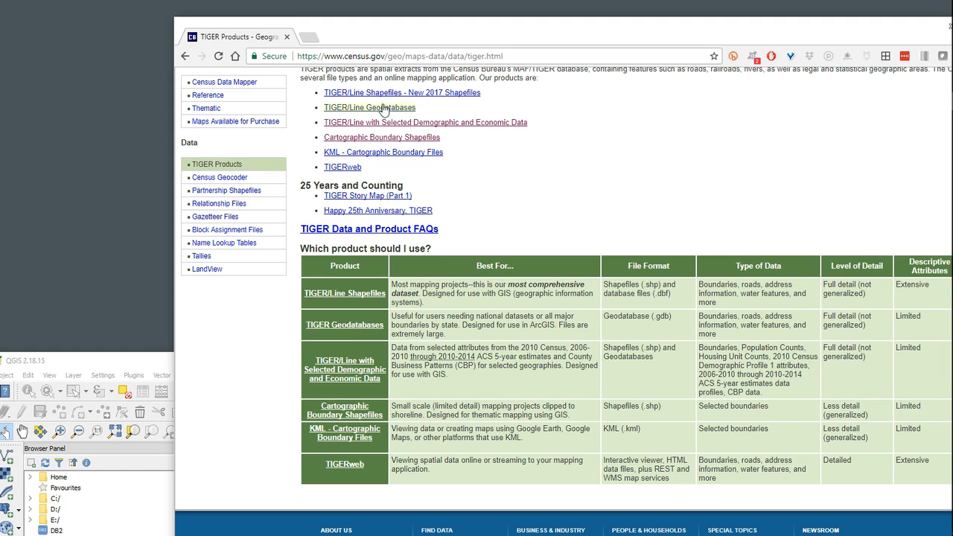
left_click(529, 56)
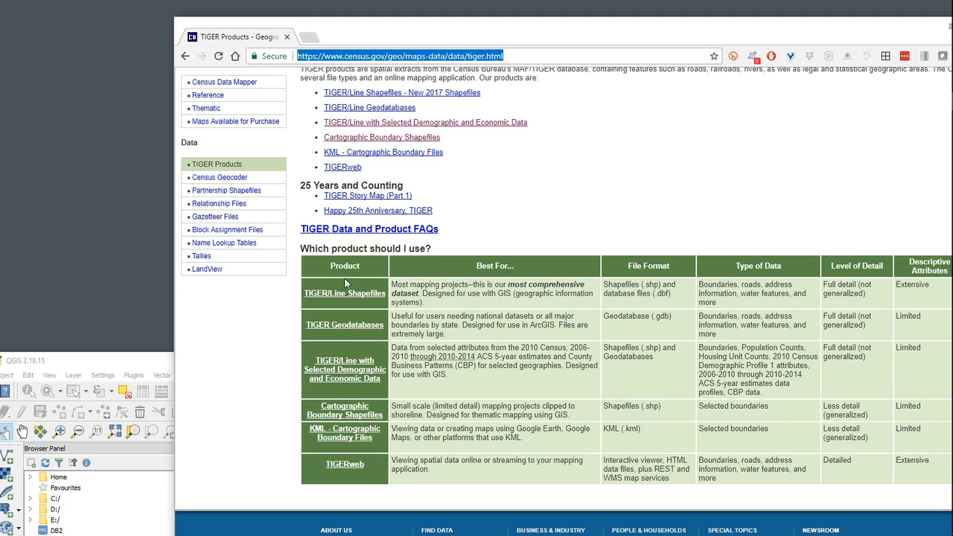
left_click(349, 375)
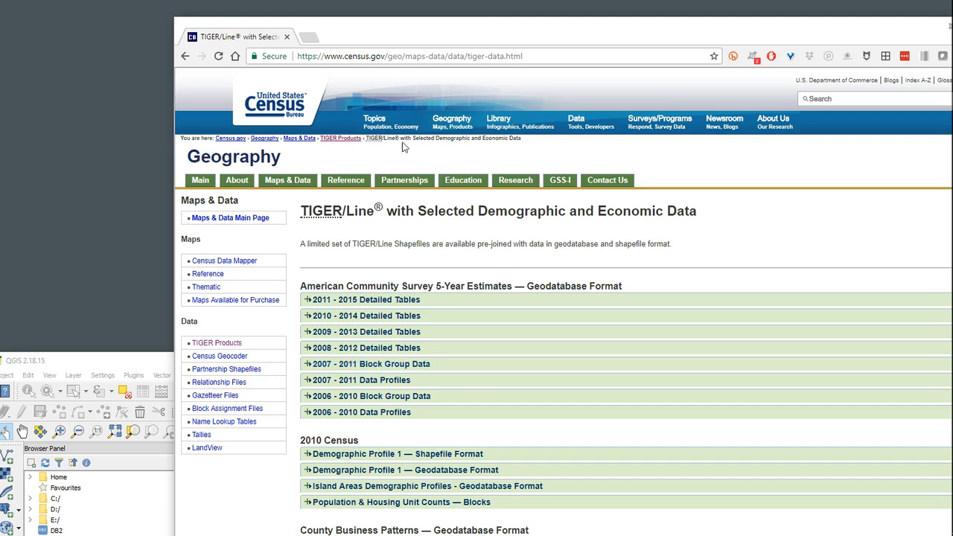
left_click_drag(432, 30, 339, 13)
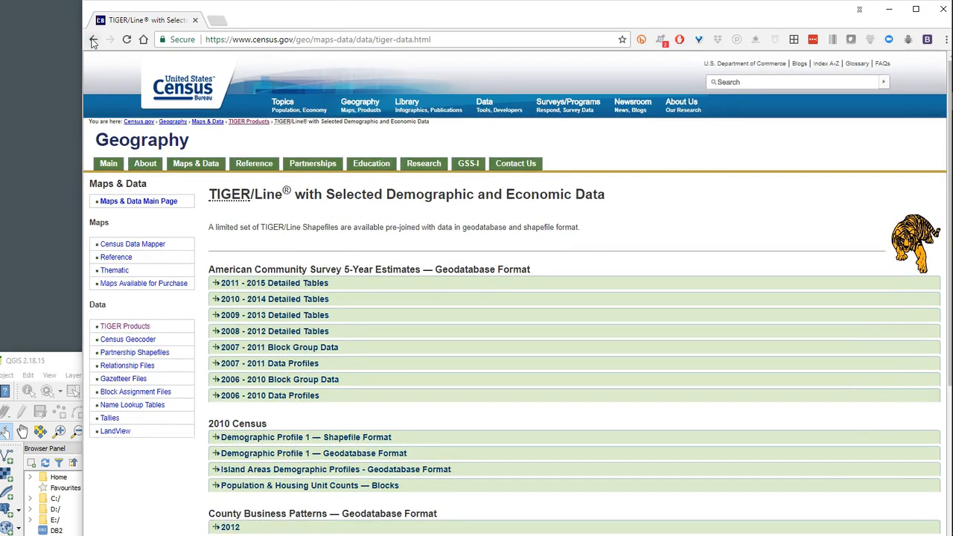
left_click(93, 40)
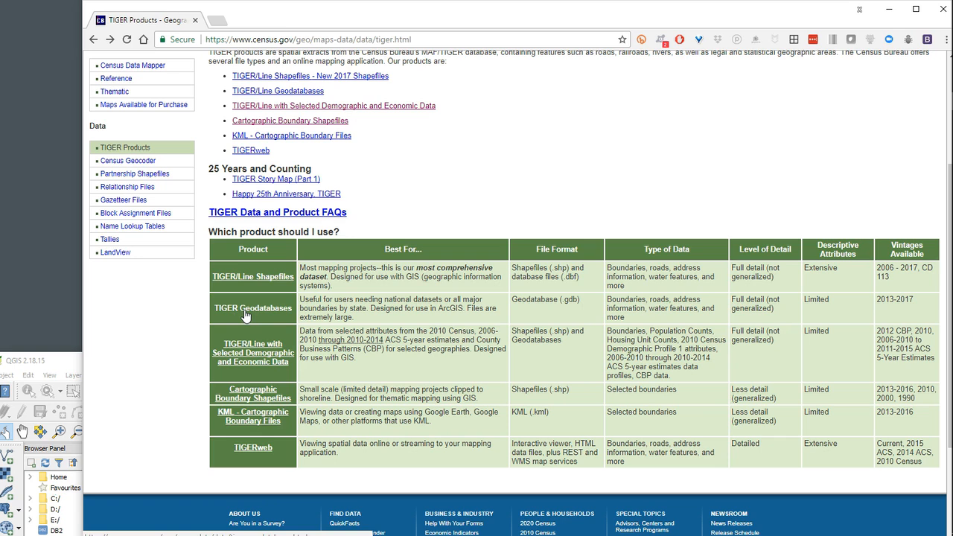
left_click(250, 359)
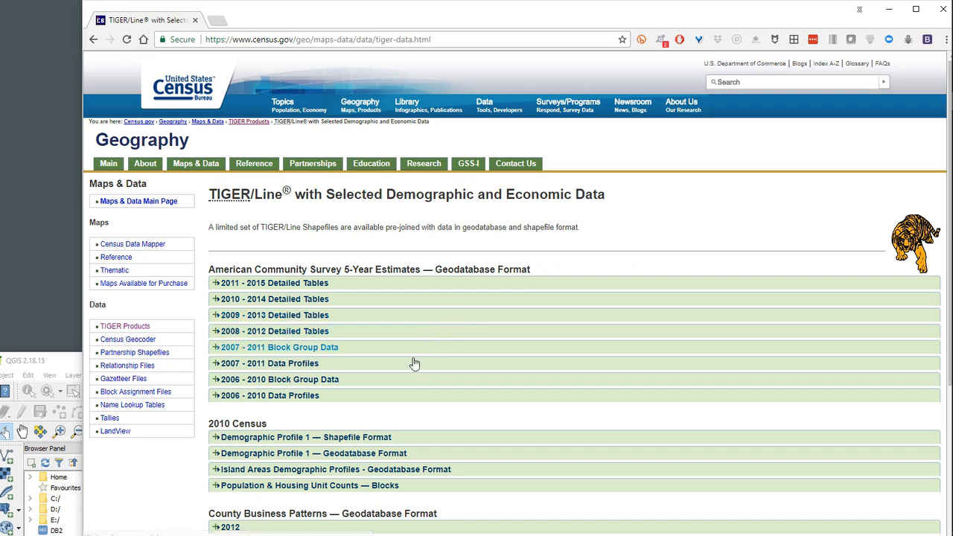
Step: Download the County geodatabase from the 2011 - 2015 Detailed Tables of the American Community Survey 5-Year Estimates
scroll(375, 315, "down", 3)
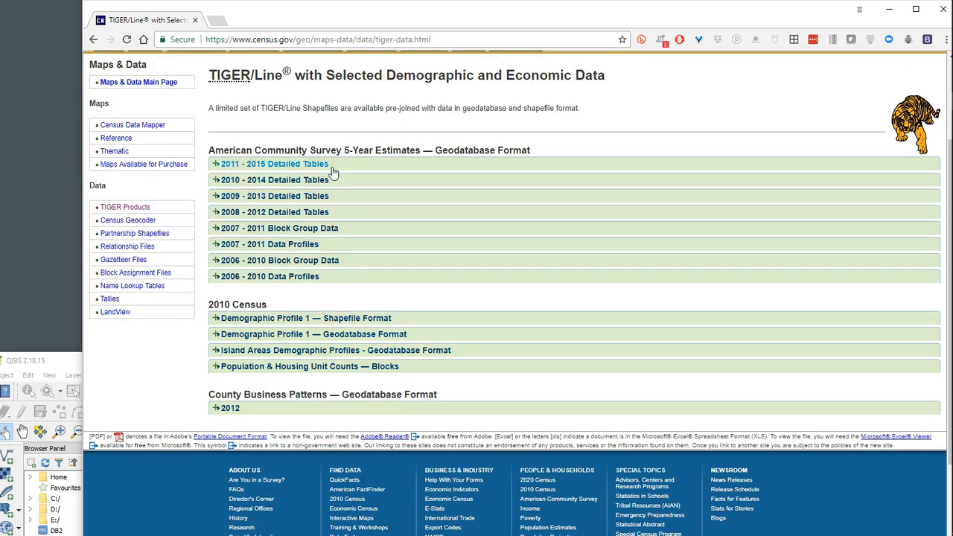
left_click(276, 166)
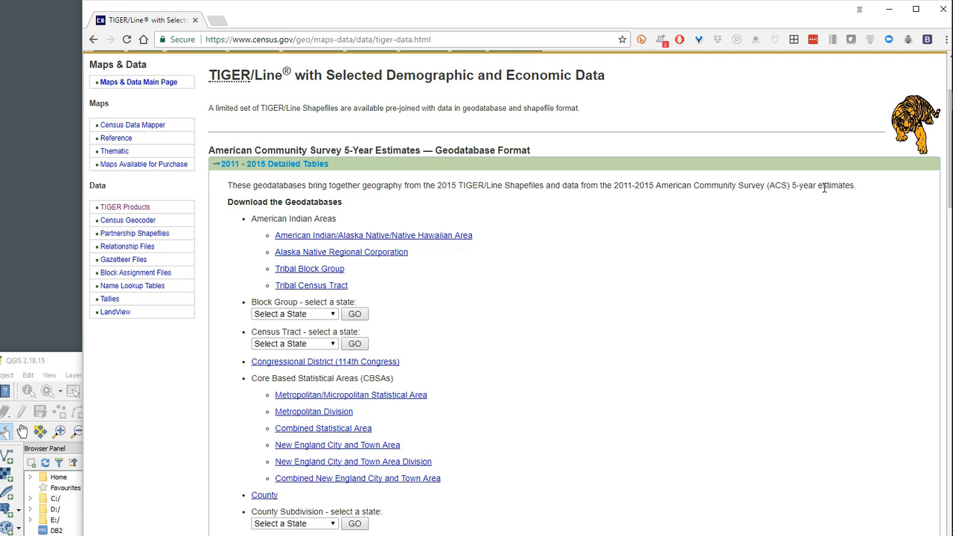
left_click_drag(657, 183, 615, 187)
scroll(585, 283, "down", 3)
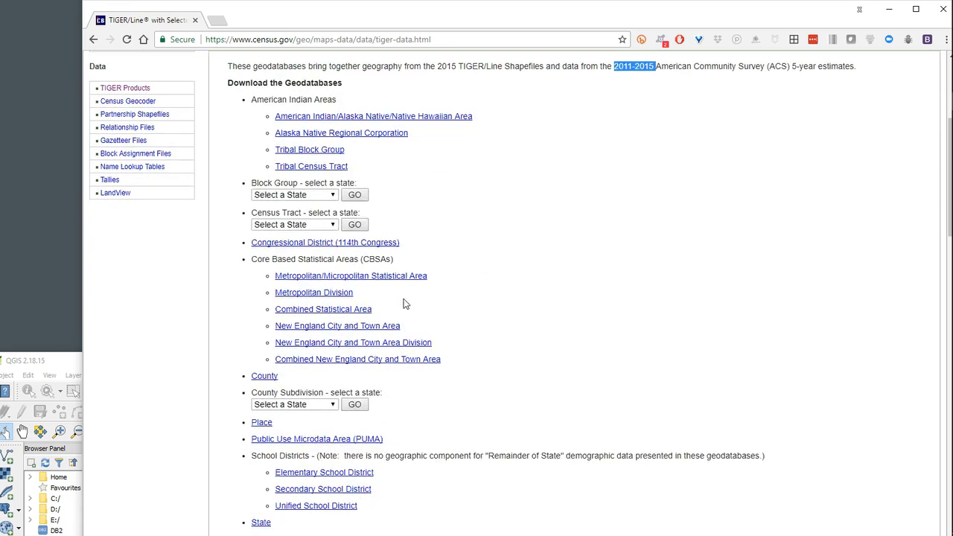
left_click(263, 378)
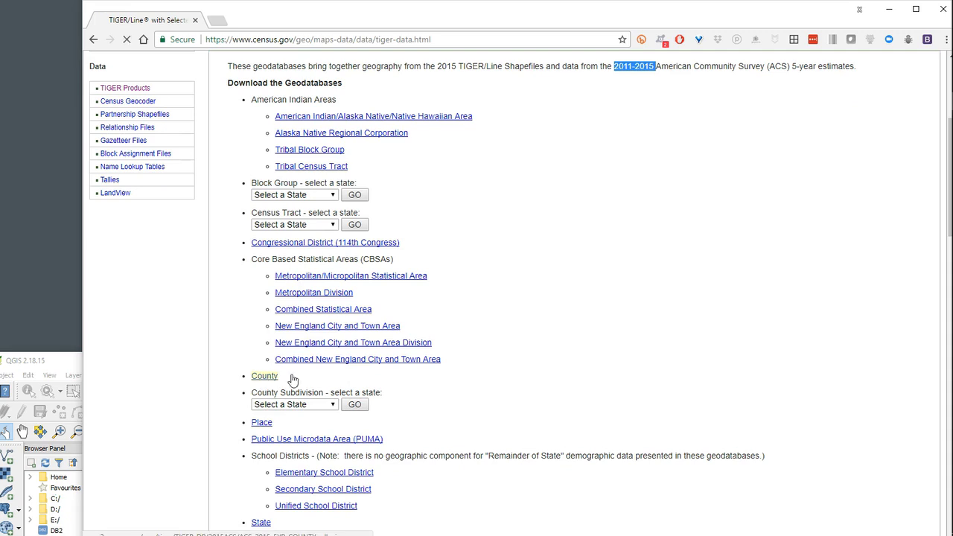
left_click_drag(384, 24, 365, 16)
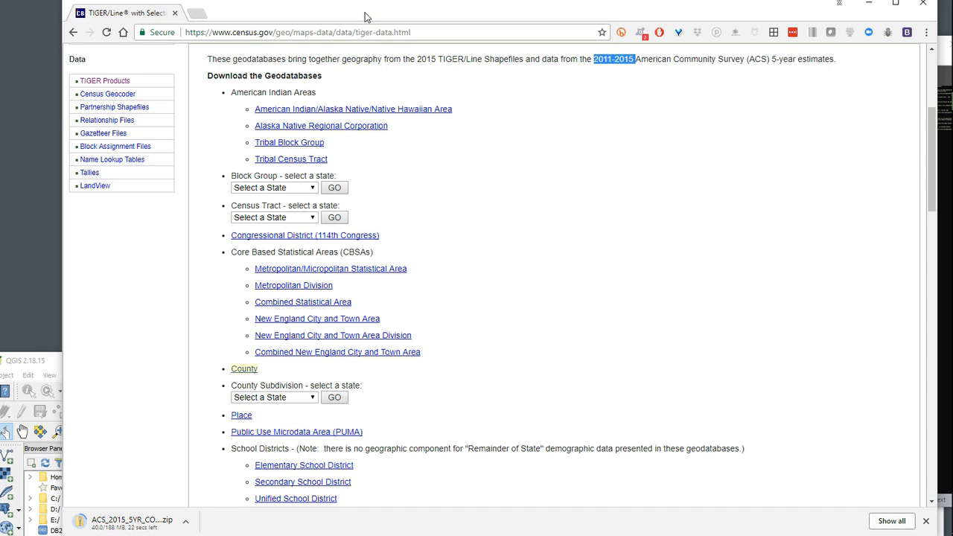
left_click_drag(365, 13, 366, 14)
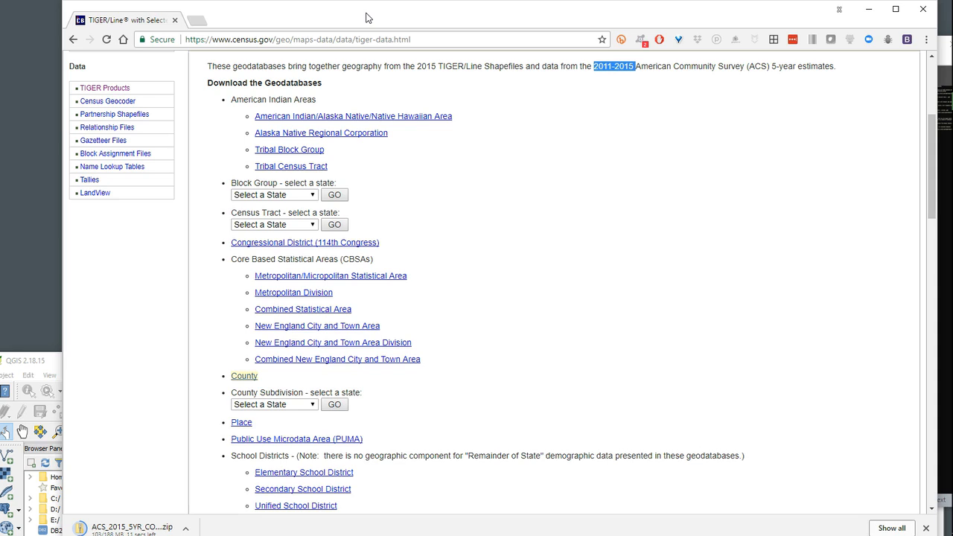
Step: Create a desktop folder named census_mapping and place it in a free area clear of the open windows
left_click_drag(365, 17, 388, 243)
left_click_drag(521, 49, 825, 184)
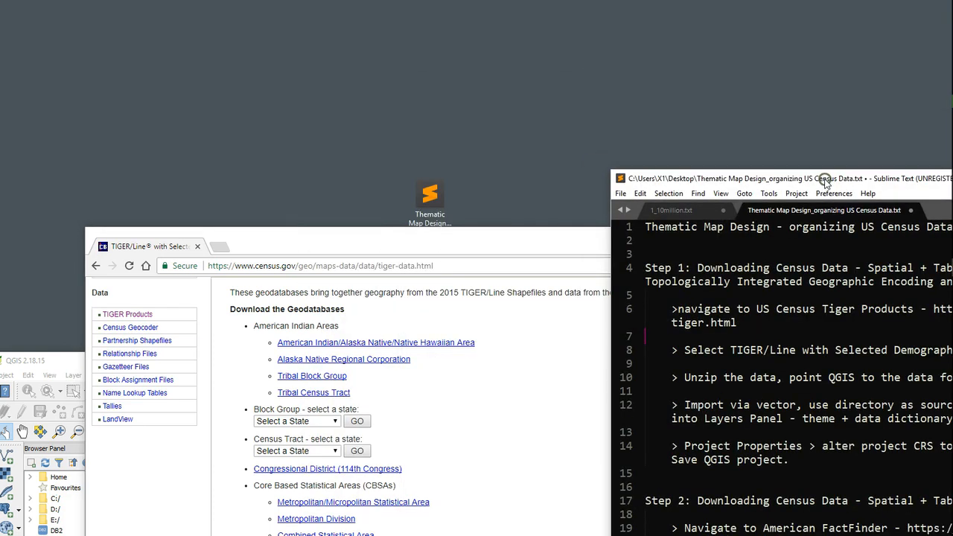
right_click(410, 90)
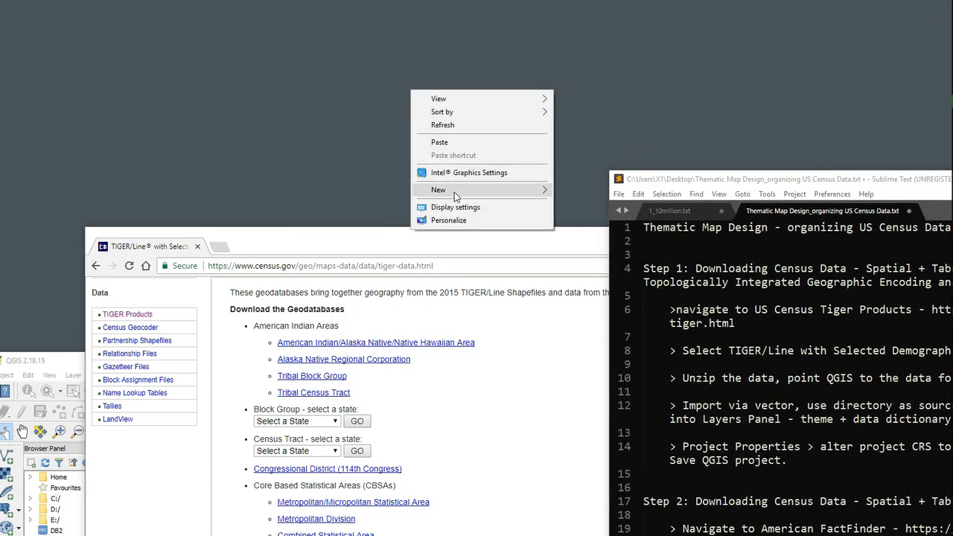
mouse_move(454, 190)
left_click(577, 190)
type("census_mapping")
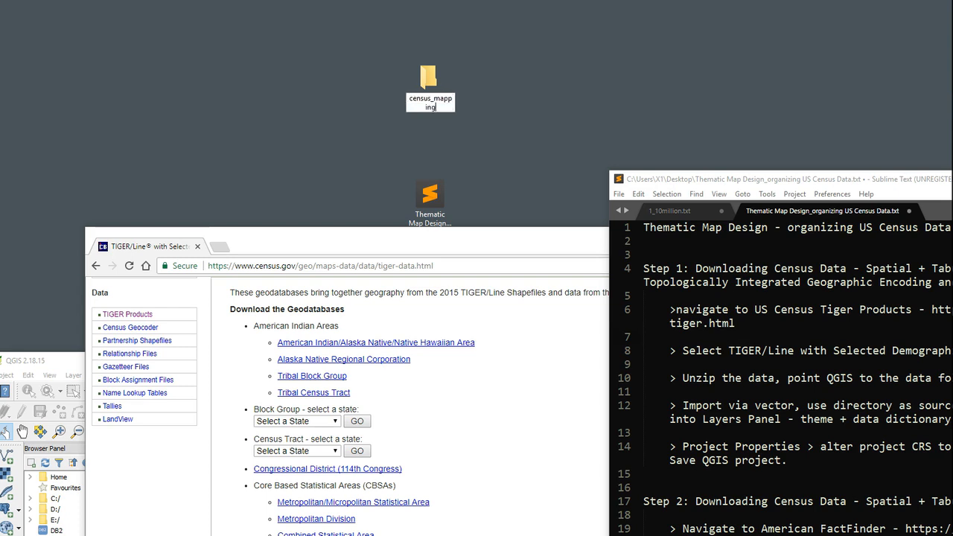
left_click_drag(436, 77, 301, 137)
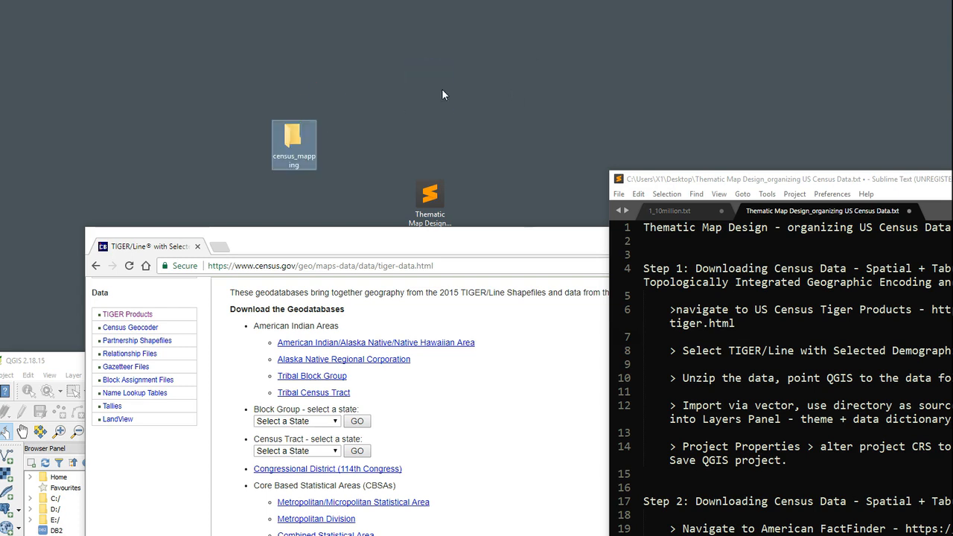
Step: Move the downloaded ACS 2015 county zip from the browser to the desktop and into the census_mapping folder
left_click_drag(303, 248, 344, 25)
left_click_drag(231, 533, 72, 224)
left_click_drag(406, 23, 439, 347)
left_click_drag(67, 195, 295, 140)
Step: Extract the ACS_2015_5YR_COUNTY.gdb zip inside census_mapping to the suggested destination folder
double_click(295, 140)
left_click(173, 149)
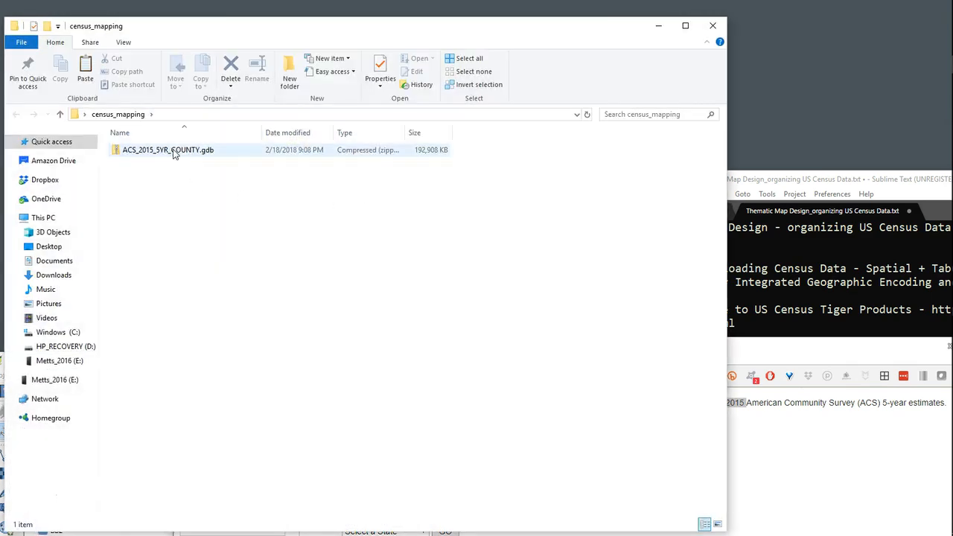
right_click(173, 151)
left_click(251, 187)
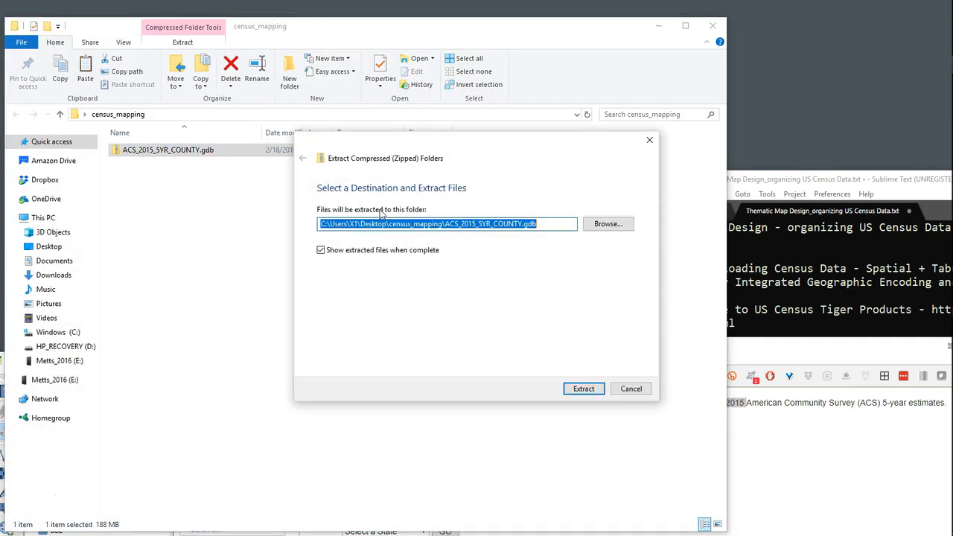
left_click(583, 390)
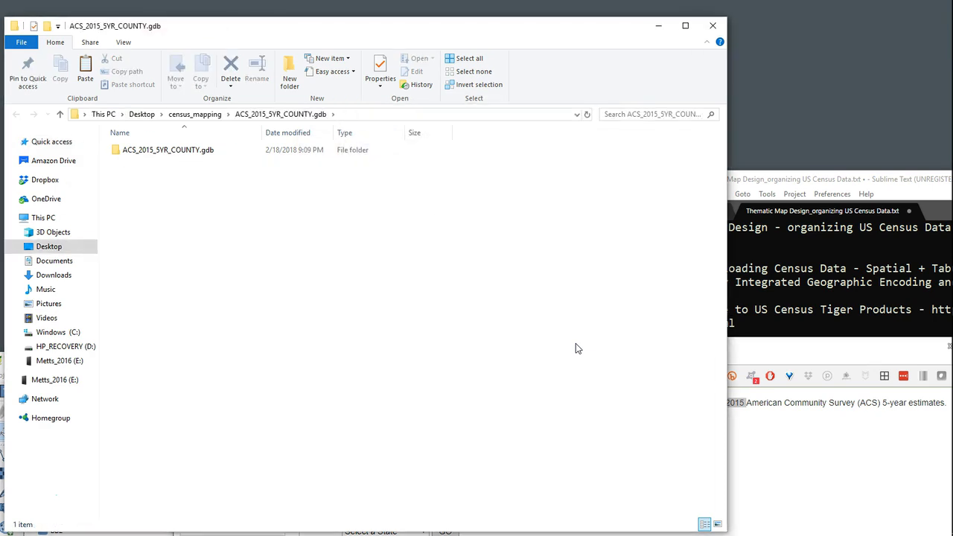
Step: Examine the files inside the extracted ACS_2015_5YR_COUNTY.gdb geodatabase folder and close its window
double_click(191, 152)
scroll(245, 268, "down", 20)
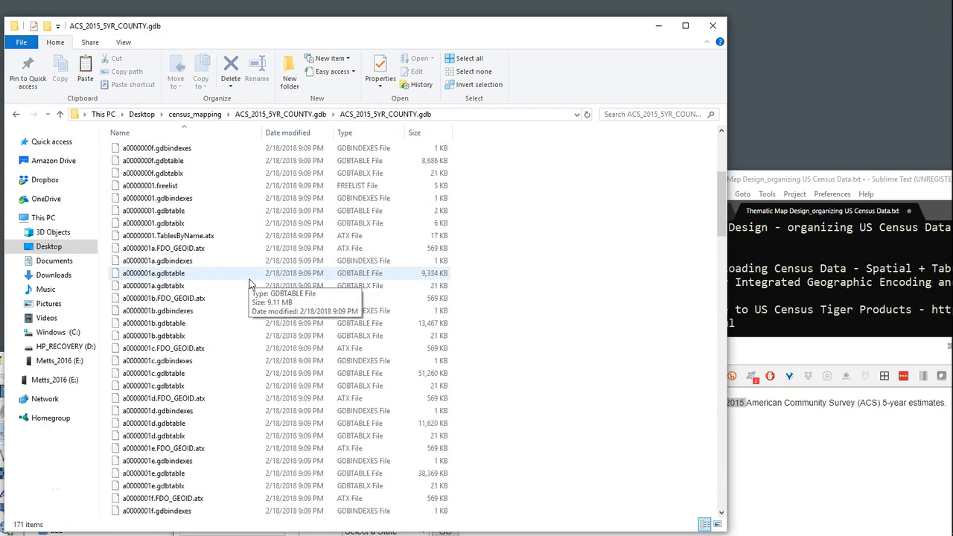
scroll(249, 289, "down", 17)
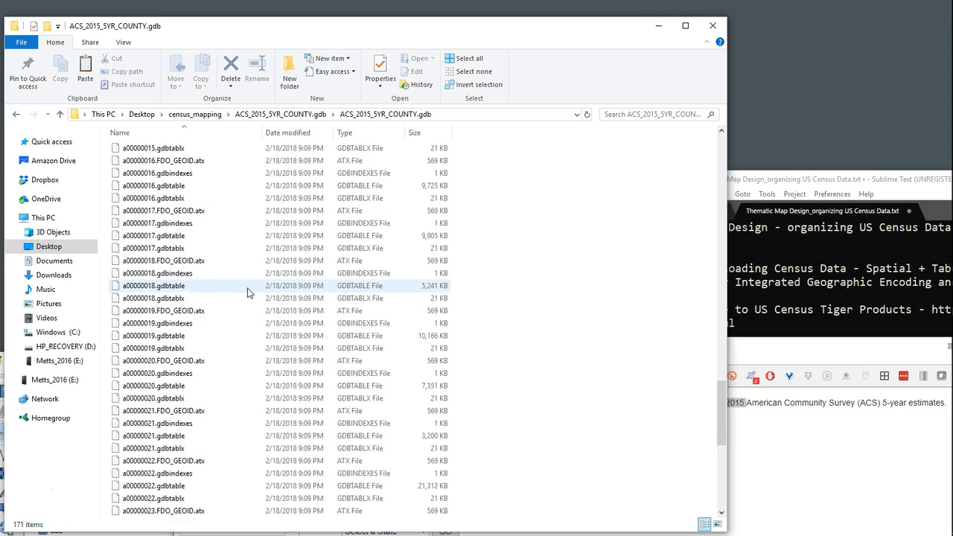
scroll(248, 296, "up", 20)
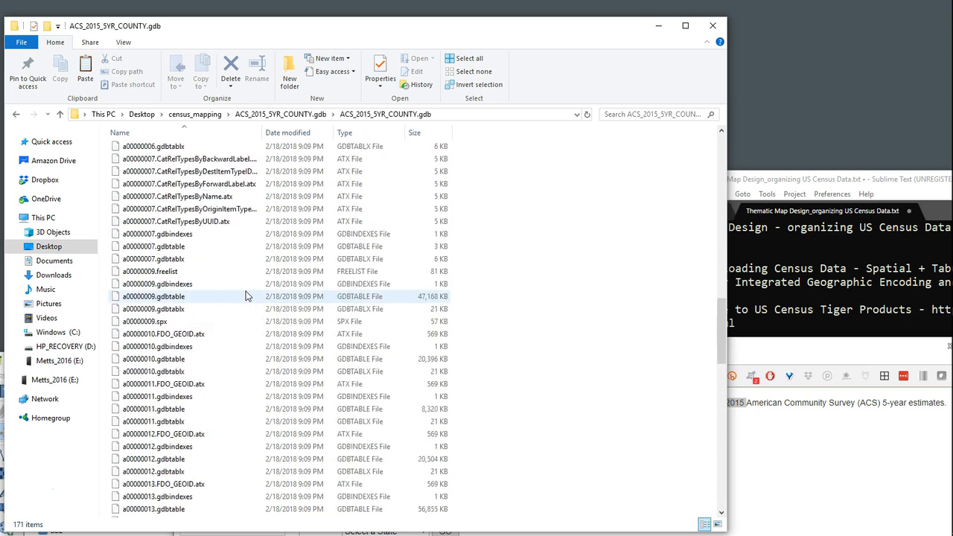
scroll(246, 296, "up", 5)
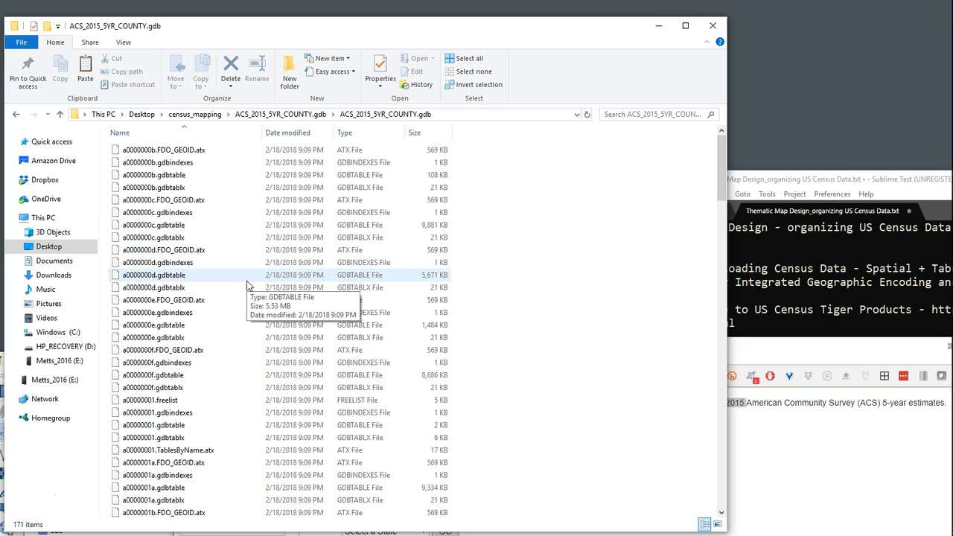
left_click(713, 25)
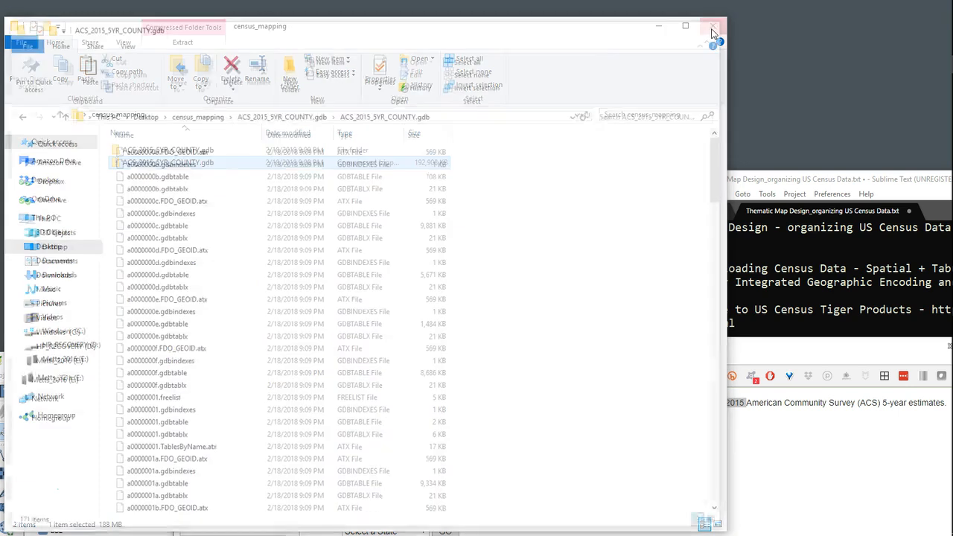
Step: Delete the ACS_2015_5YR_COUNTY.gdb zip file from census_mapping and close the folder window
right_click(207, 169)
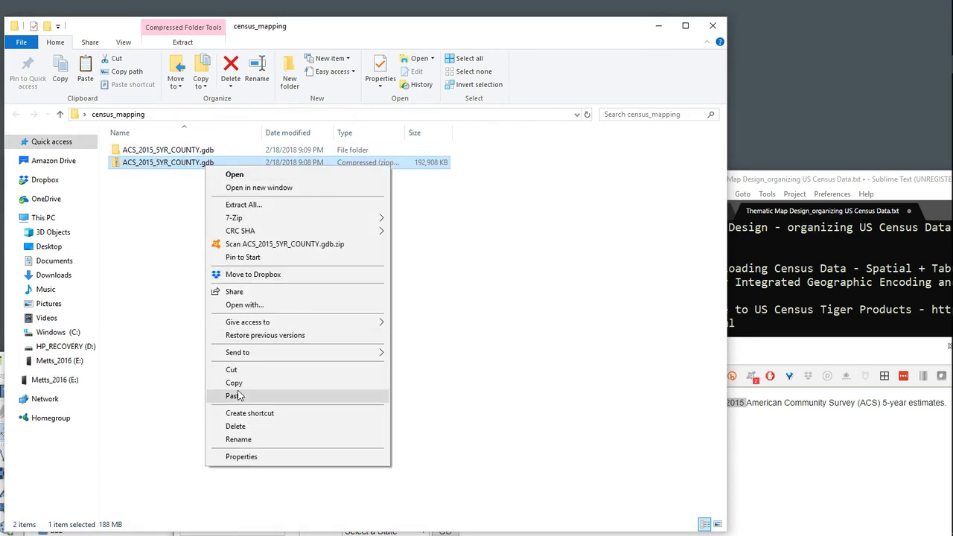
left_click(236, 426)
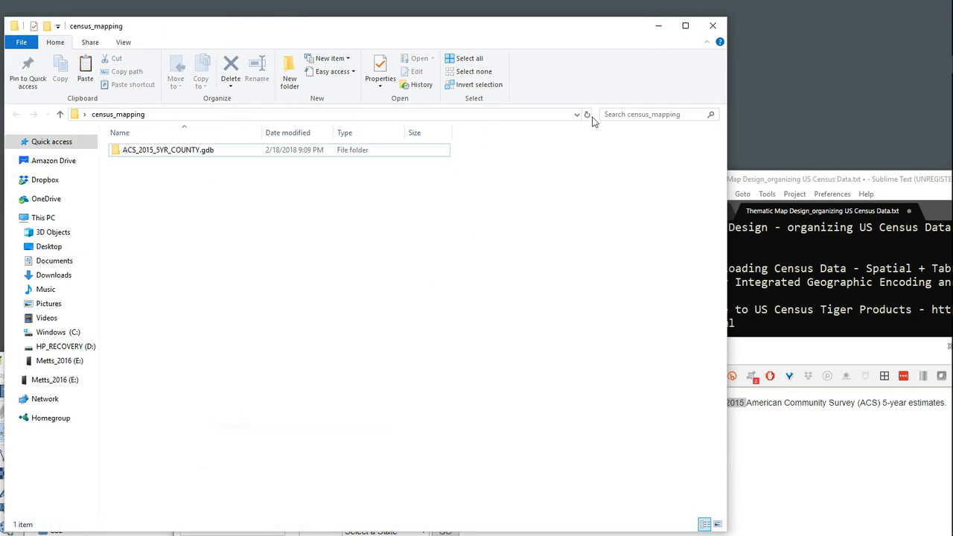
left_click(712, 27)
Step: Switch to QGIS and add the inner ACS_2015_5YR_COUNTY.gdb folder from the desktop's census_mapping folder to the browser favourites
left_click_drag(409, 353, 544, 186)
left_click_drag(218, 370, 245, 26)
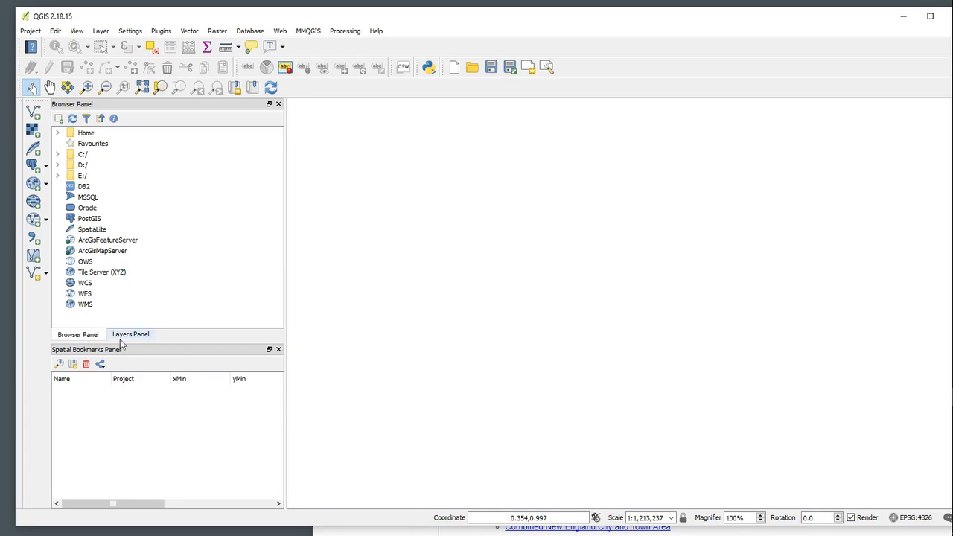
right_click(94, 149)
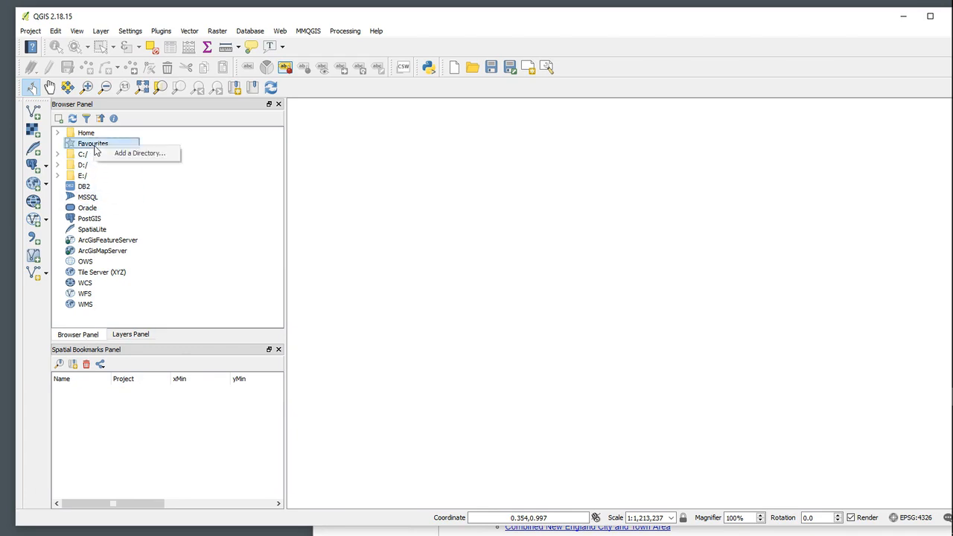
left_click(139, 154)
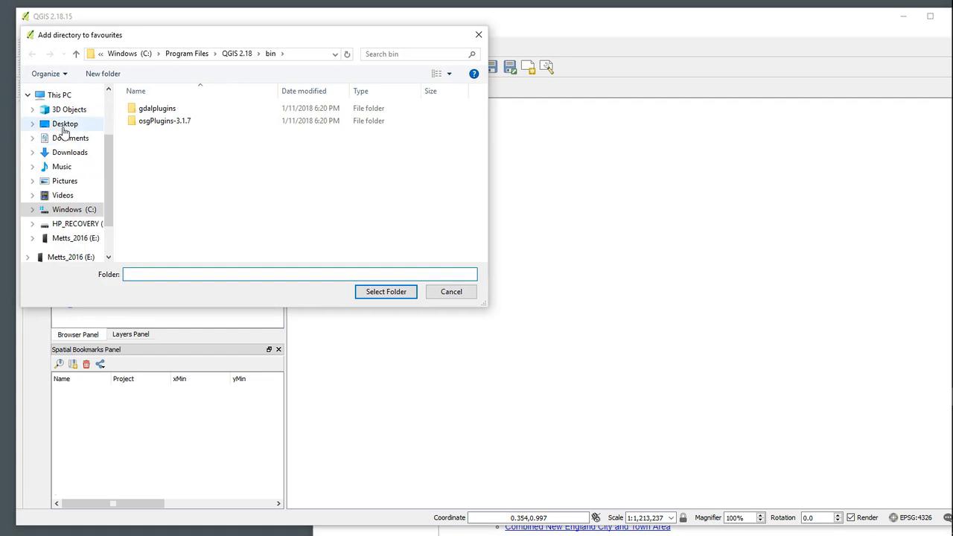
left_click(64, 127)
left_click(171, 112)
double_click(159, 112)
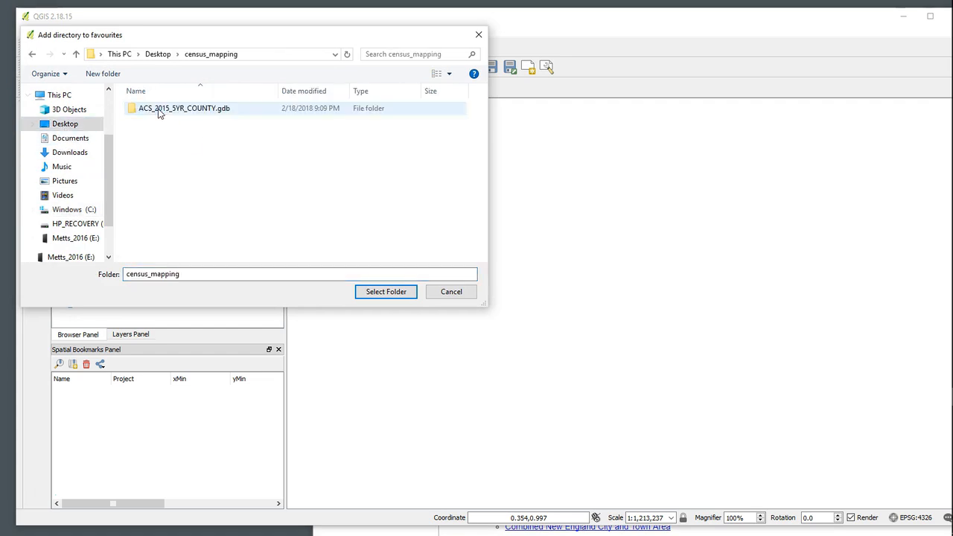
left_click(172, 112)
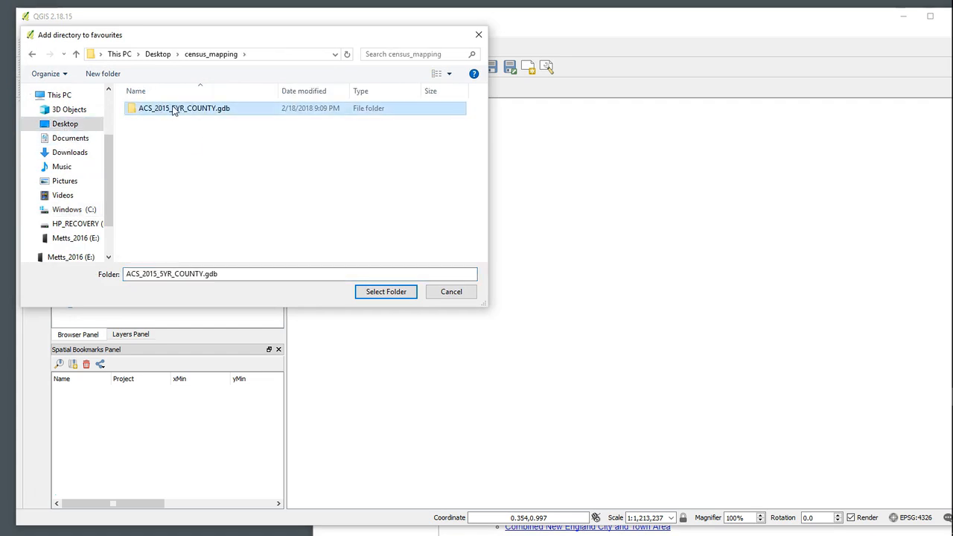
double_click(177, 112)
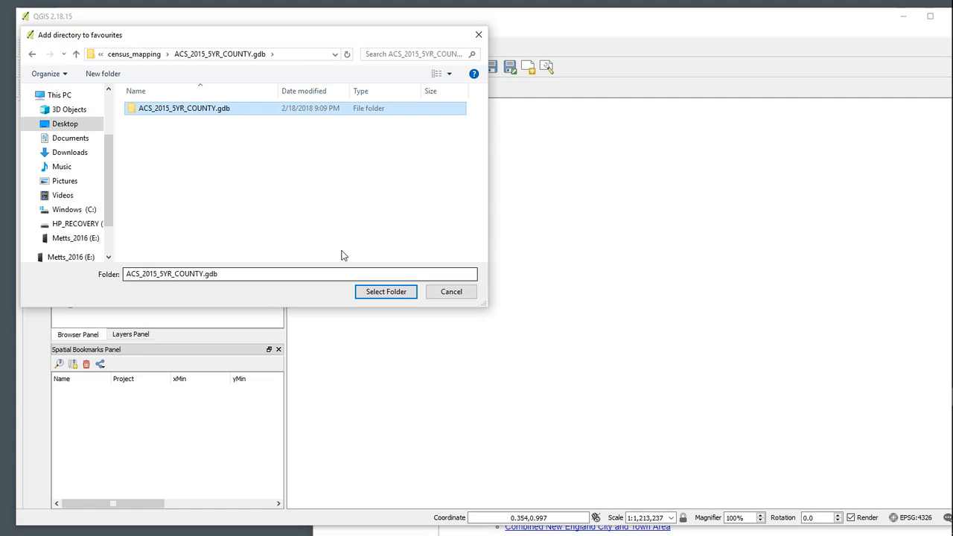
left_click(385, 291)
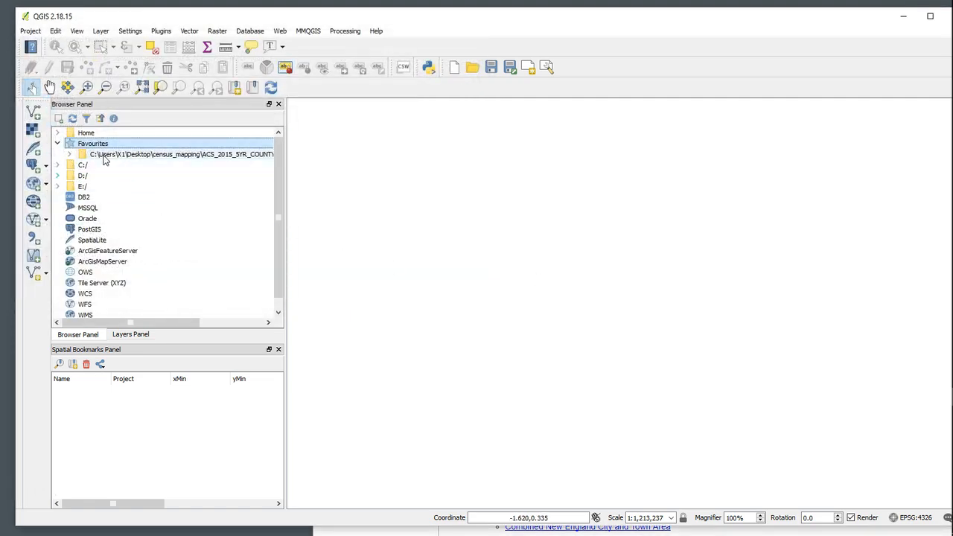
Step: Replace the geodatabase favourite with the desktop census_mapping folder and expand it down to the inner ACS_2015_5YR_COUNTY.gdb folder
right_click(135, 156)
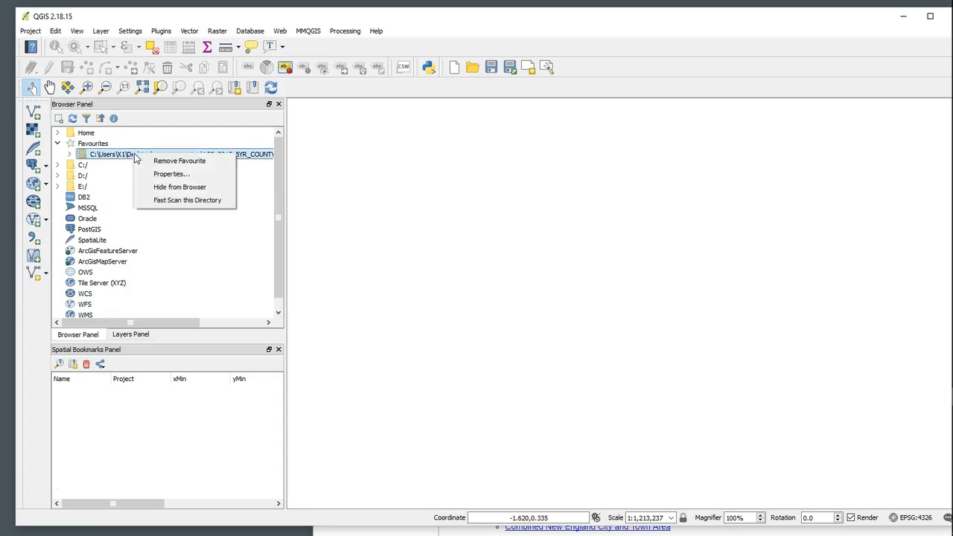
left_click(173, 160)
right_click(102, 146)
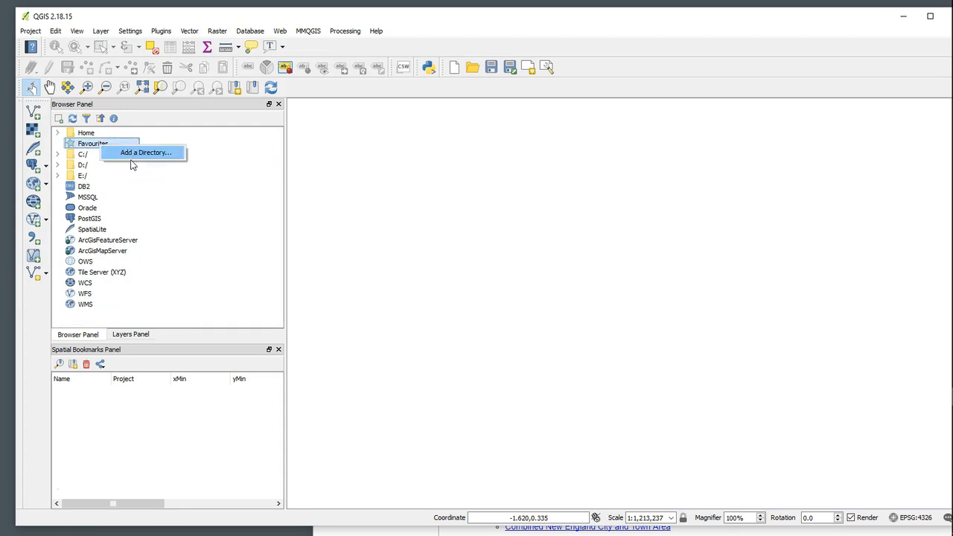
left_click(138, 154)
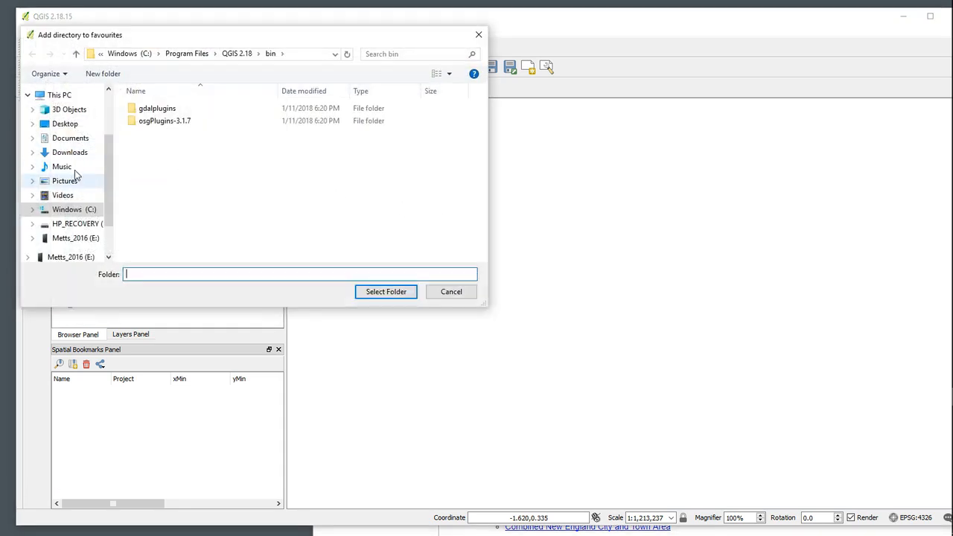
left_click(65, 123)
left_click(164, 109)
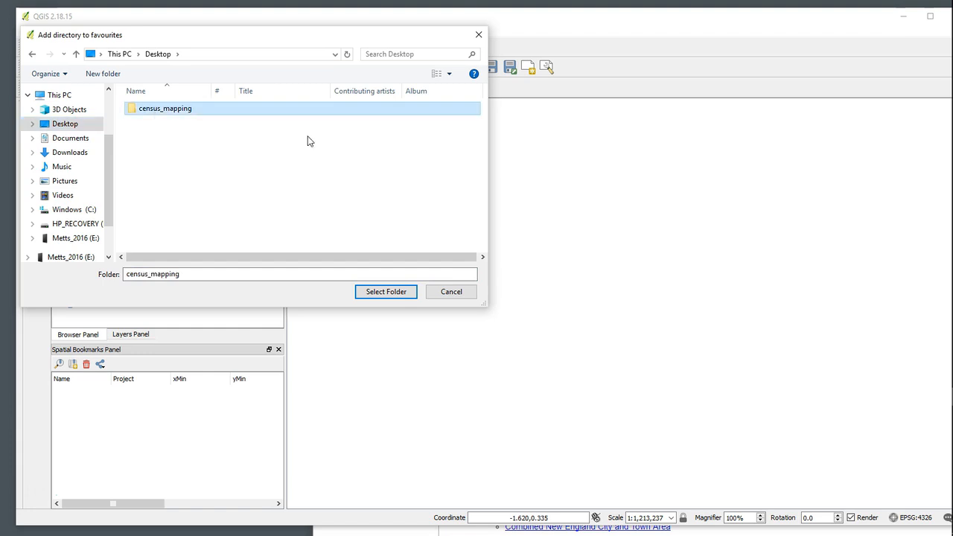
left_click(385, 292)
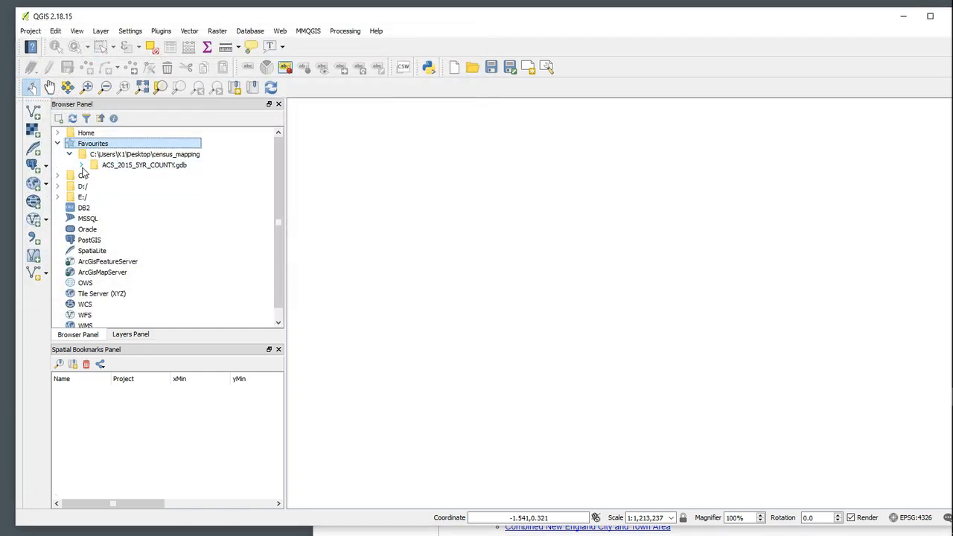
left_click(81, 165)
left_click(93, 176)
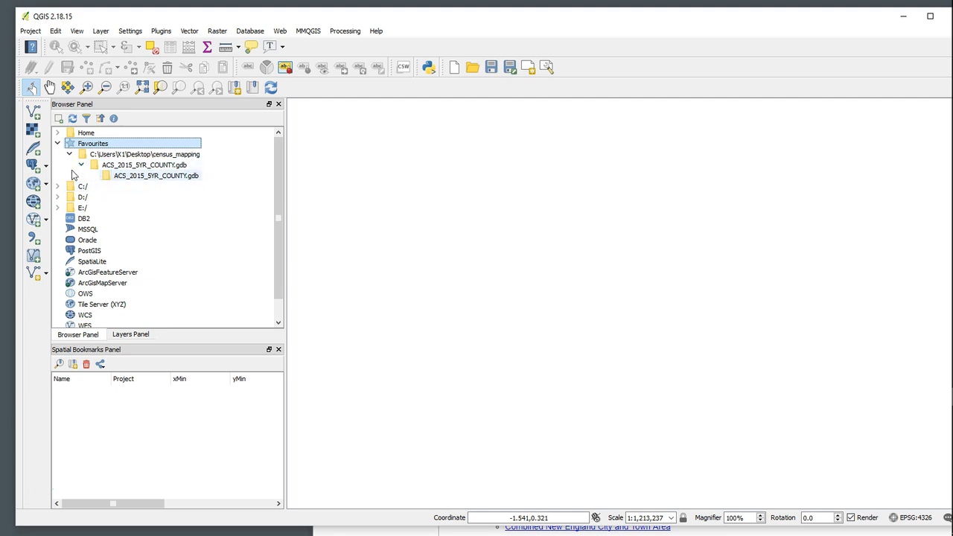
Step: Show the project layers and start adding a vector layer with a directory source of type OpenFileGDB
left_click(131, 335)
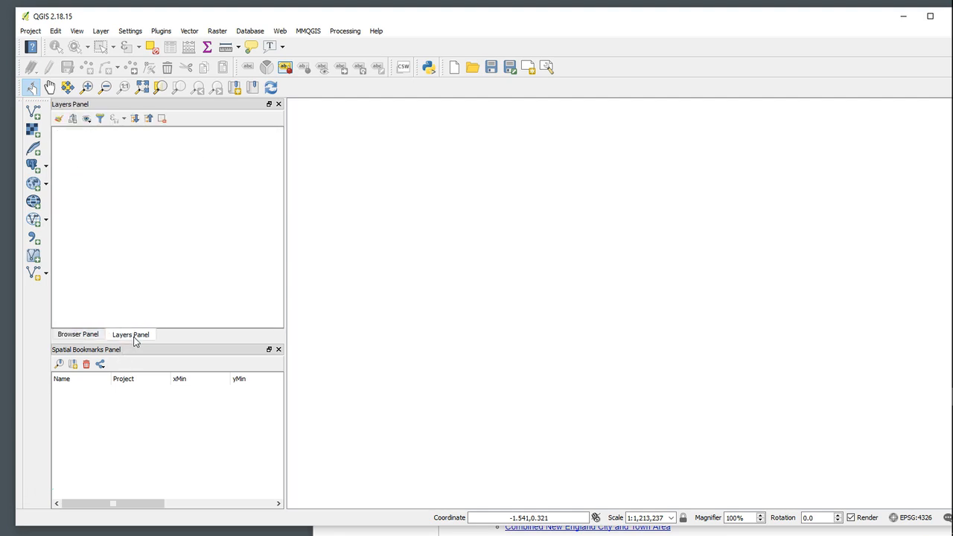
left_click(34, 114)
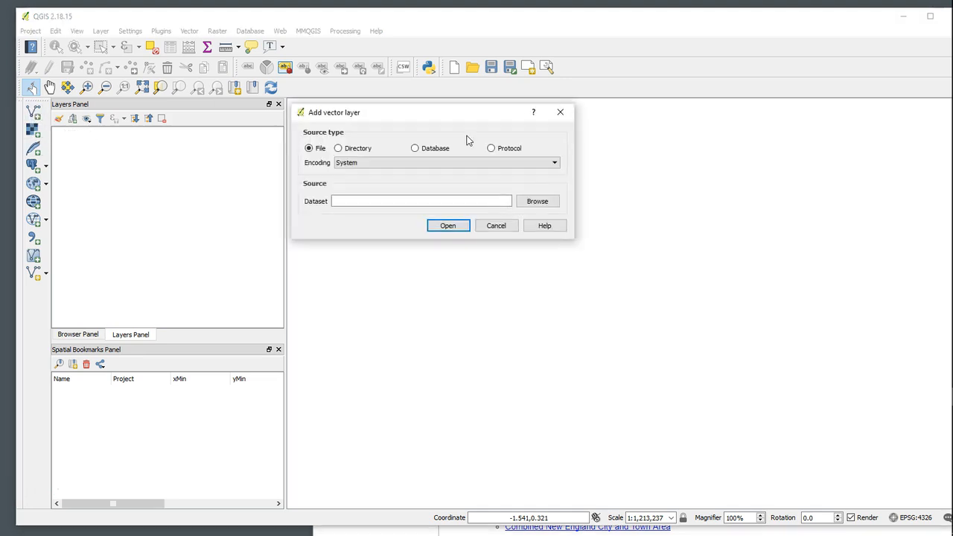
left_click(338, 149)
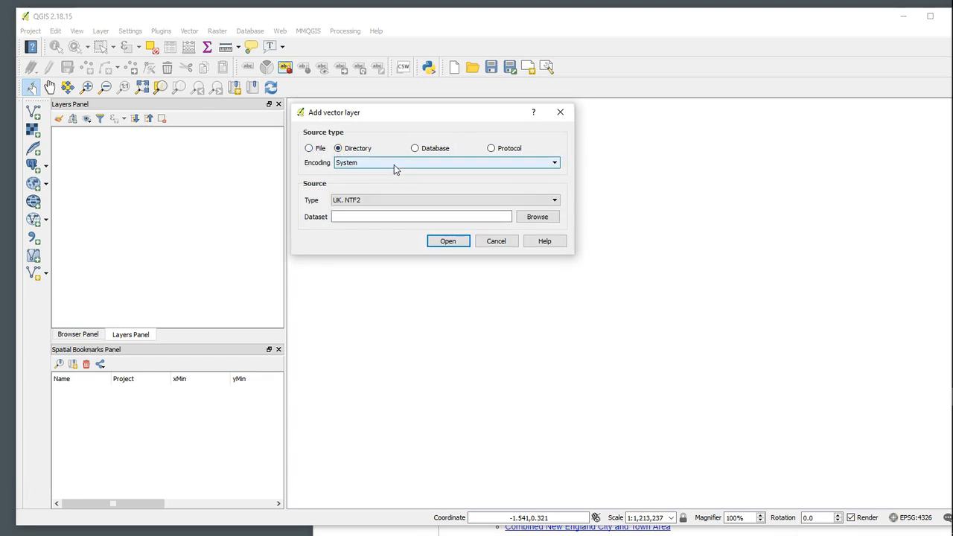
left_click(409, 201)
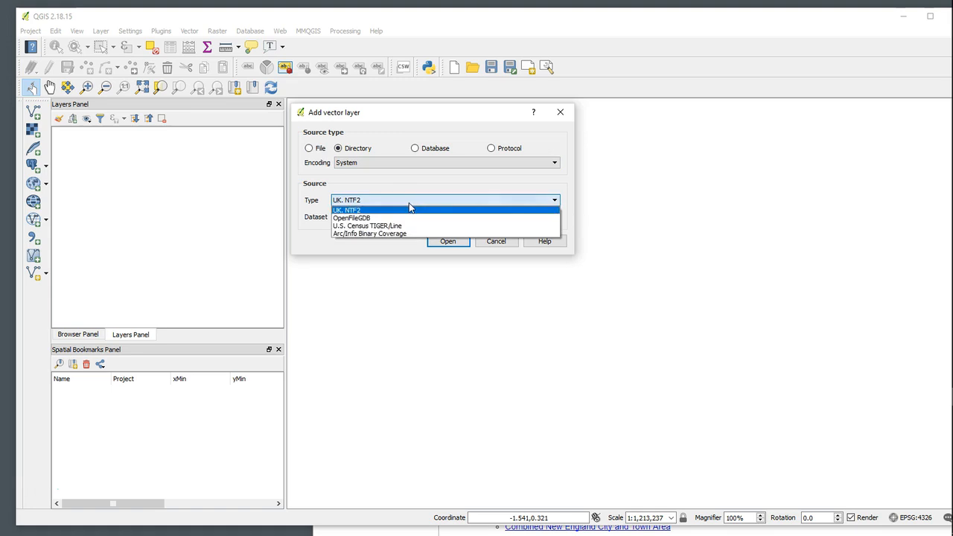
left_click(369, 217)
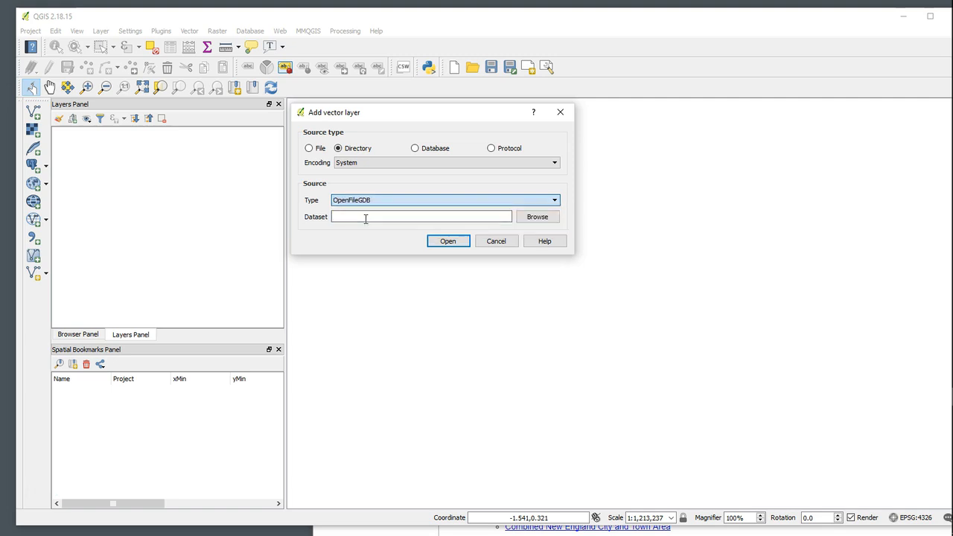
Step: Choose the inner ACS_2015_5YR_COUNTY.gdb folder in census_mapping as the dataset and open its layer list
left_click(551, 221)
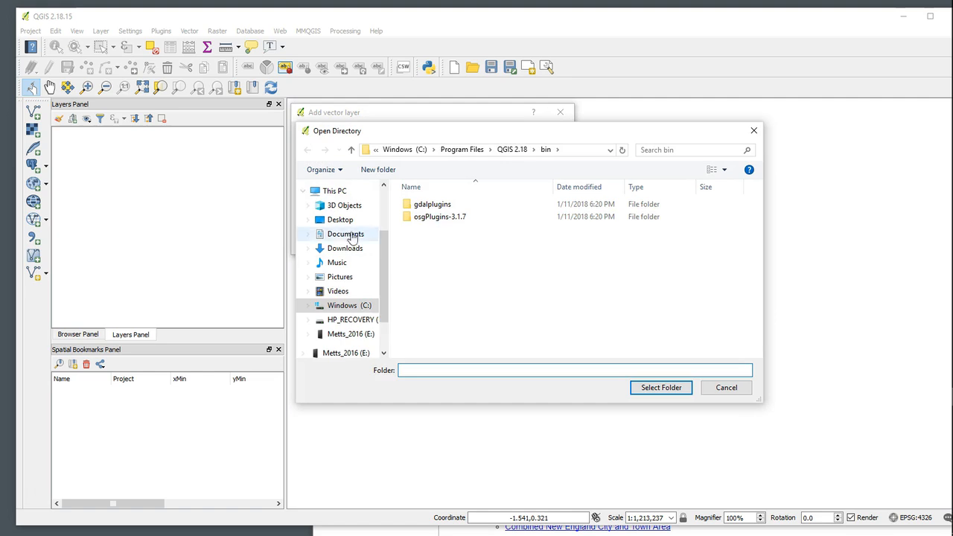
left_click(337, 220)
double_click(453, 209)
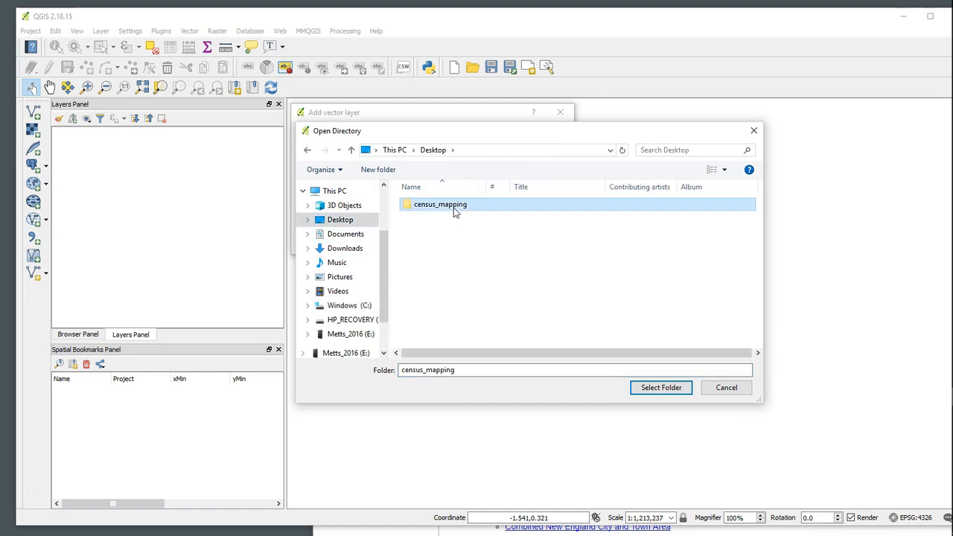
left_click(471, 207)
double_click(475, 207)
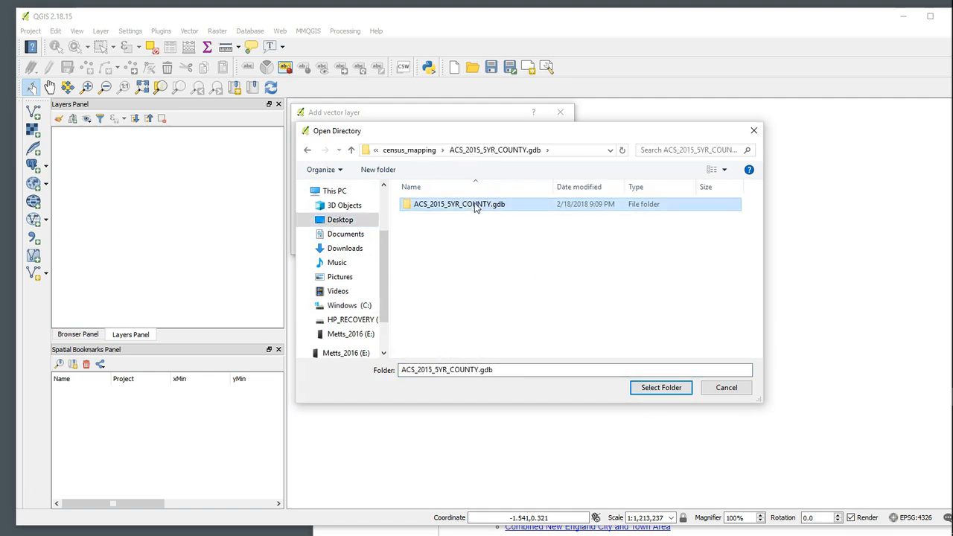
left_click(666, 387)
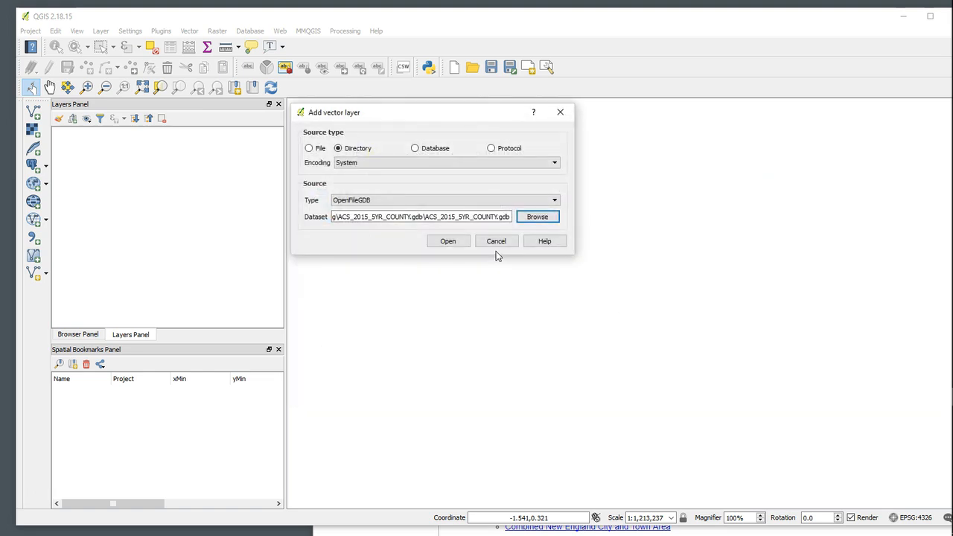
left_click(448, 243)
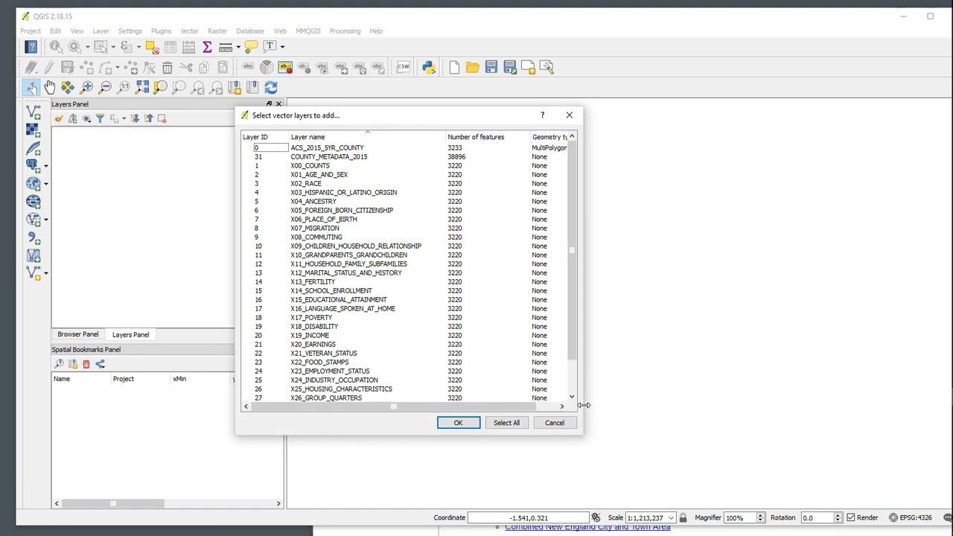
Step: Enlarge the layer list and add ACS_2015_5YR_COUNTY, COUNTY_METADATA_2015 and X01_AGE_AND_SEX to the project
left_click_drag(580, 408, 733, 415)
left_click_drag(481, 435, 495, 484)
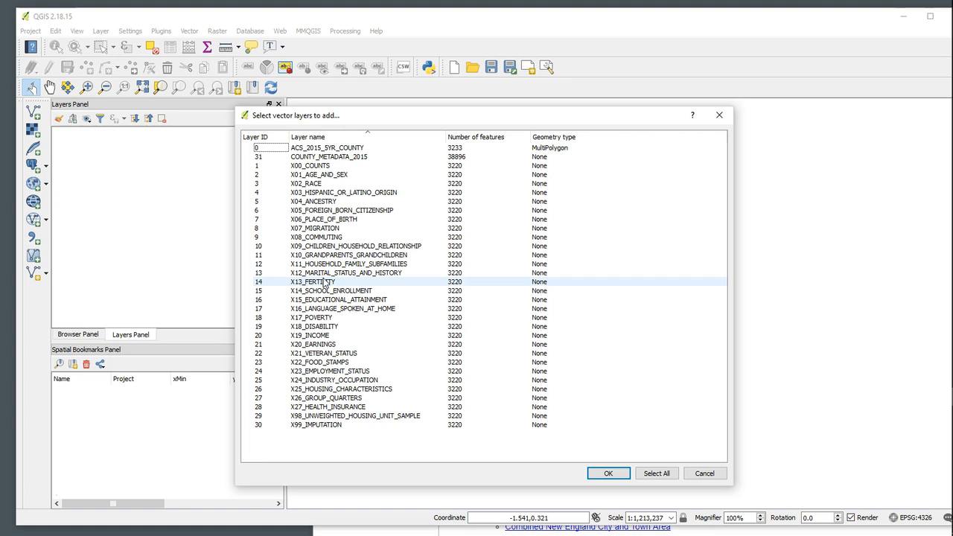
left_click(339, 149)
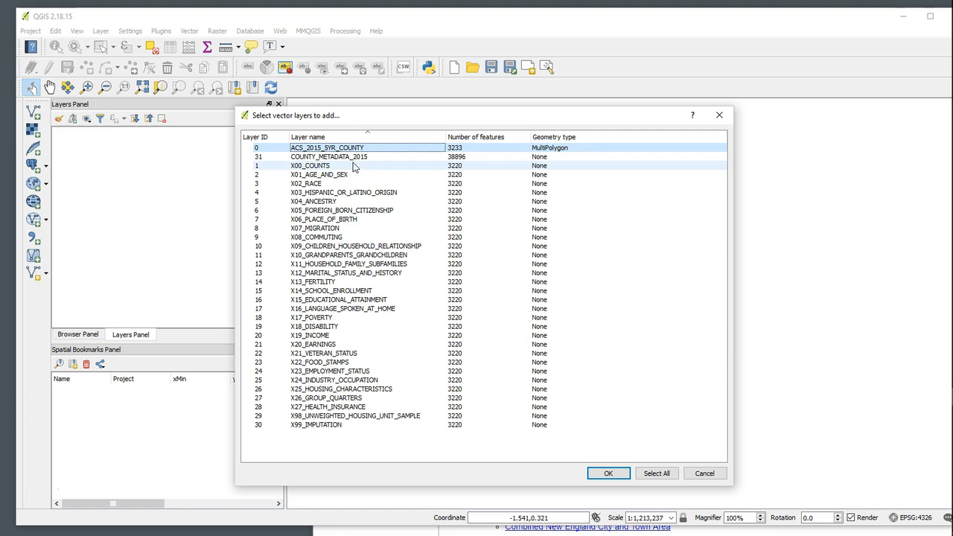
left_click(345, 158, "ctrl")
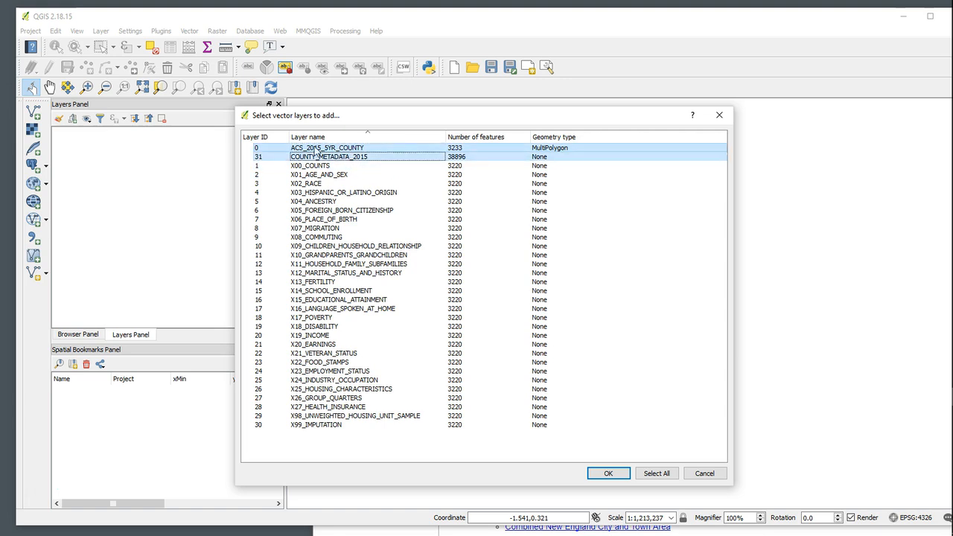
left_click(320, 177, "ctrl")
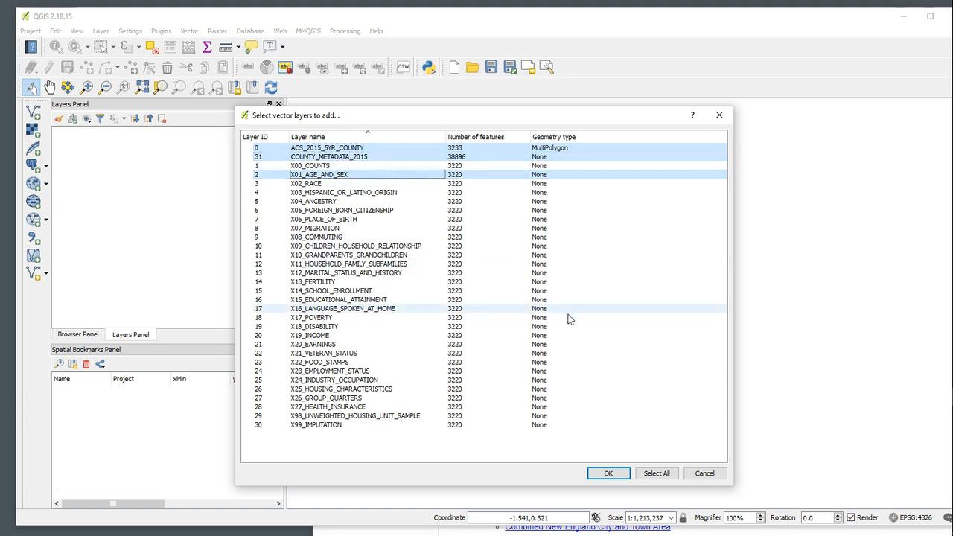
left_click(606, 474)
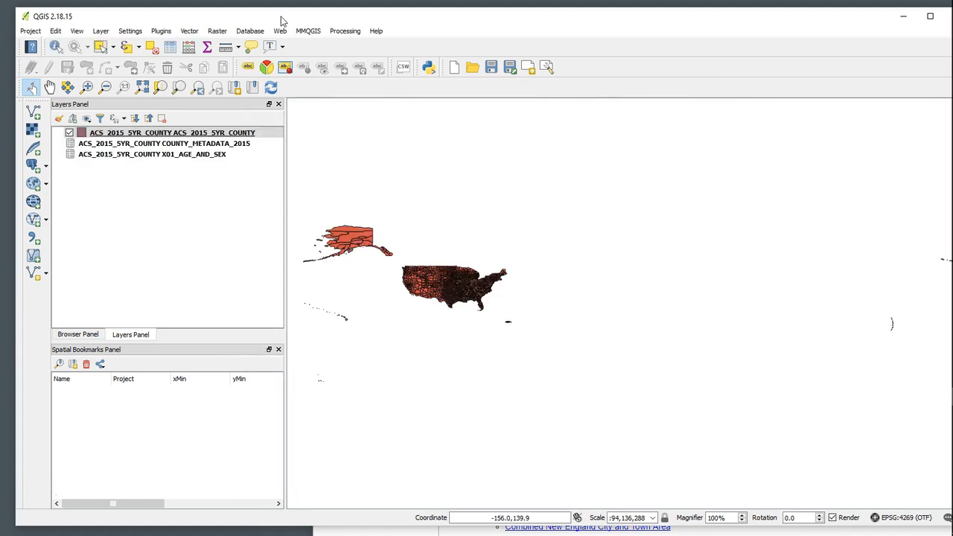
Step: Save the project as m1 in the census_mapping folder on the desktop
left_click(27, 27)
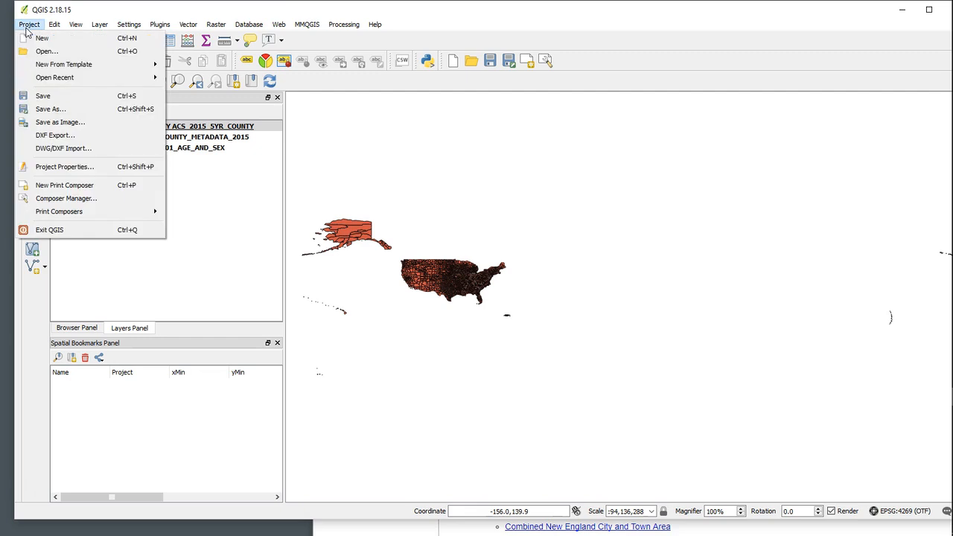
left_click(63, 109)
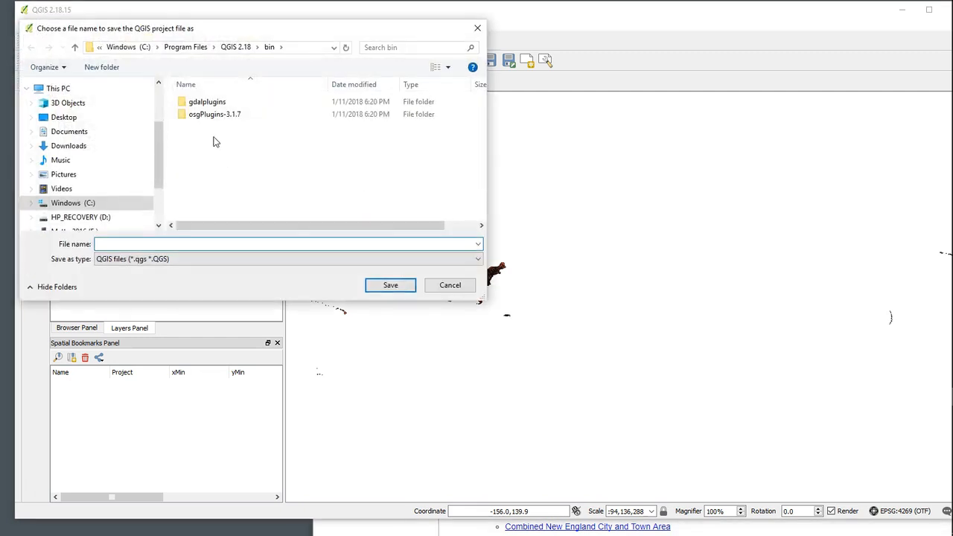
left_click(61, 118)
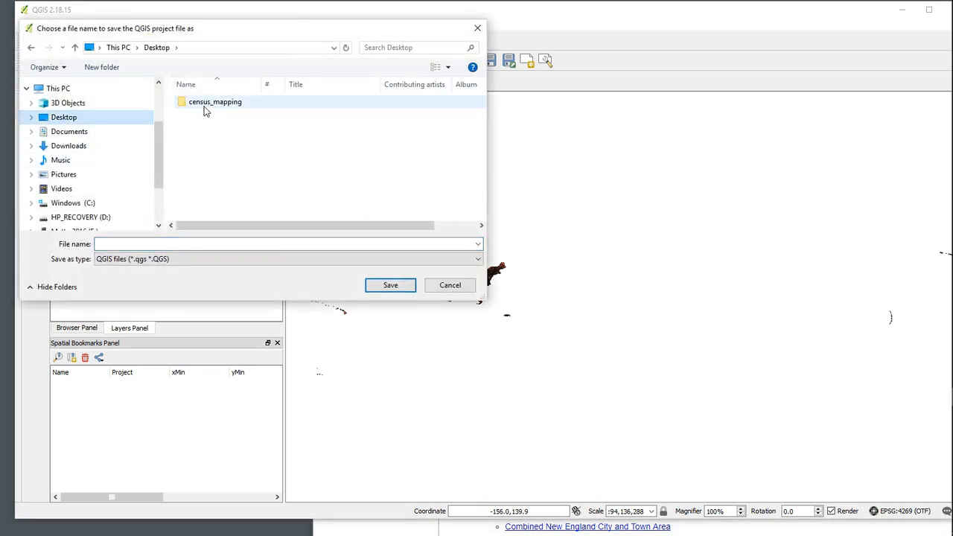
double_click(205, 109)
left_click(193, 242)
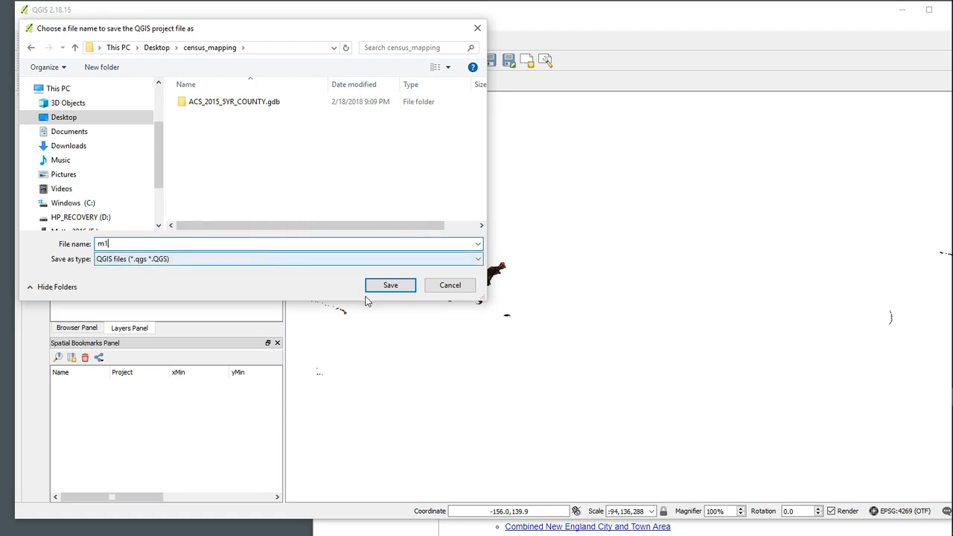
left_click(389, 286)
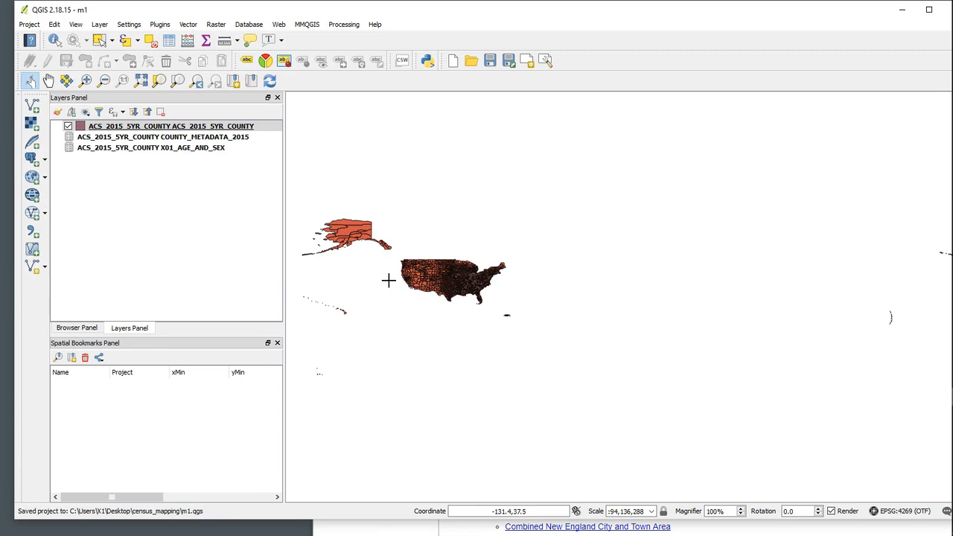
Step: Set the project CRS to NAD83 / Conus Albers (EPSG:5070) with on-the-fly CRS transformation enabled, finding it by filtering for 5070
scroll(394, 282, "up", 3)
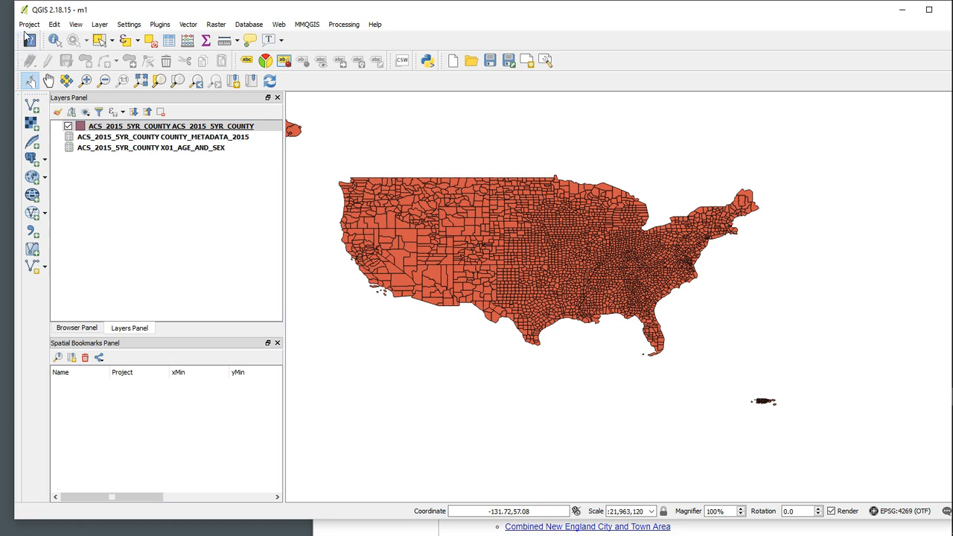
left_click(28, 24)
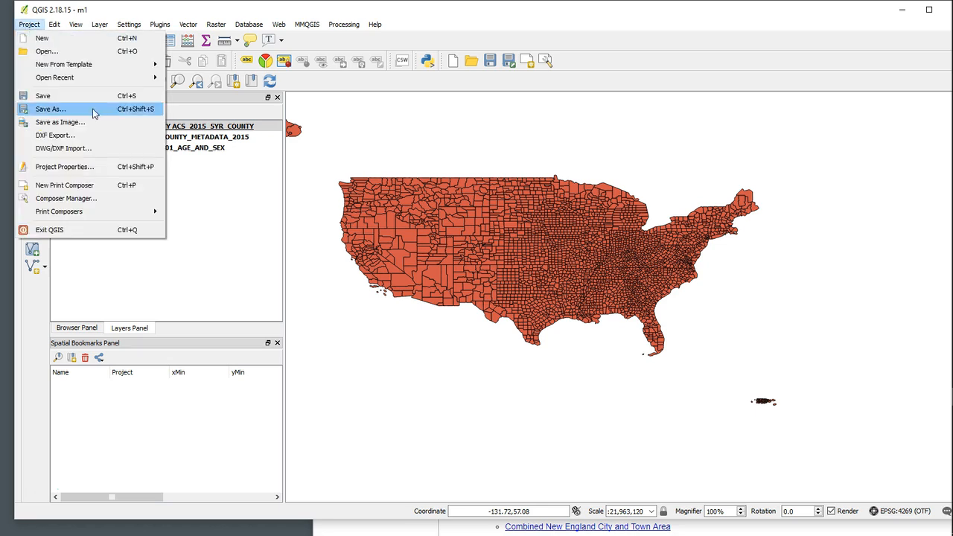
left_click(62, 167)
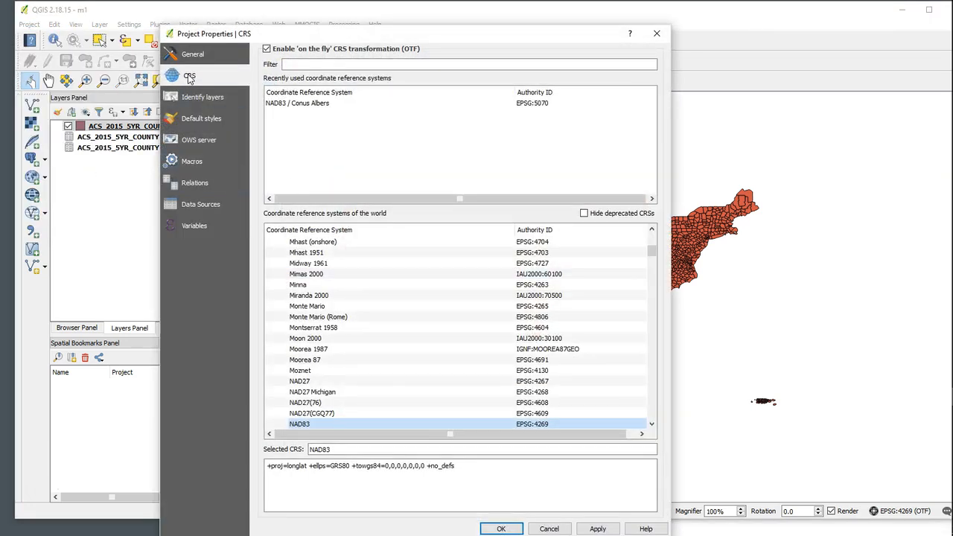
left_click(189, 76)
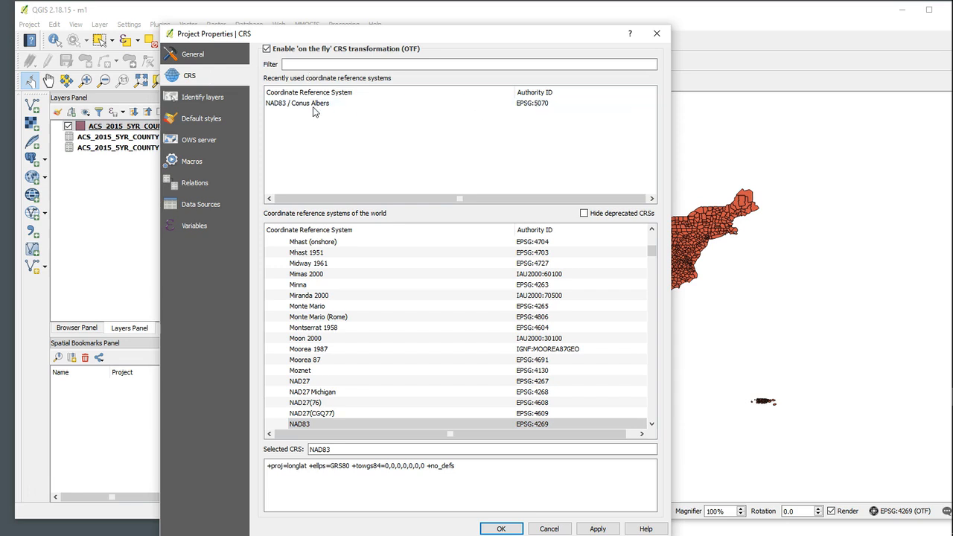
left_click(267, 50)
left_click(353, 65)
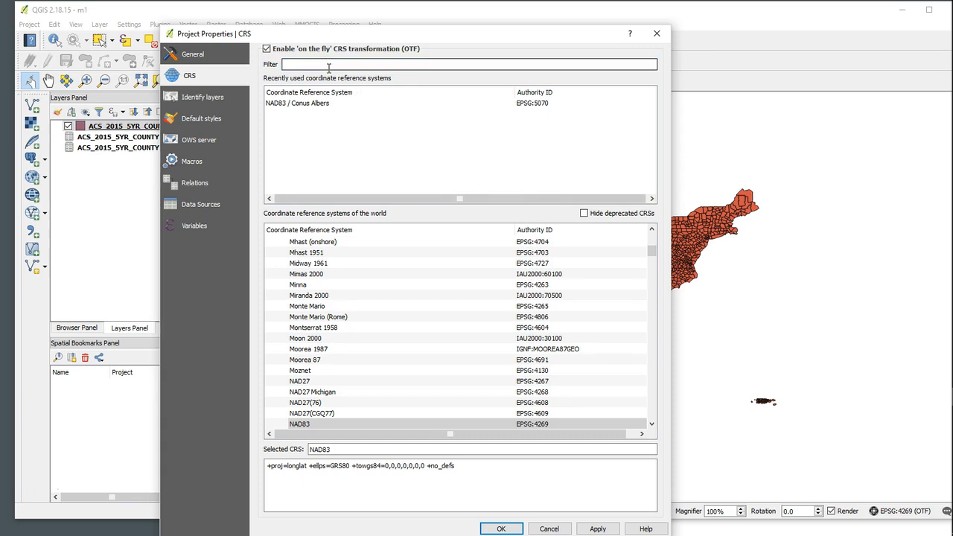
type("5070")
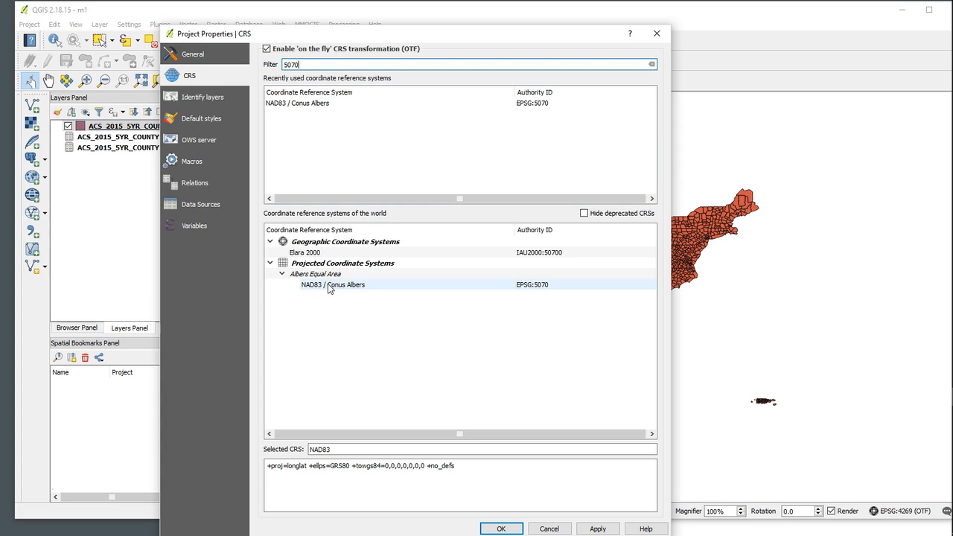
left_click(337, 286)
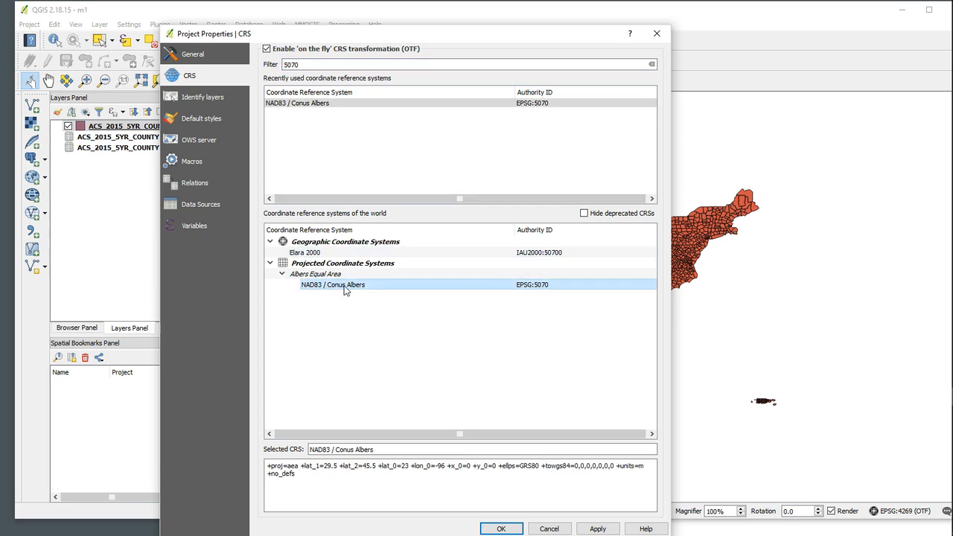
left_click(594, 528)
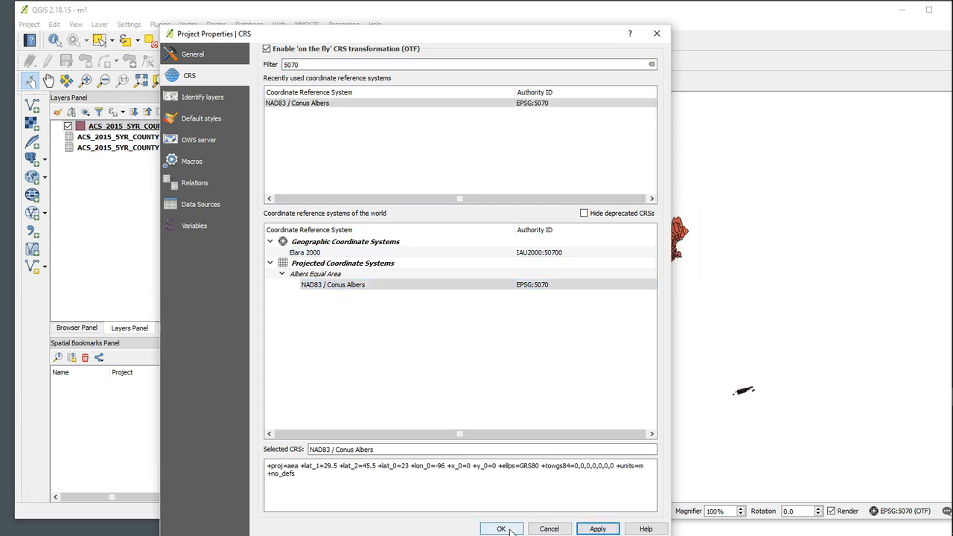
left_click(501, 529)
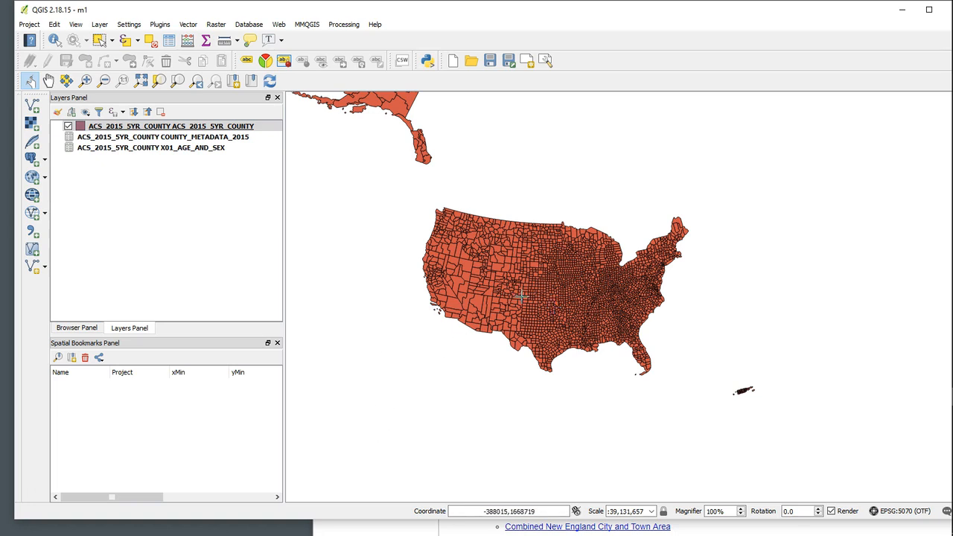
Step: Set the map scale to 1:20,131,657 and centre the contiguous United States in the map view
left_click_drag(433, 10, 421, 10)
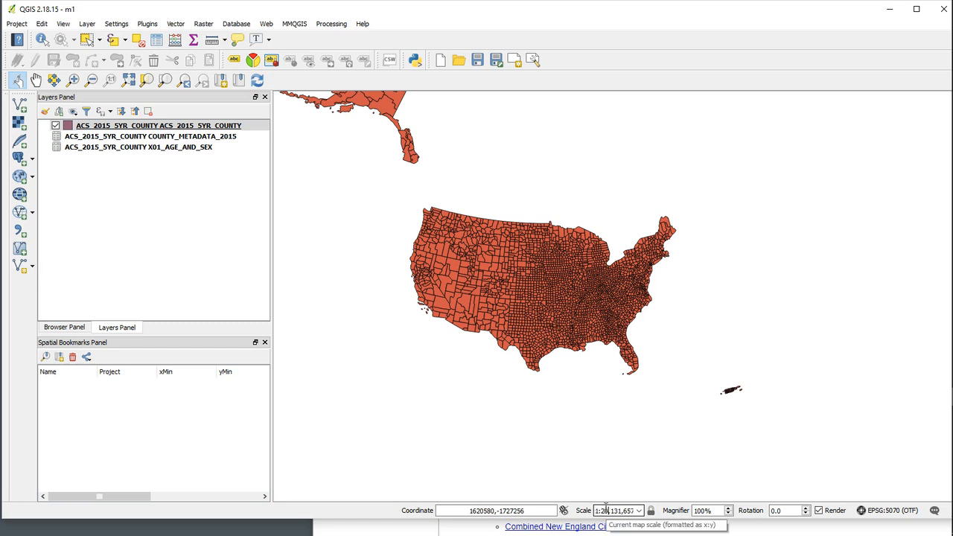
key("Return")
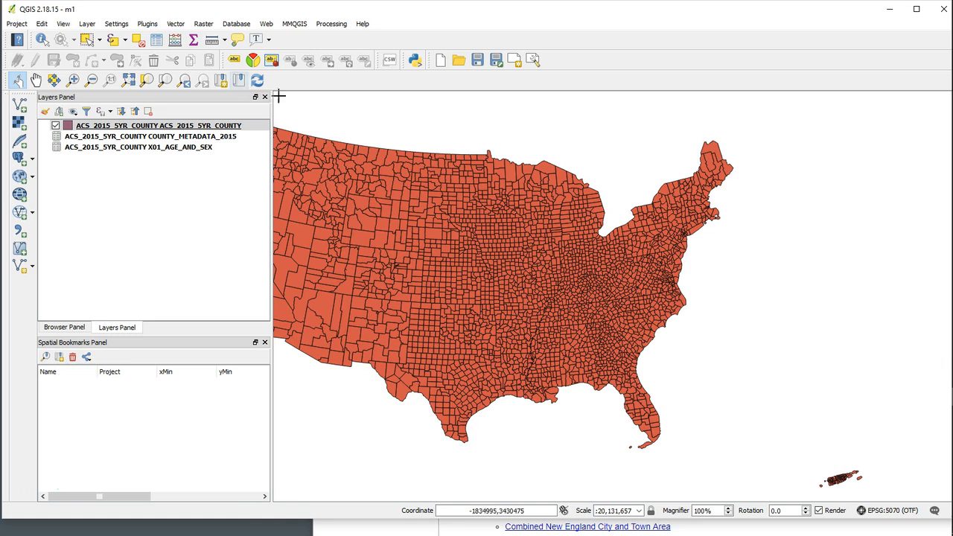
left_click(36, 80)
left_click_drag(411, 291, 568, 297)
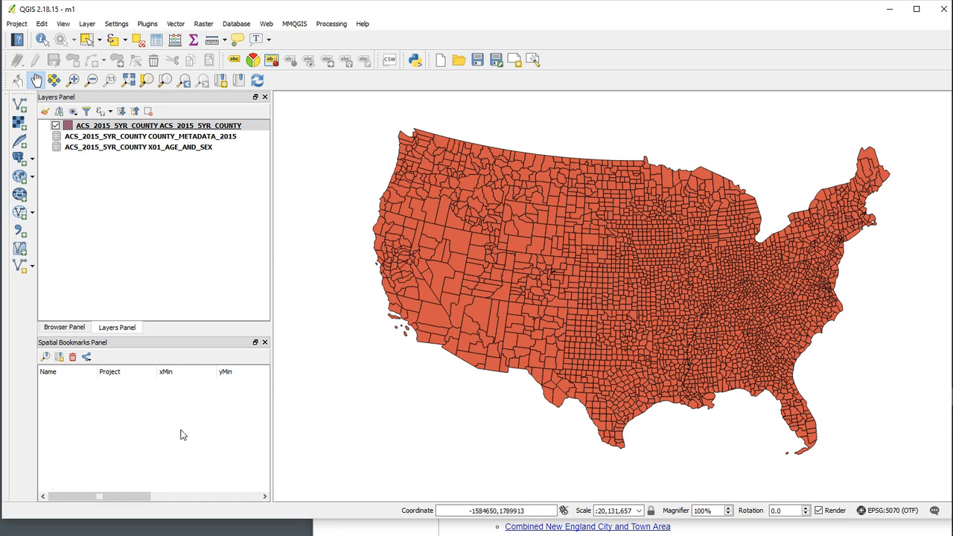
left_click_drag(774, 284, 777, 280)
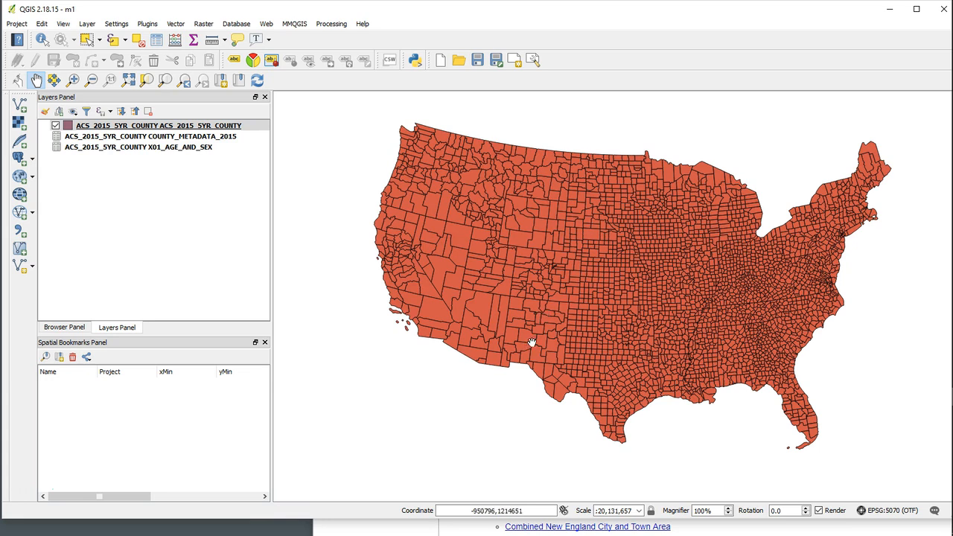
Step: Add a spatial bookmark named m1 for the current map extent and save the project
left_click(59, 357)
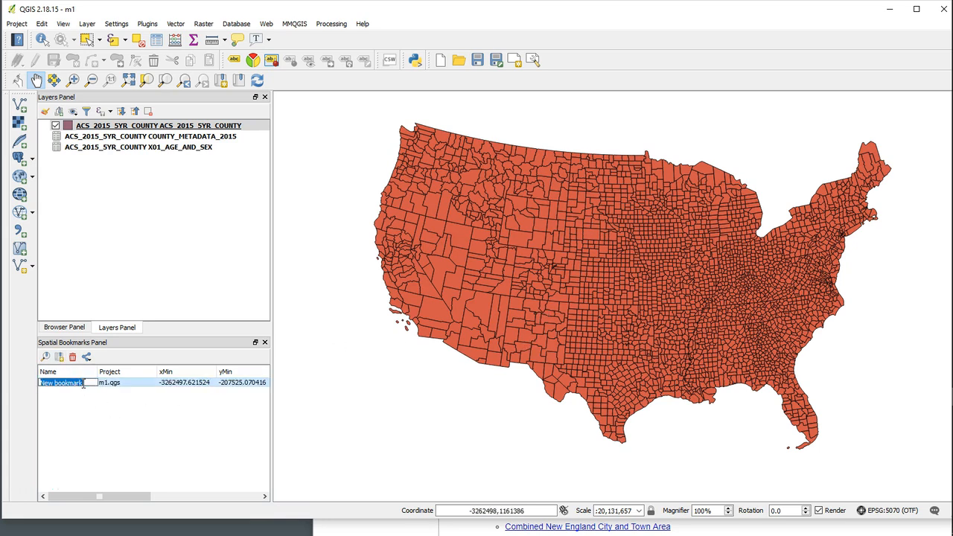
type("m1")
left_click(23, 27)
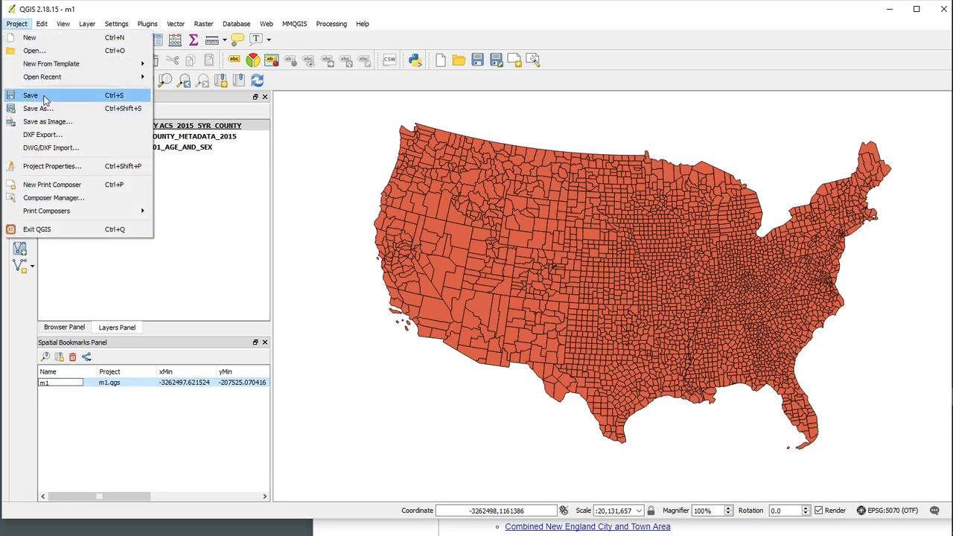
left_click(31, 95)
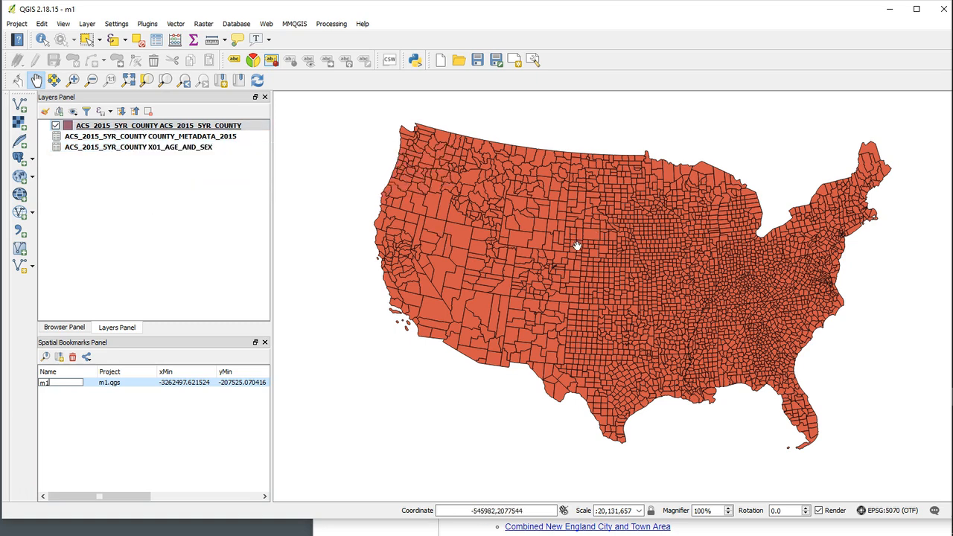
Step: Examine all columns in the attribute table of the ACS_2015_5YR_COUNTY polygon layer, then close the table
right_click(225, 126)
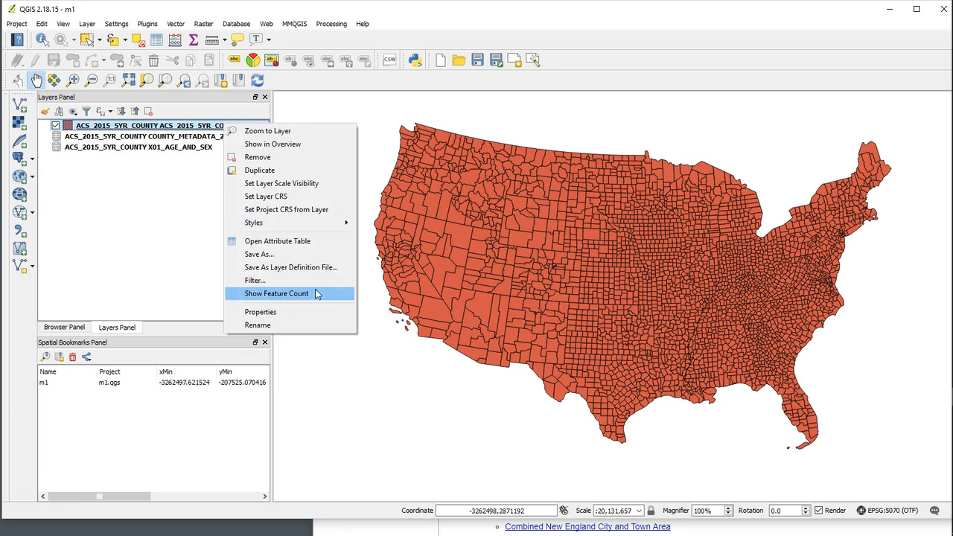
left_click(294, 241)
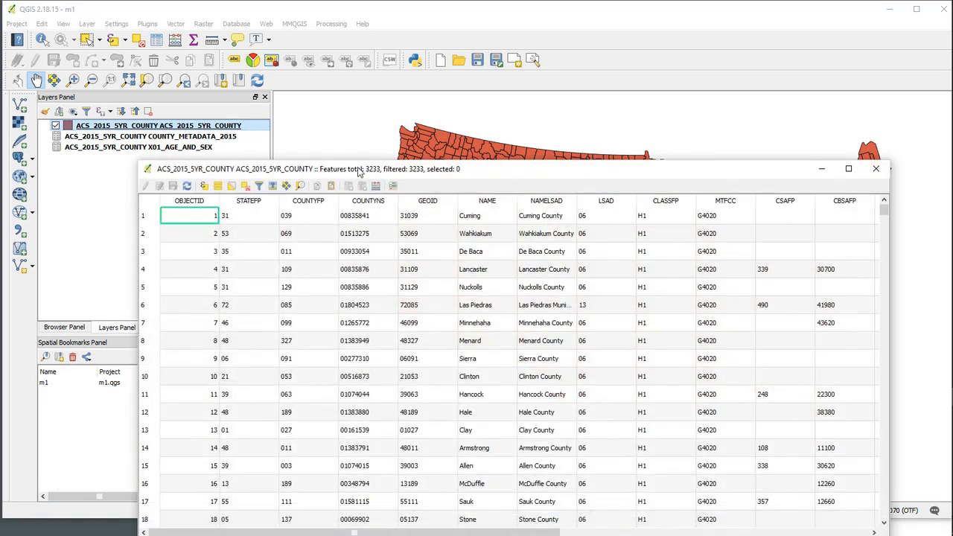
left_click_drag(361, 170, 307, 58)
left_click_drag(298, 424, 658, 437)
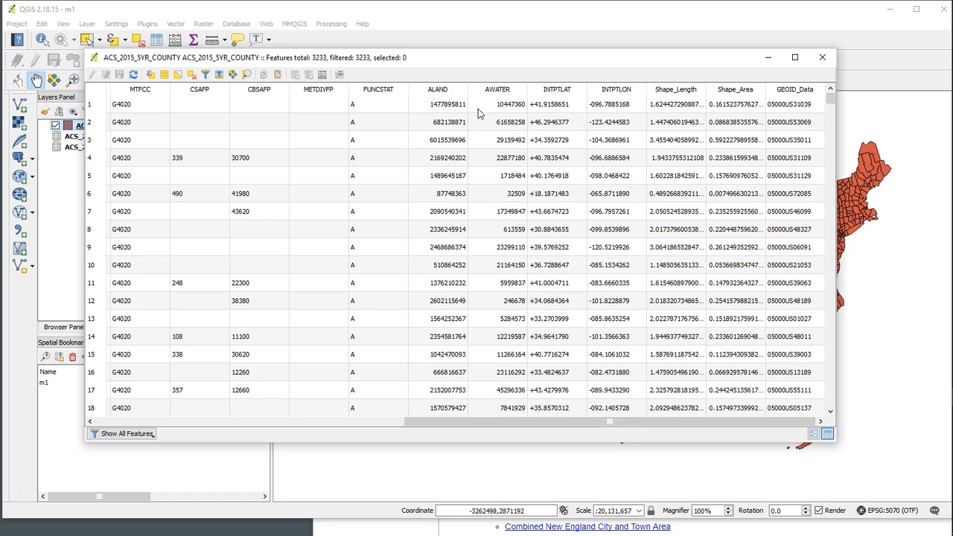
left_click_drag(519, 421, 281, 421)
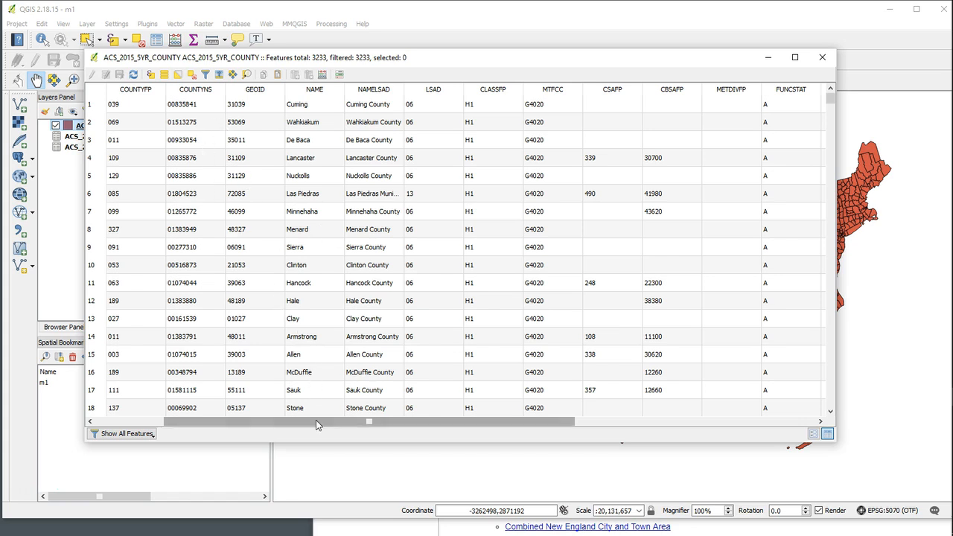
left_click_drag(315, 421, 572, 449)
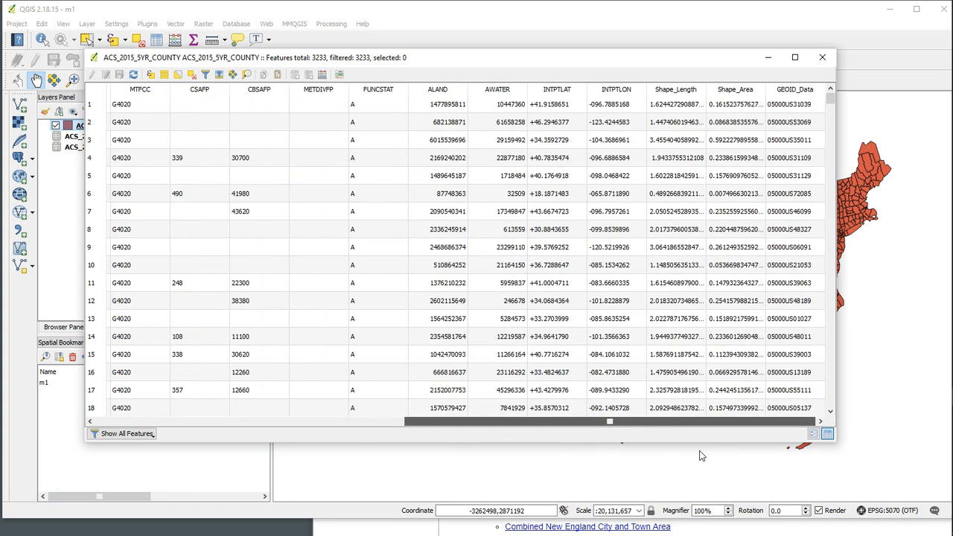
left_click_drag(542, 421, 225, 395)
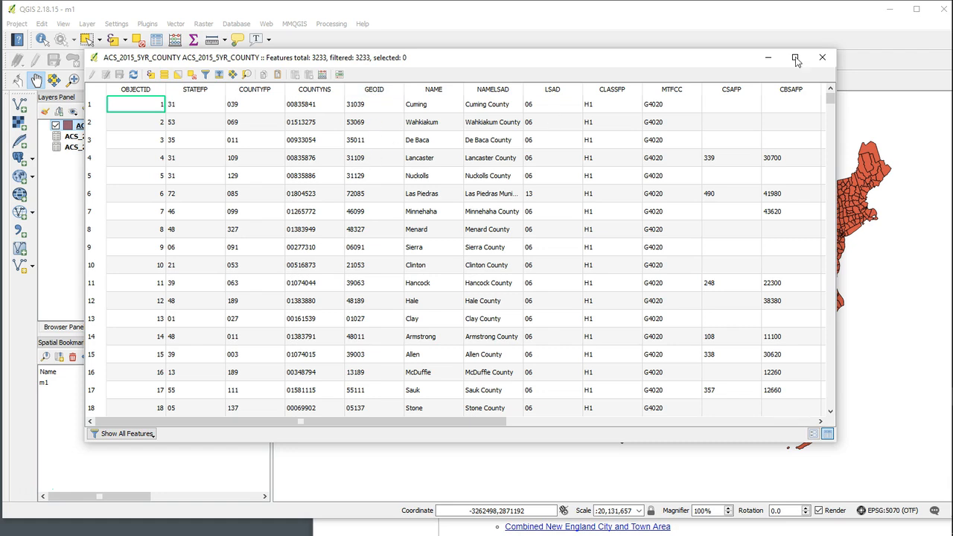
left_click(824, 58)
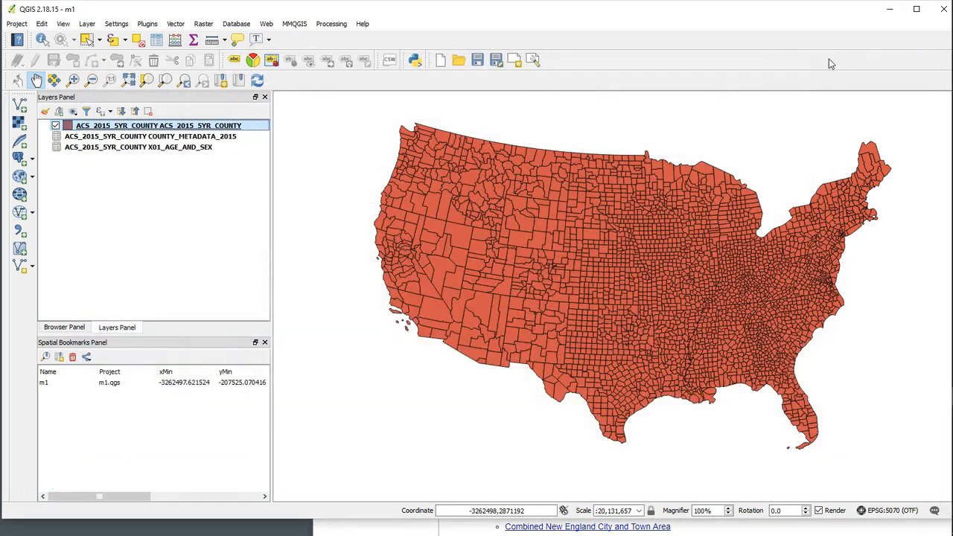
Step: Open the attribute table of COUNTY_METADATA_2015 and widen the Short_Name and Full_Name columns to make the descriptions readable
left_click(190, 148)
right_click(188, 137)
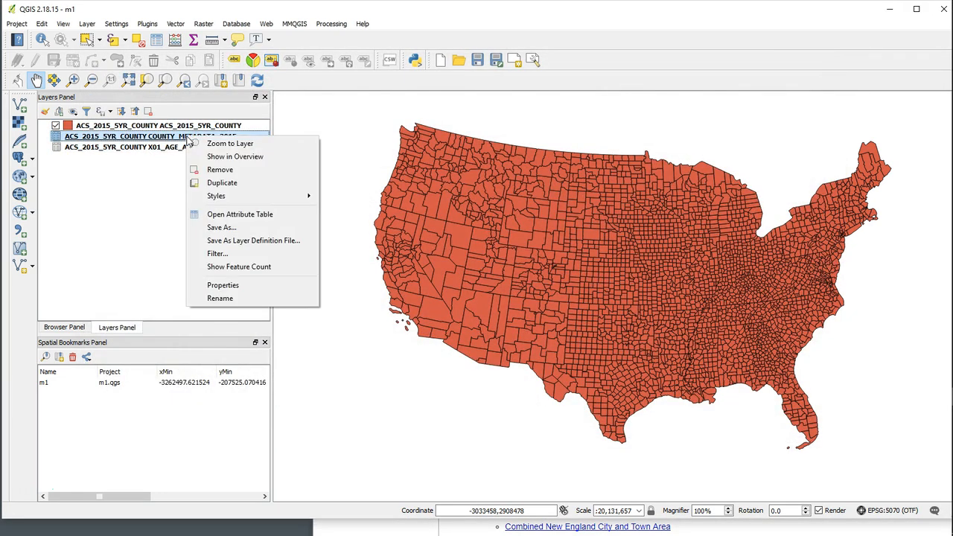
left_click(240, 215)
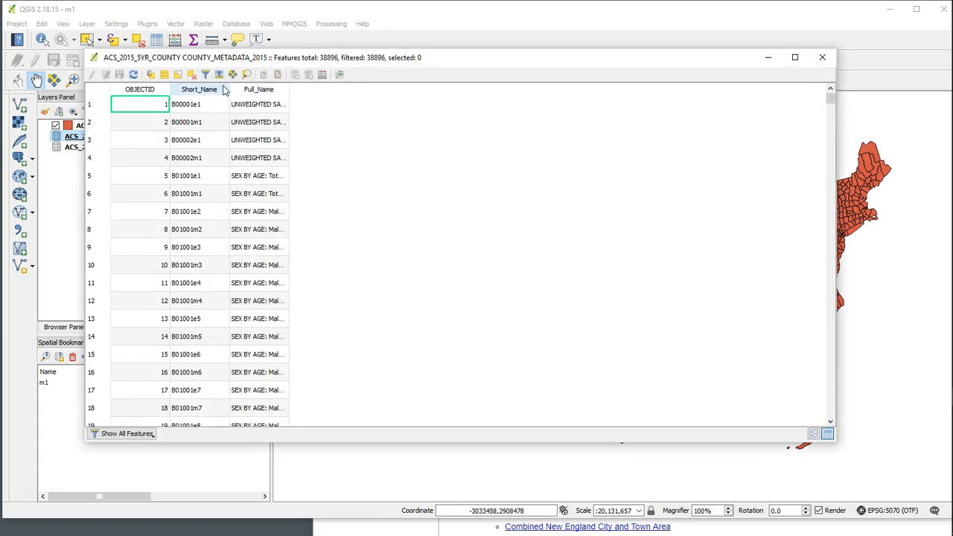
left_click_drag(229, 91, 329, 94)
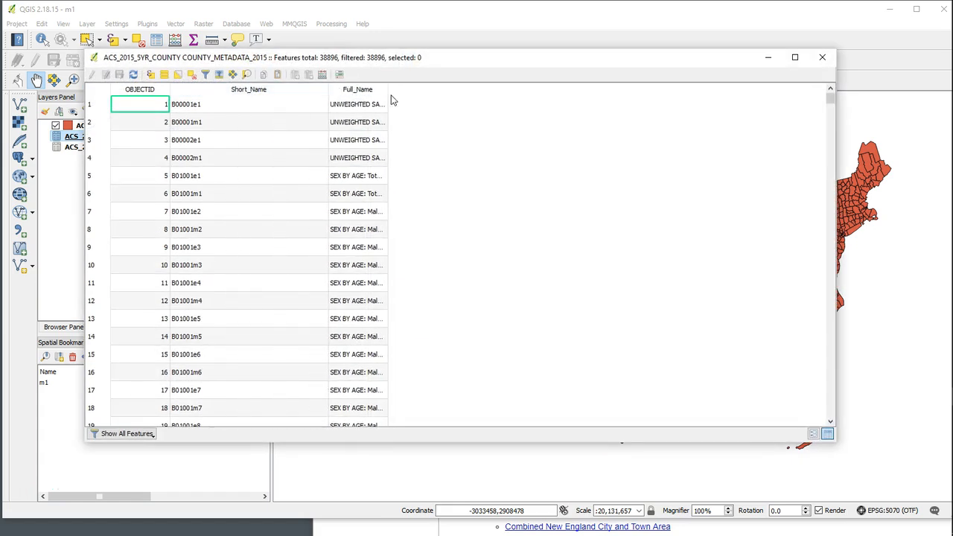
left_click_drag(387, 92, 658, 128)
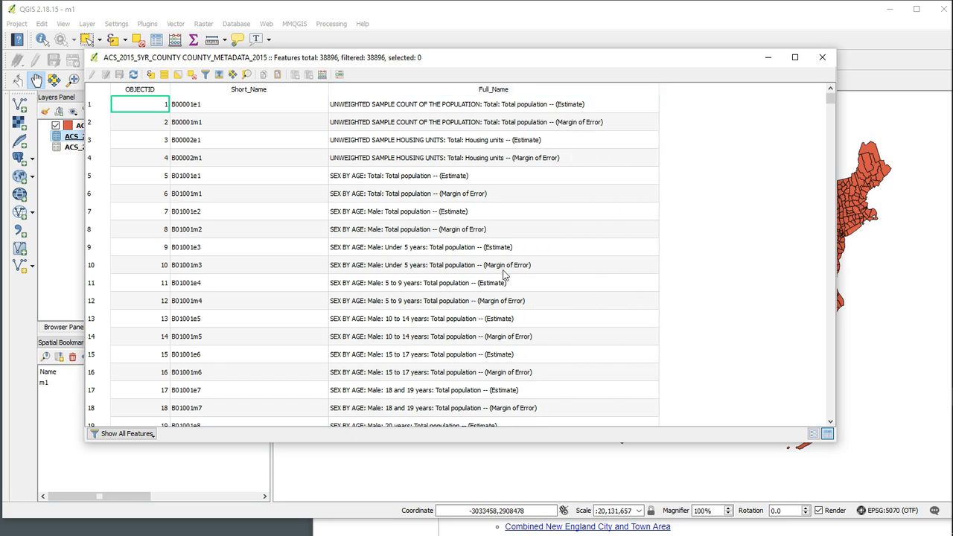
Step: Examine the metadata rows to see how the short names relate to the SEX BY AGE estimates and margins of error by population group
scroll(503, 275, "down", 20)
scroll(503, 274, "down", 20)
scroll(503, 275, "down", 20)
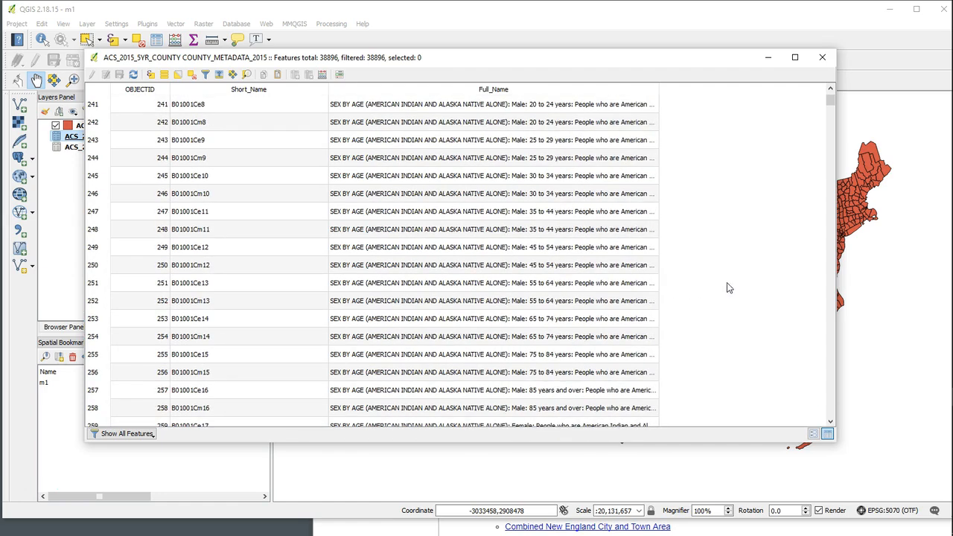
left_click_drag(831, 102, 816, 90)
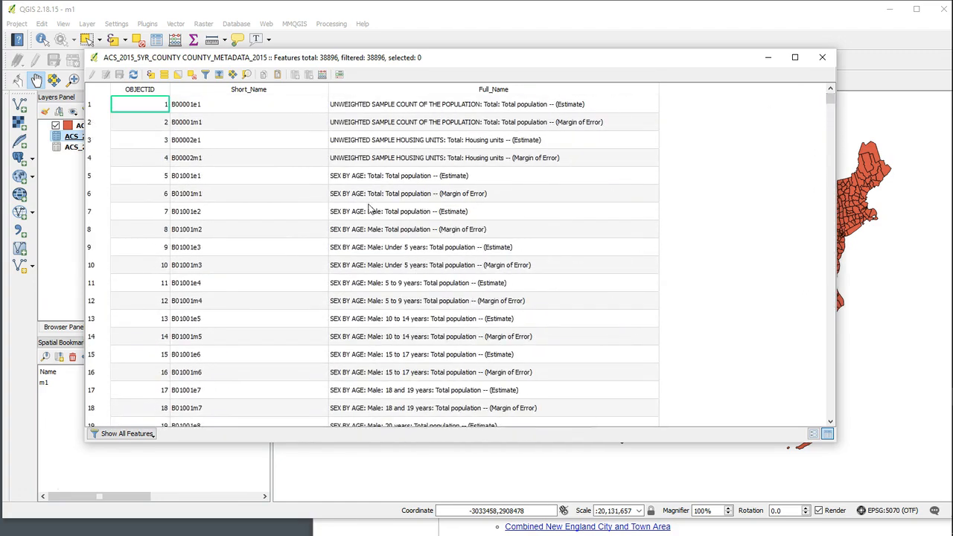
scroll(363, 181, "down", 1)
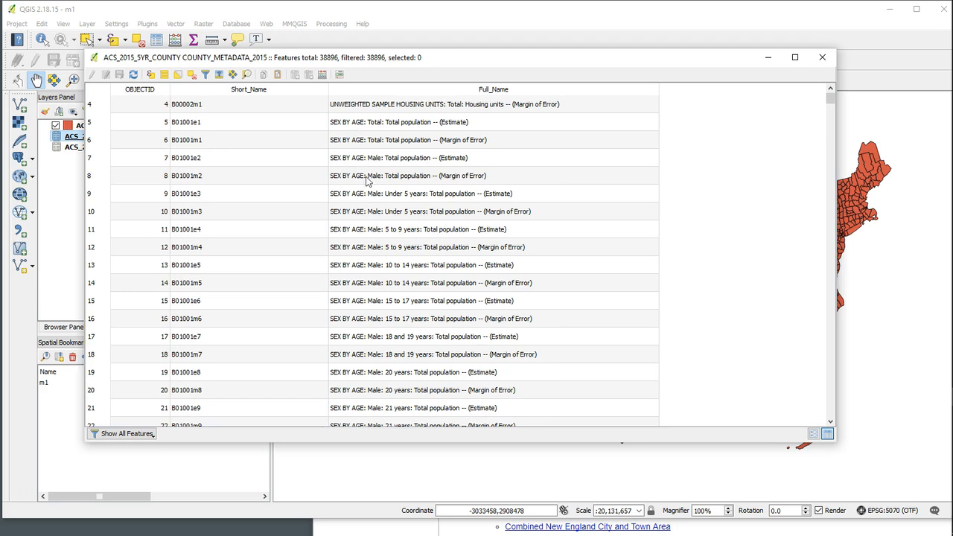
scroll(357, 141, "up", 1)
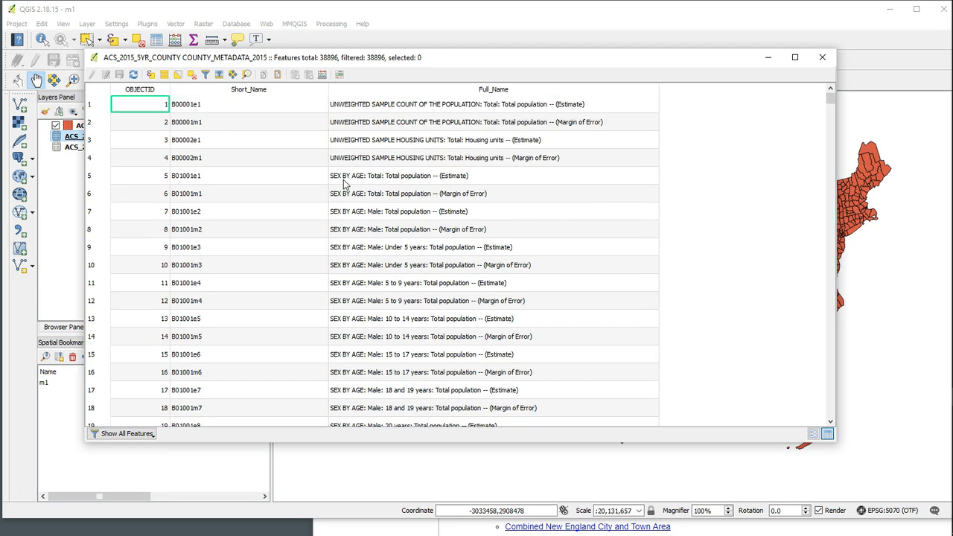
scroll(354, 235, "down", 9)
scroll(354, 235, "down", 20)
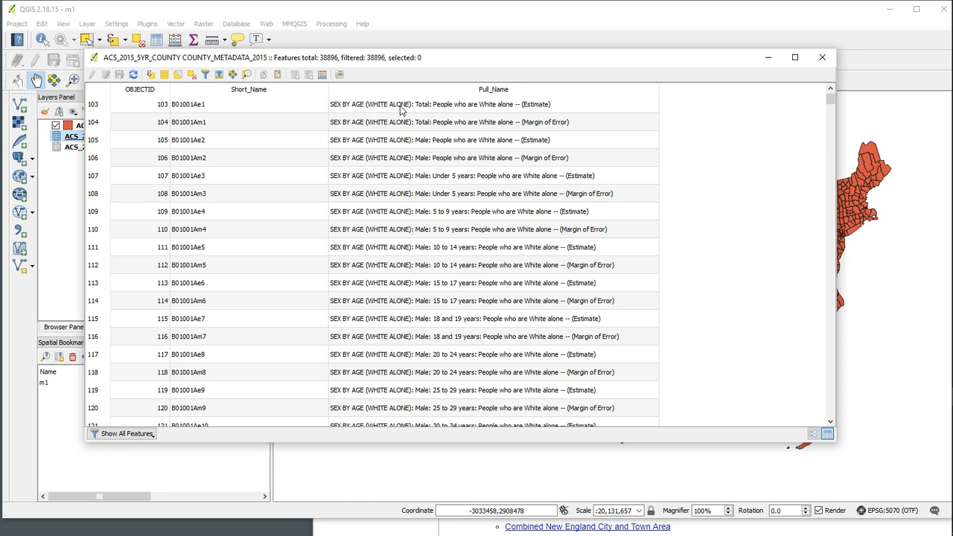
scroll(442, 328, "down", 20)
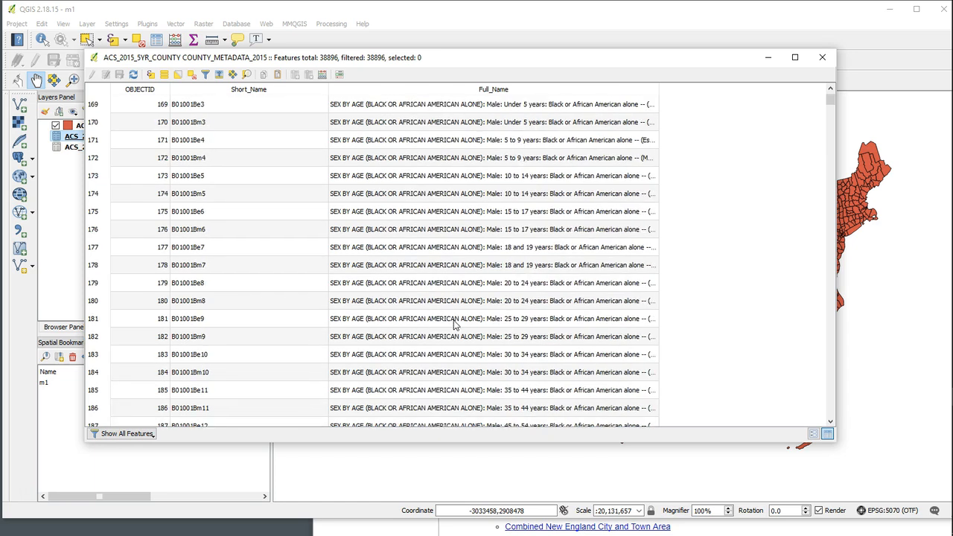
scroll(442, 320, "down", 20)
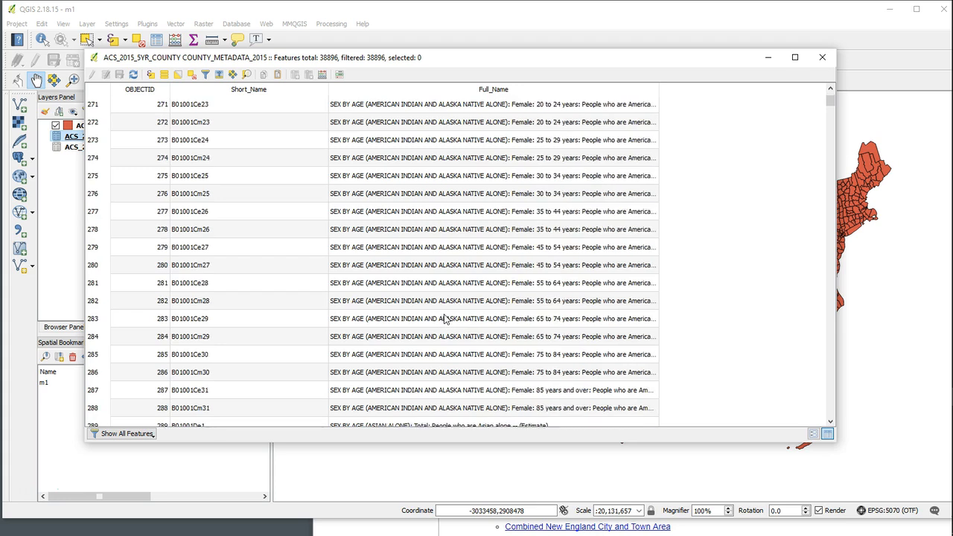
scroll(443, 318, "down", 20)
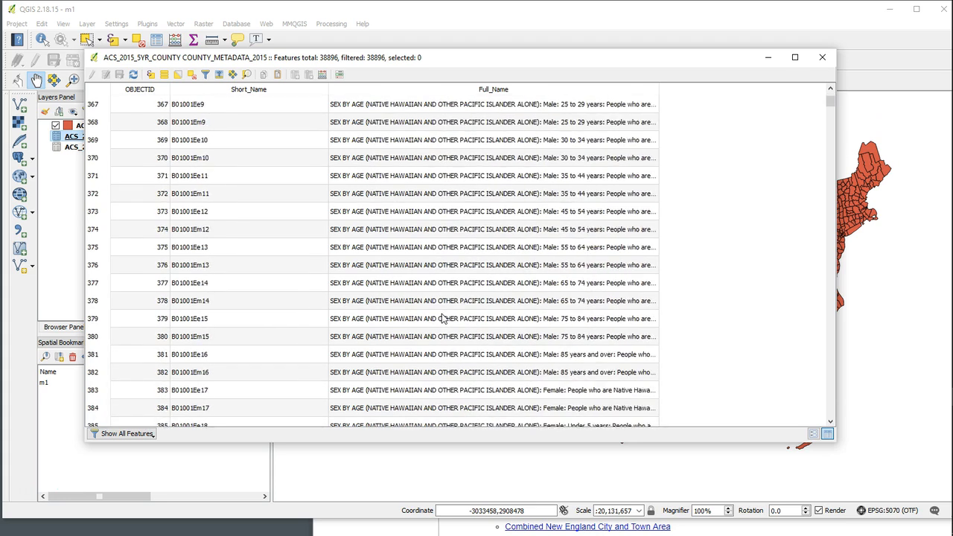
Step: Examine the remaining race and foreign-born population rows of the metadata table, return to the first rows, and close the table
scroll(444, 319, "down", 20)
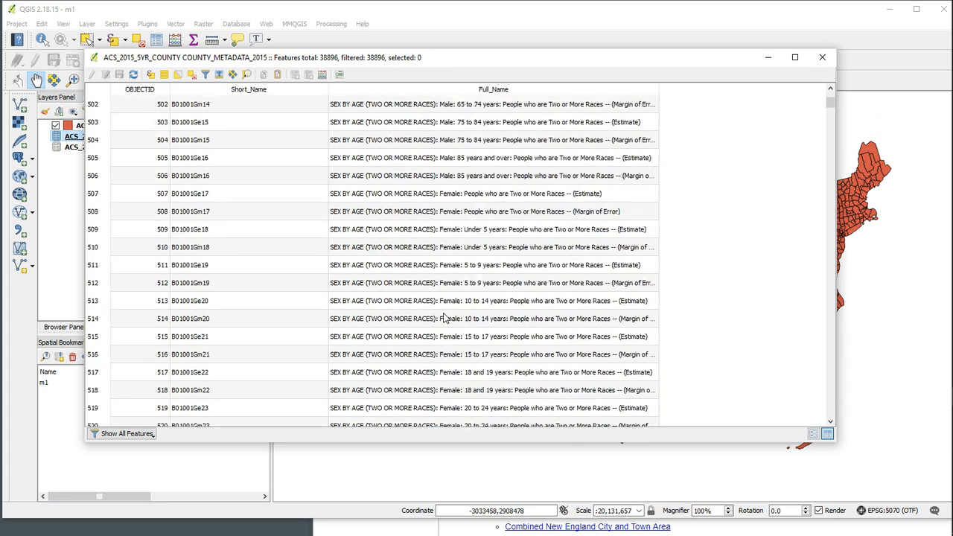
scroll(443, 318, "down", 20)
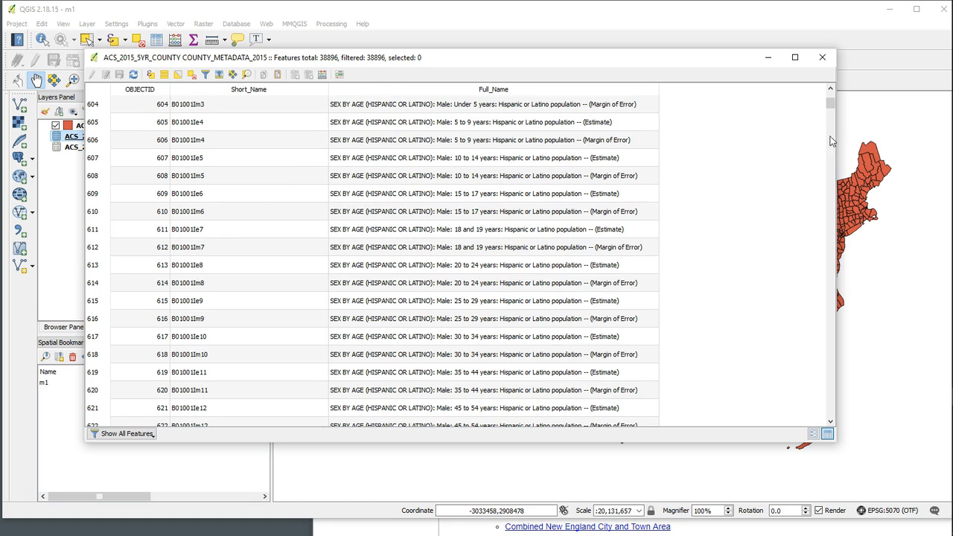
left_click_drag(832, 109, 832, 125)
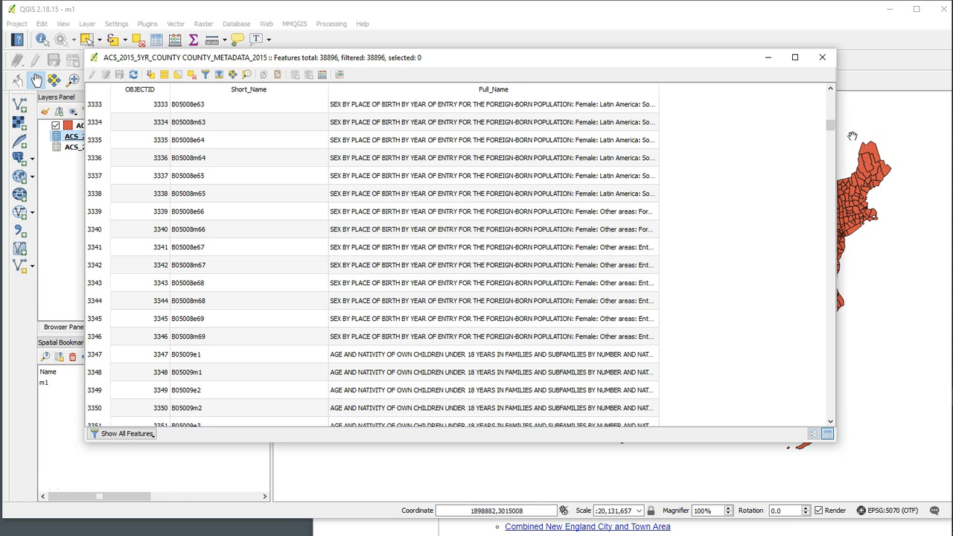
left_click_drag(832, 127, 831, 94)
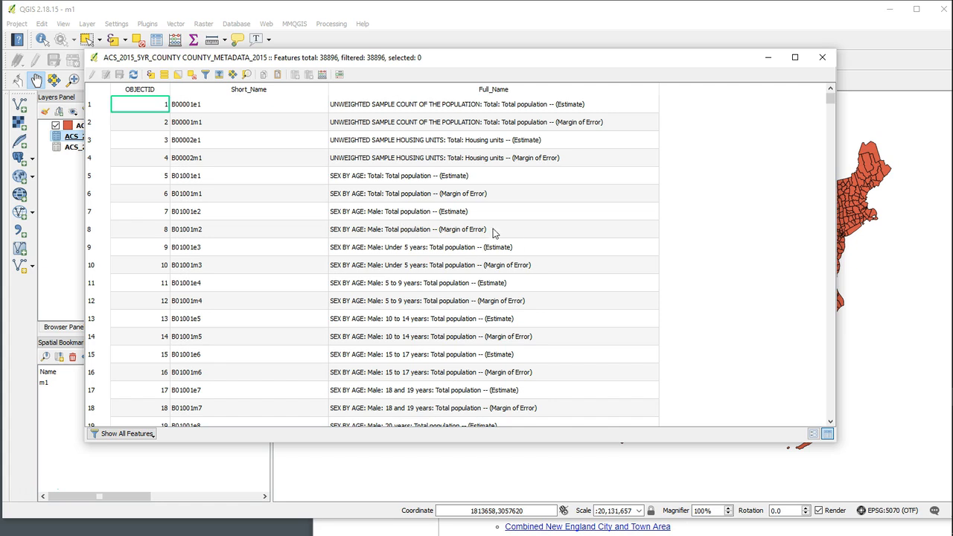
left_click(197, 233)
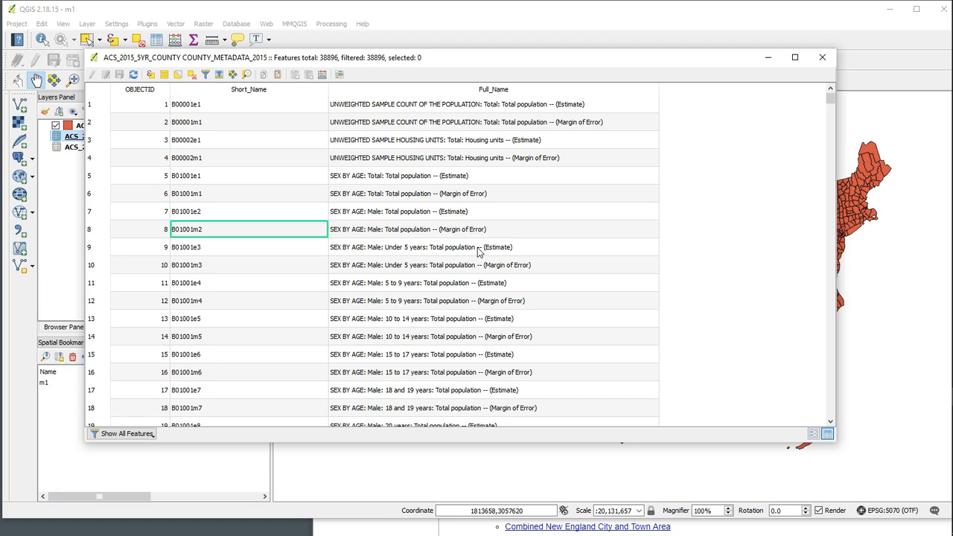
left_click(822, 57)
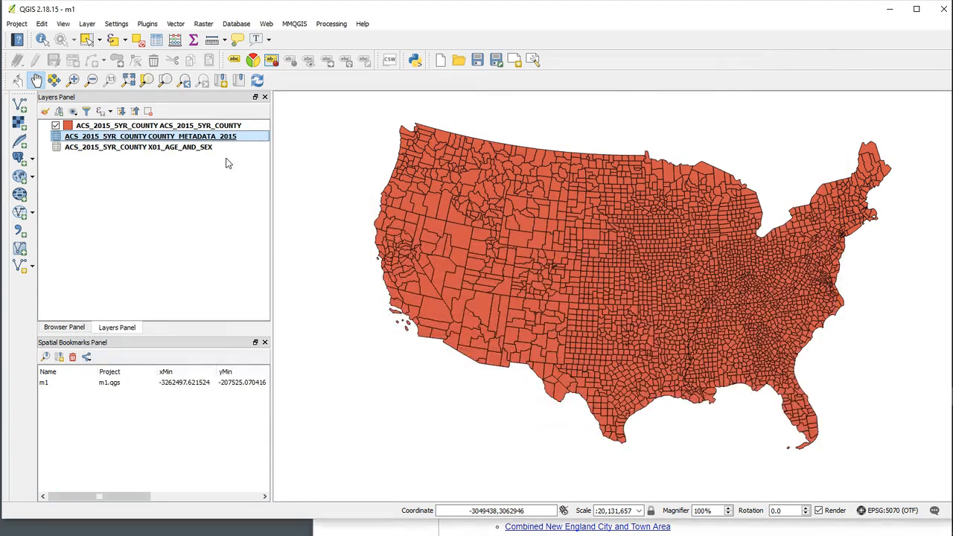
Step: Reopen the COUNTY_METADATA_2015 attribute table, check the first short names against their full descriptions, and close it
right_click(192, 138)
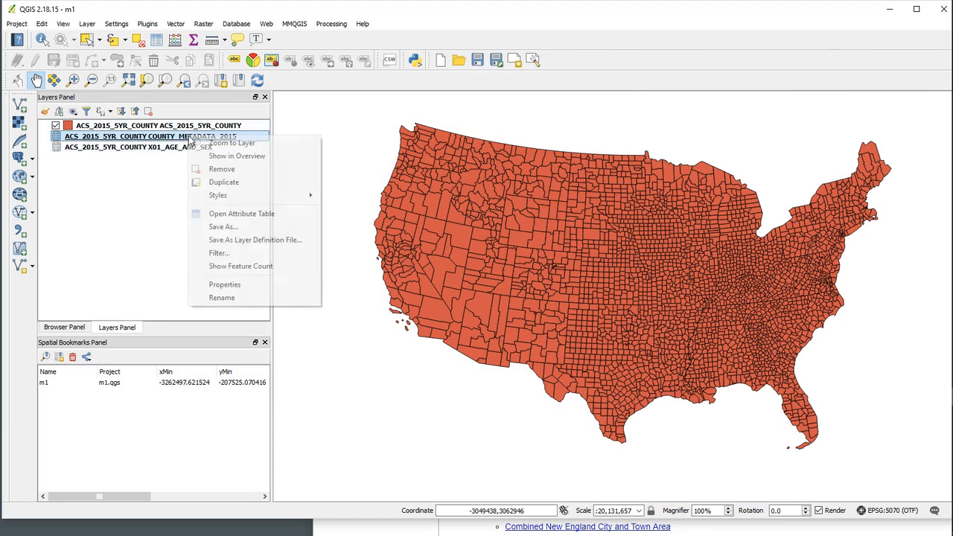
left_click(233, 214)
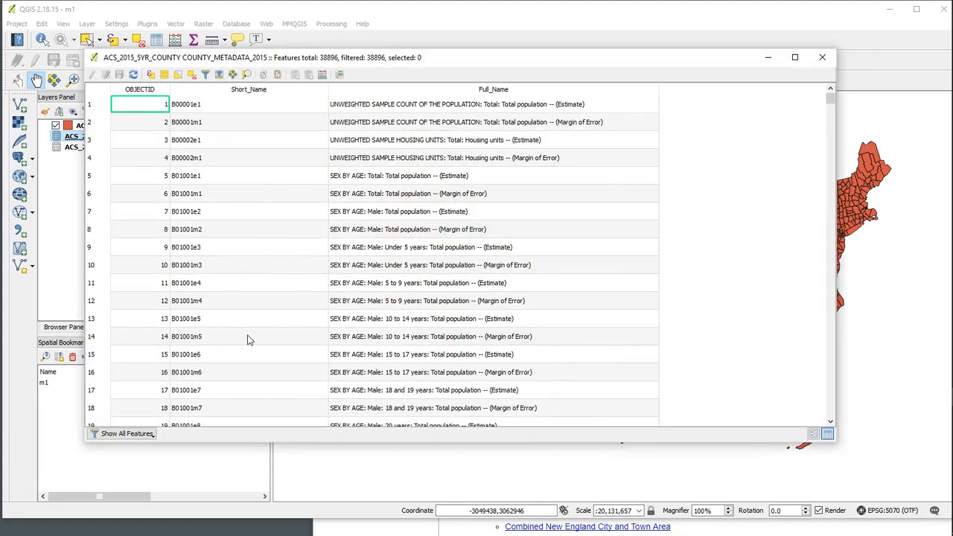
left_click_drag(834, 105, 834, 83)
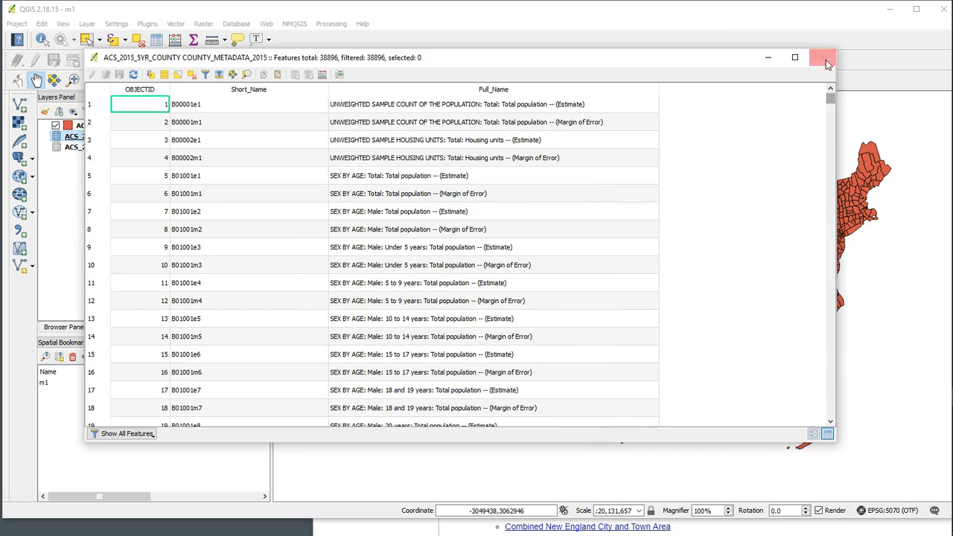
left_click(823, 58)
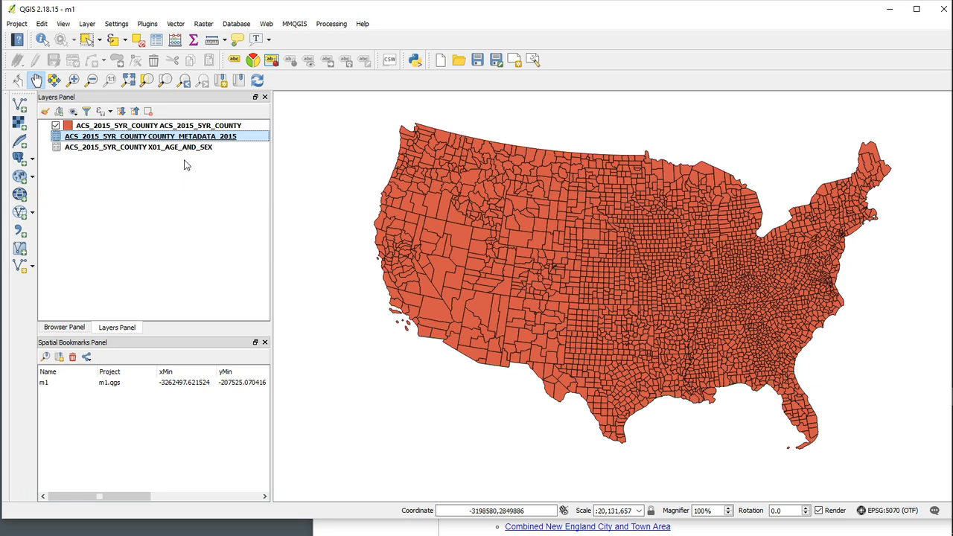
Step: Start exporting the X01_AGE_AND_SEX table to a new file in Comma Separated Value [CSV] format
left_click(176, 152)
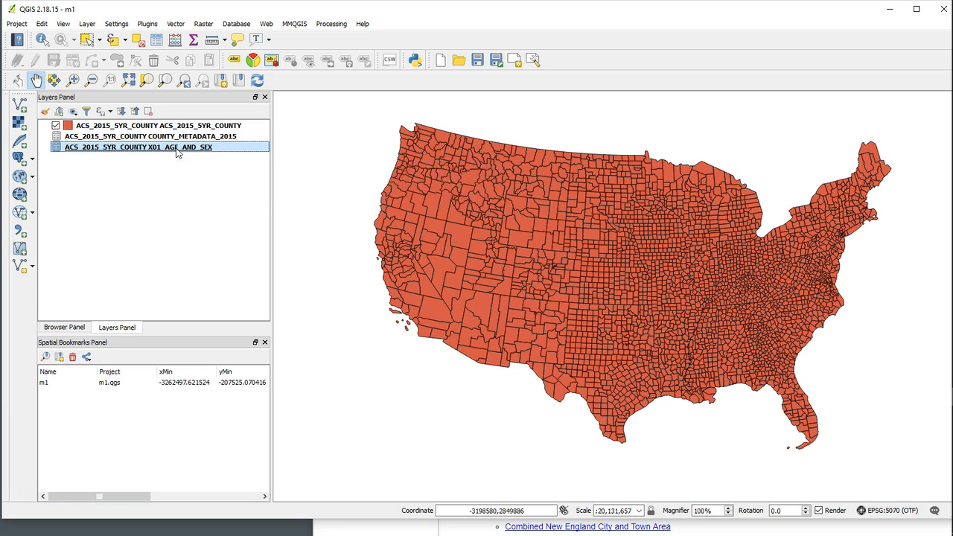
right_click(175, 151)
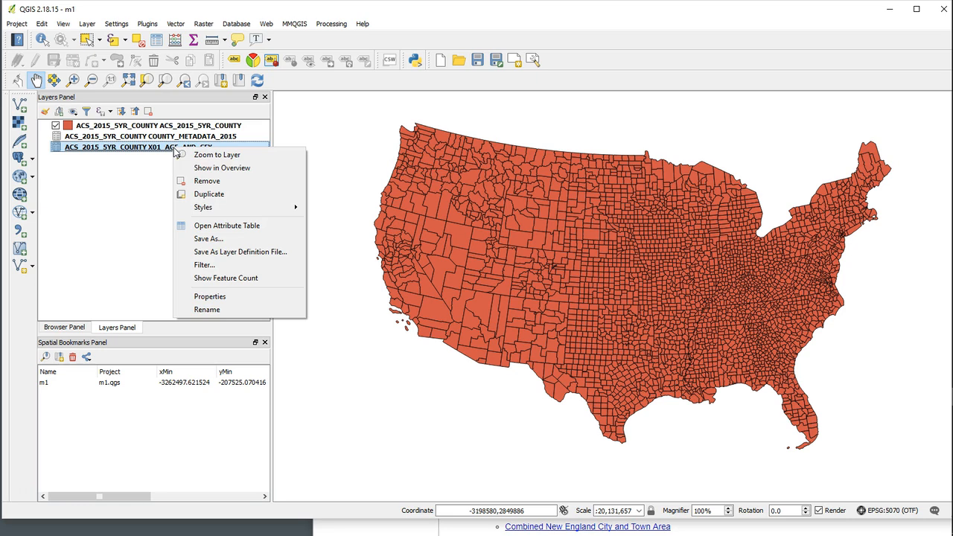
left_click(220, 240)
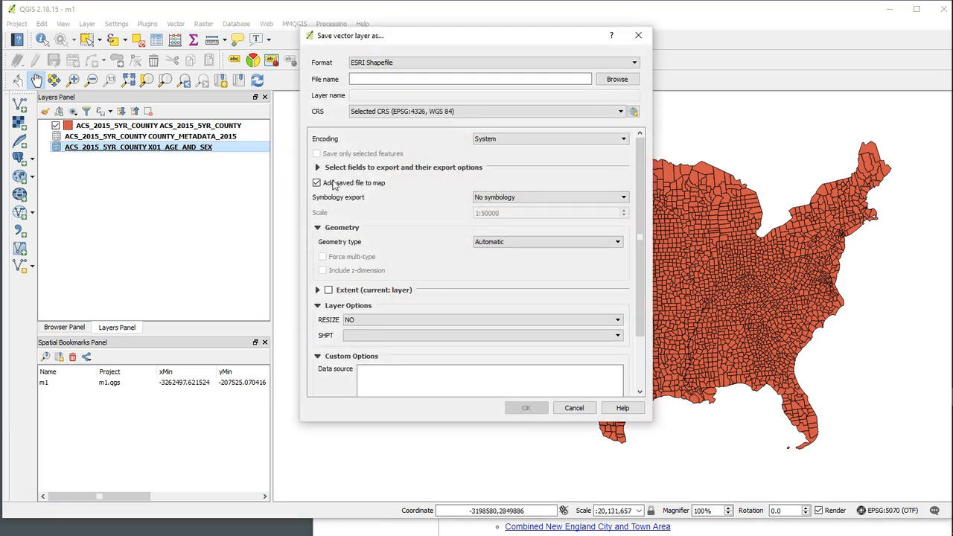
left_click(457, 62)
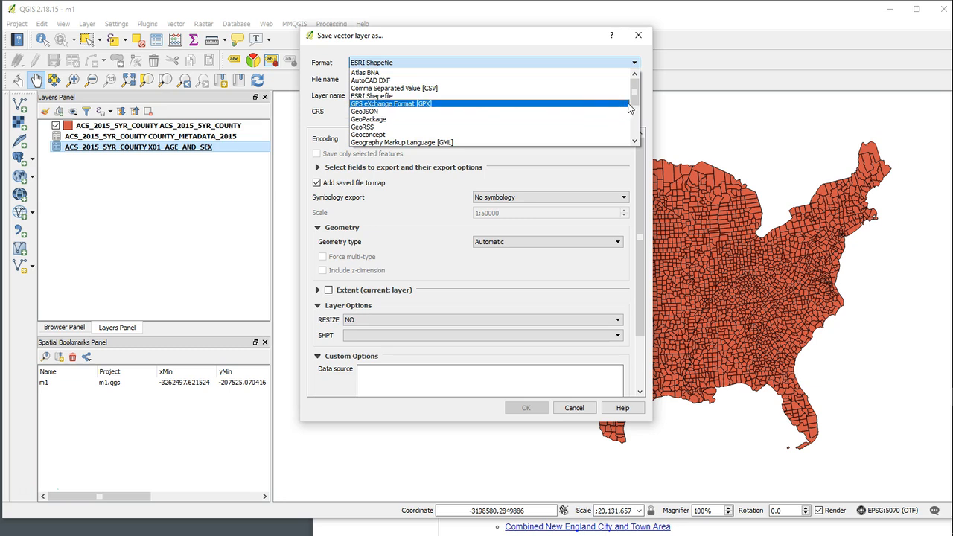
mouse_move(635, 98)
left_mouse_down()
mouse_move(635, 124)
mouse_move(635, 93)
left_mouse_up()
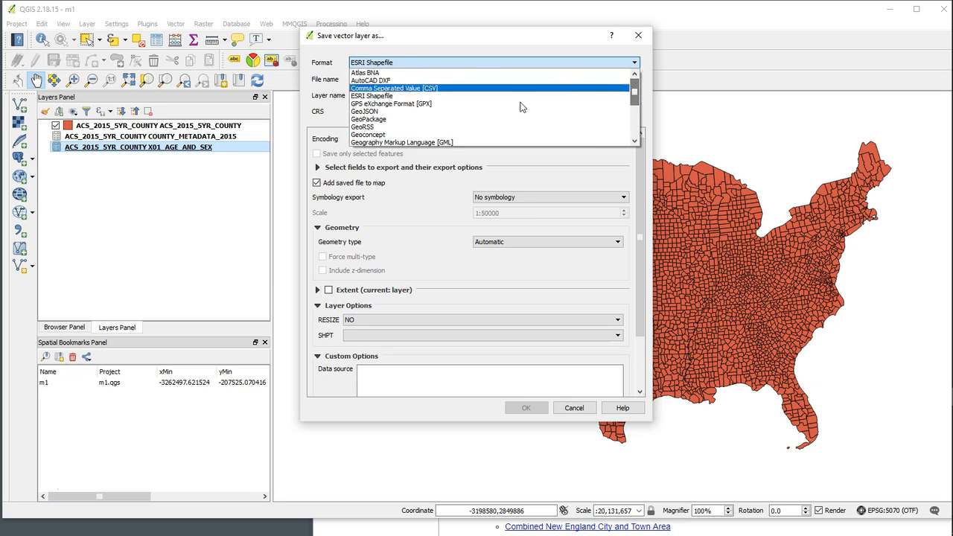
left_click(385, 88)
Step: For the export location, create a folder named exports inside census_mapping on the Desktop and open it
left_click(615, 79)
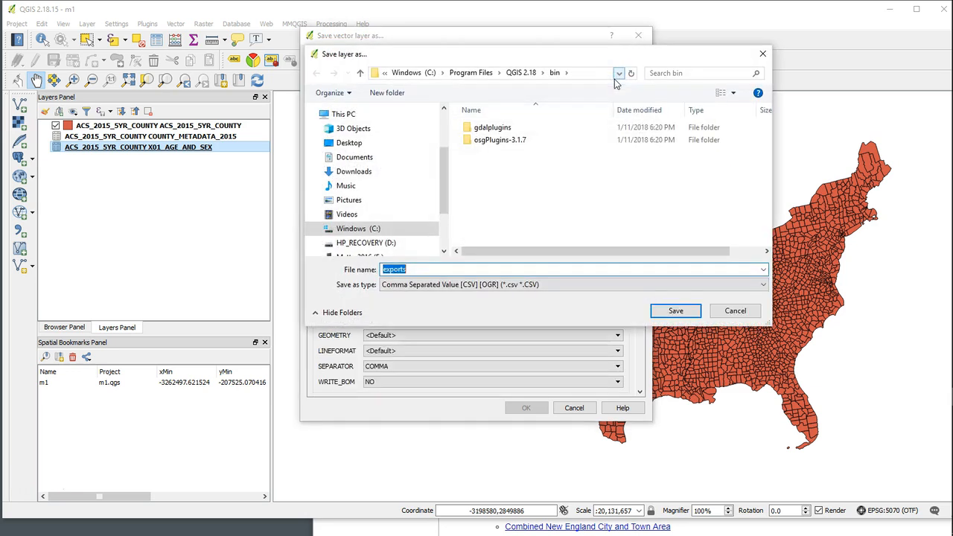
left_click(346, 142)
double_click(489, 131)
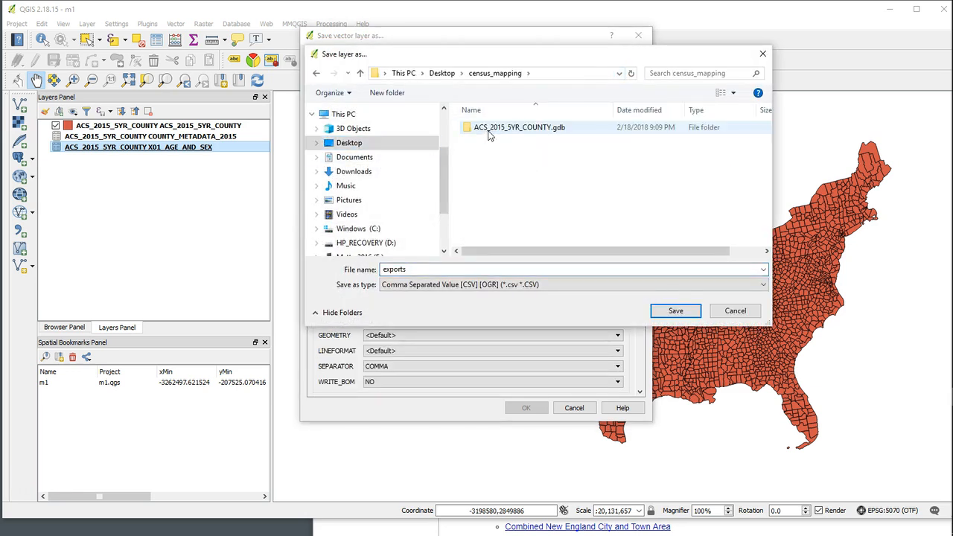
right_click(539, 178)
mouse_move(595, 323)
left_click(682, 325)
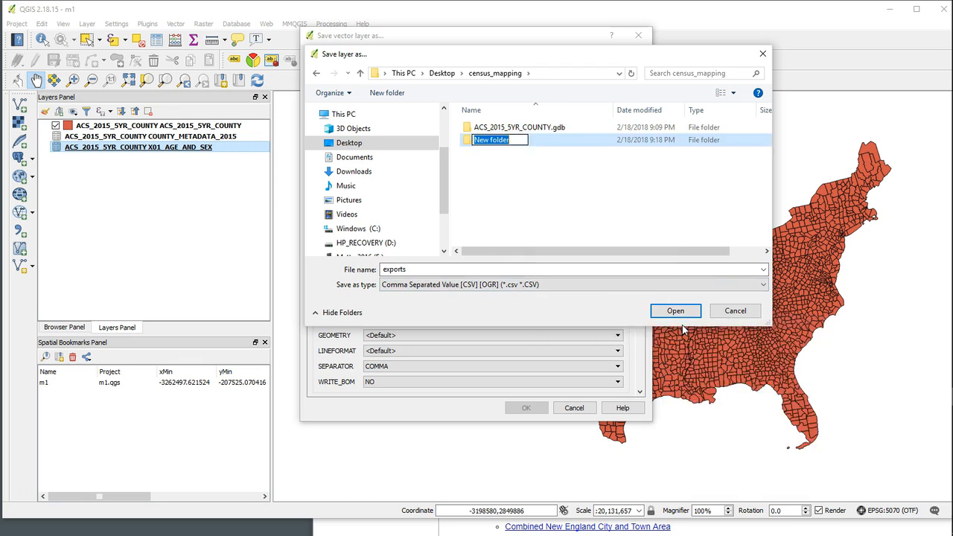
type("export")
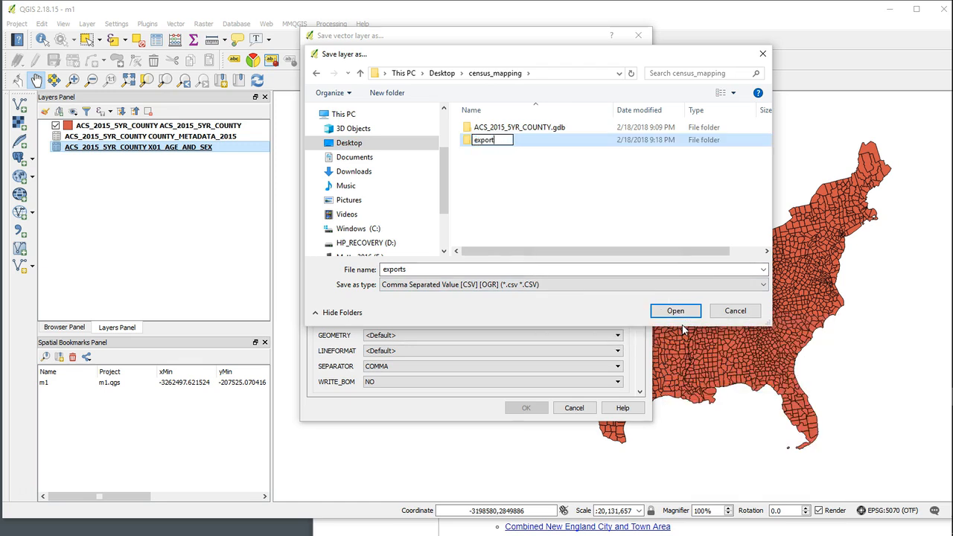
type("s")
left_click(593, 186)
double_click(483, 141)
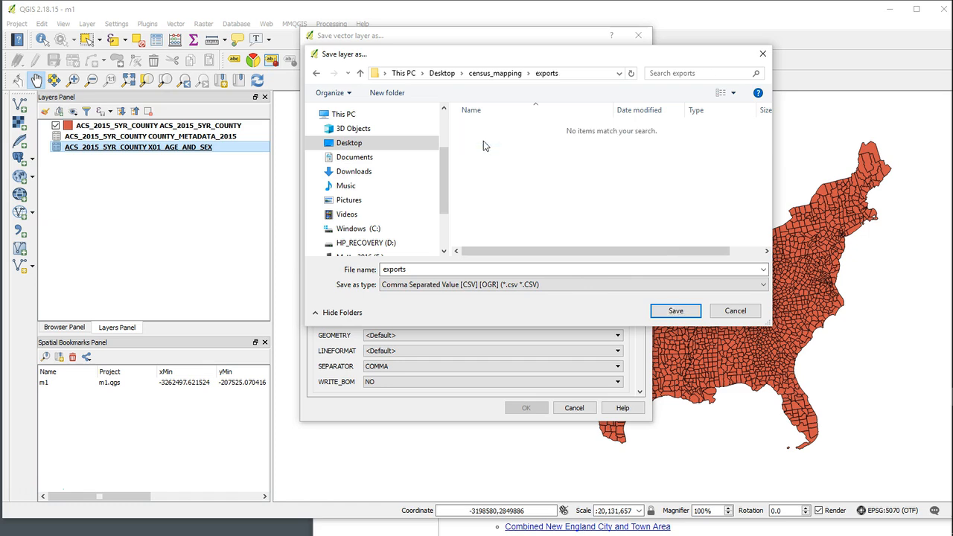
Step: Name the CSV file as and export the table, adding the saved file to the map
double_click(462, 270)
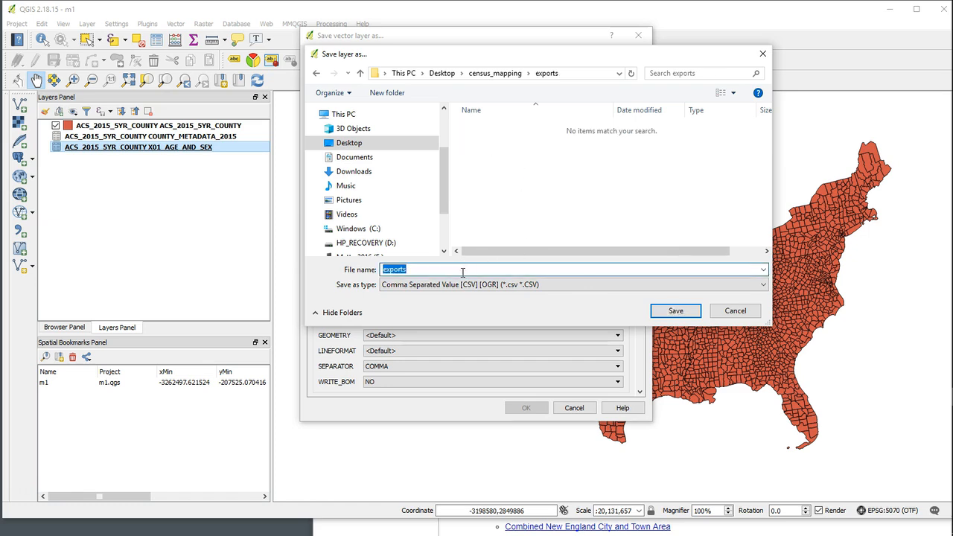
type("as")
left_click(671, 312)
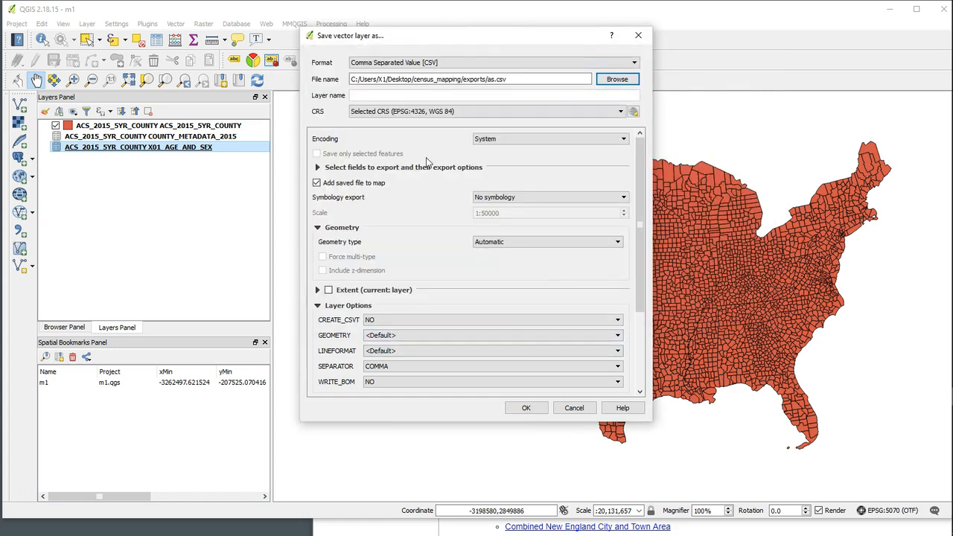
left_click(528, 410)
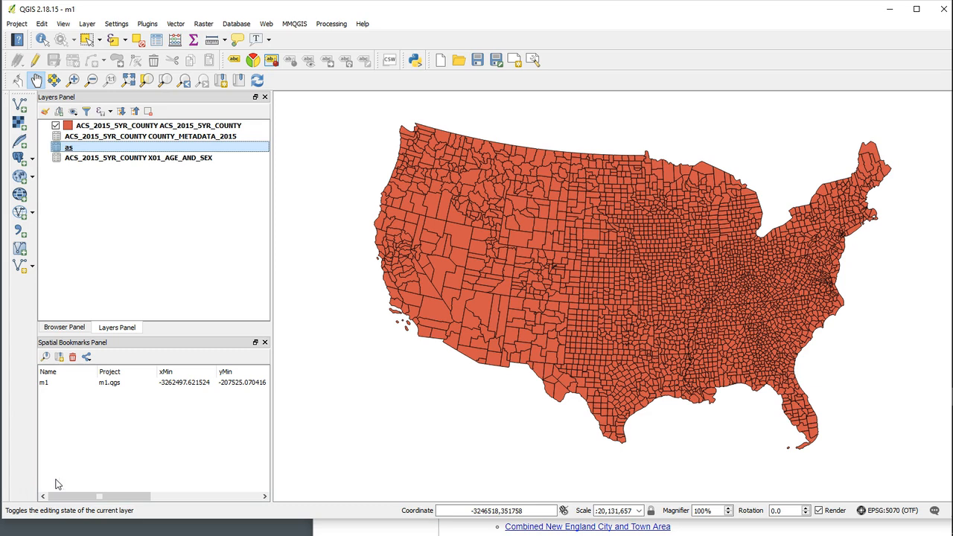
Step: Open the attribute table of the exported as layer to check its GEOID and B01001 columns, then close it
right_click(69, 149)
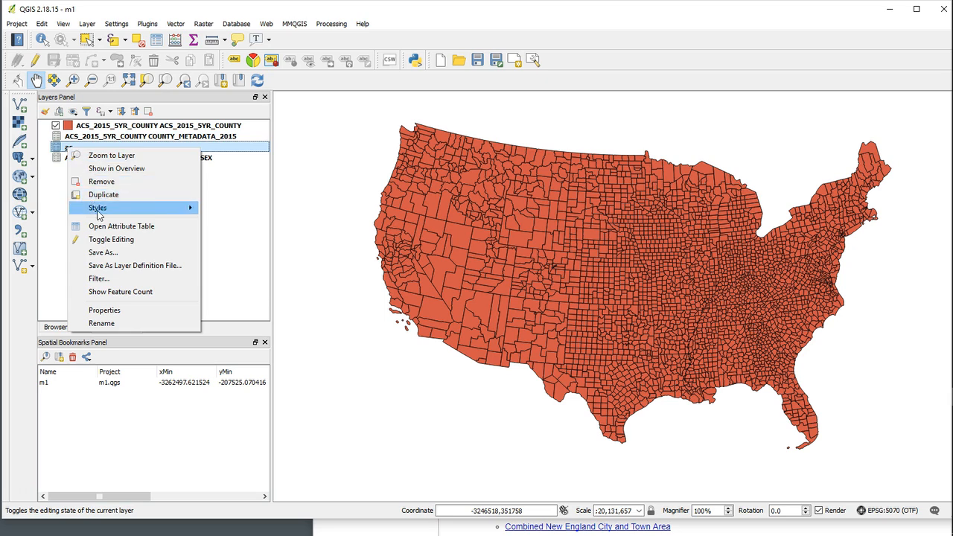
left_click(112, 232)
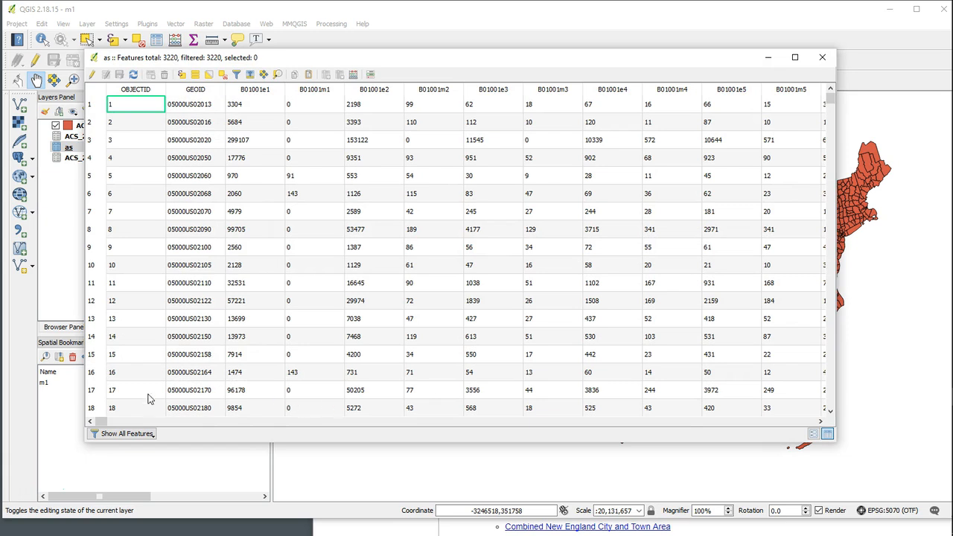
left_click_drag(101, 421, 51, 432)
left_click(822, 58)
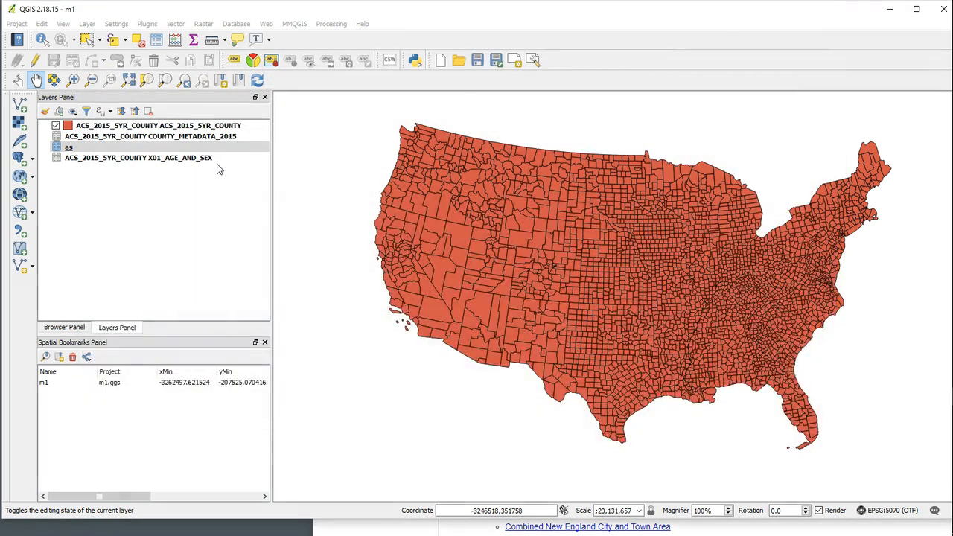
right_click(67, 149)
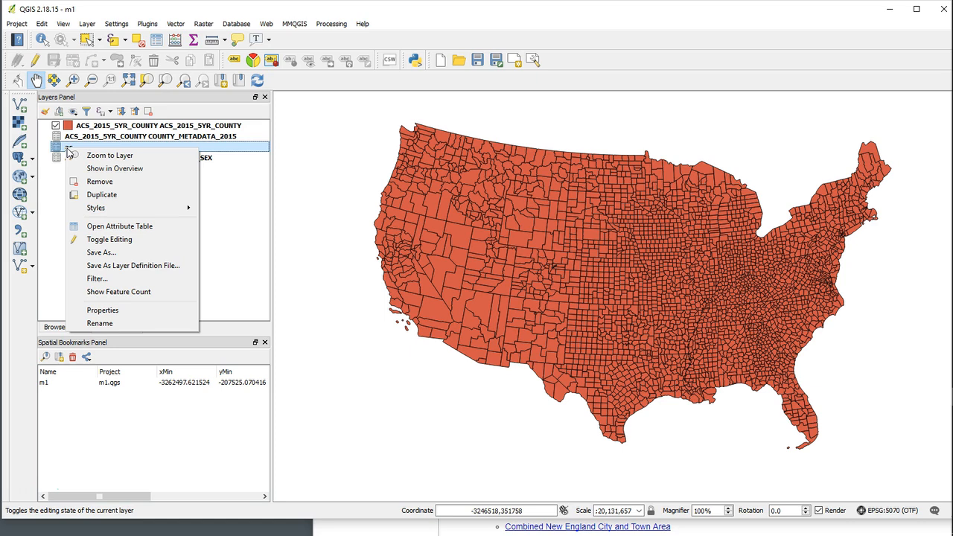
left_click(239, 173)
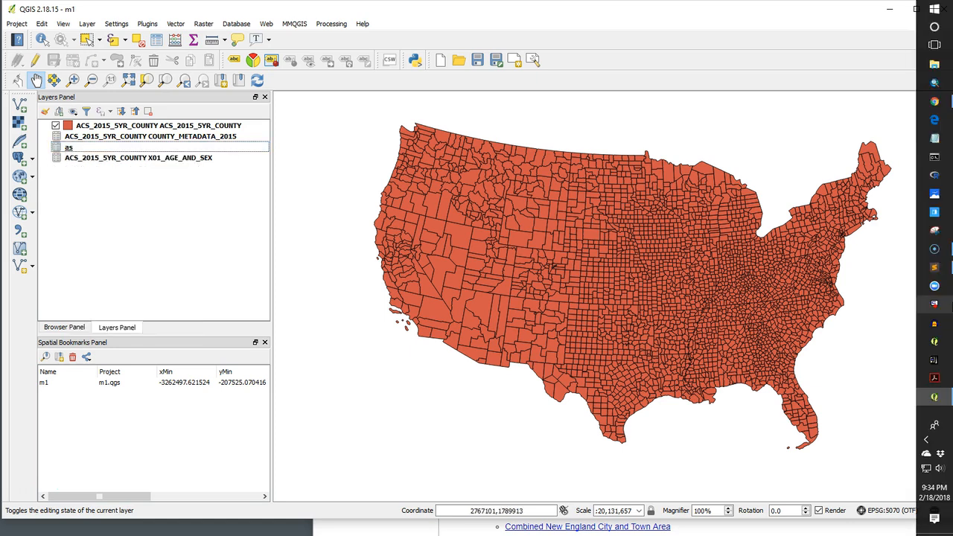
Step: Switch to Sublime Text, review the notes on field codes B01001e1, B01001e2 and B01001e3, and close the editor window
left_click(935, 267)
left_click_drag(757, 192, 511, 36)
scroll(600, 303, "down", 8)
left_click_drag(604, 291, 394, 249)
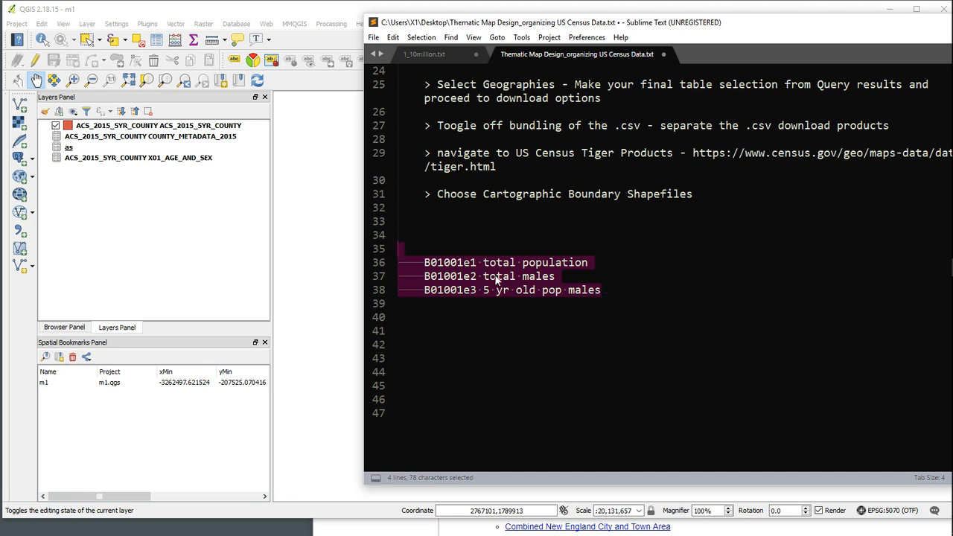
left_click(471, 264)
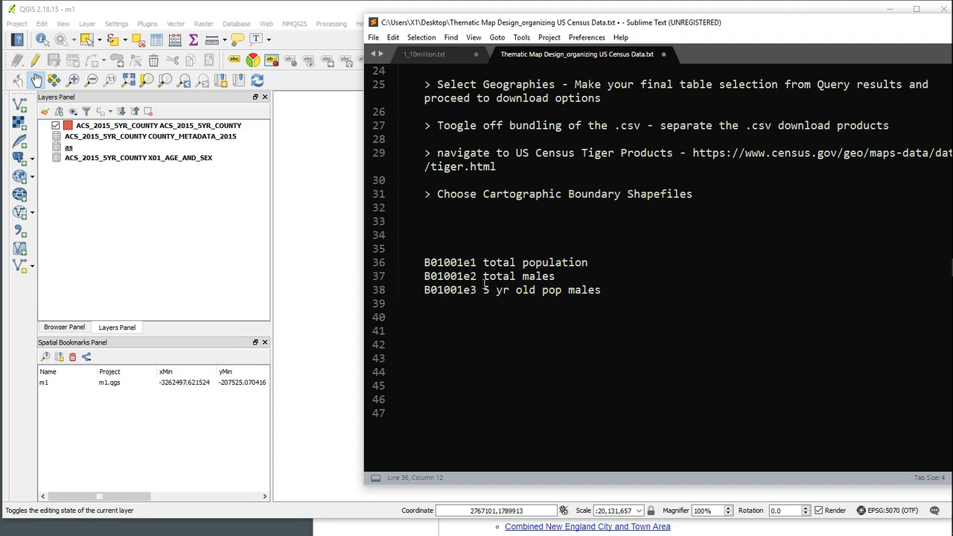
left_click_drag(703, 24, 543, 70)
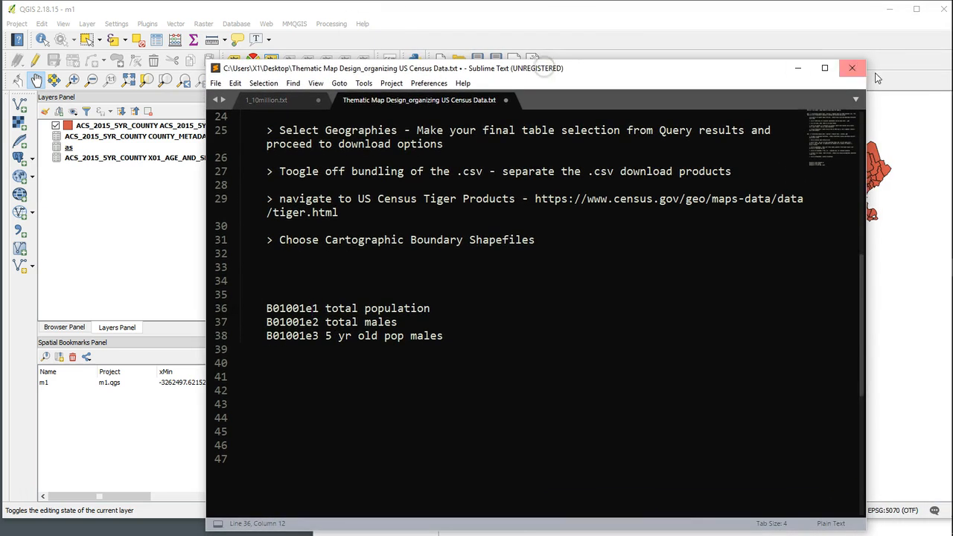
left_click(852, 71)
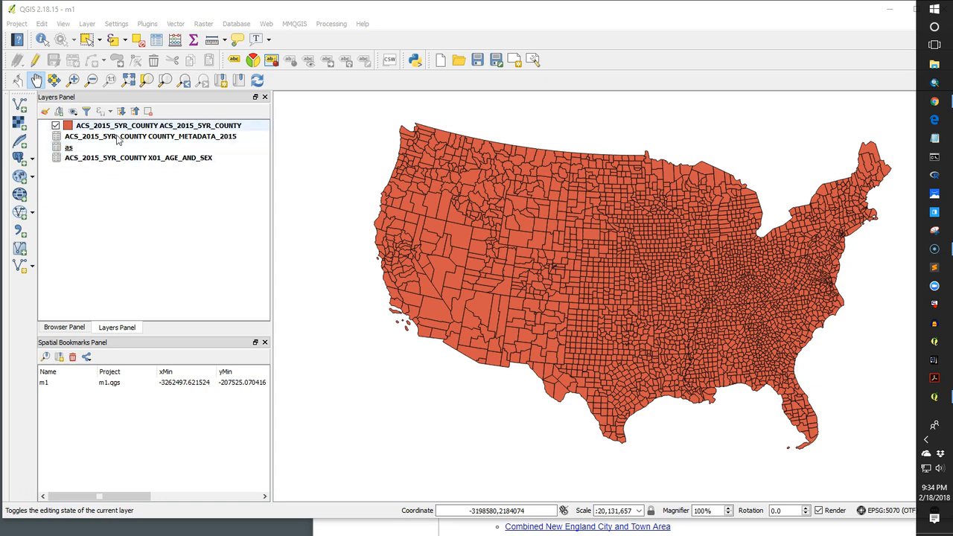
Step: Open the field properties of the as layer and turn on editing mode for its fields
right_click(71, 148)
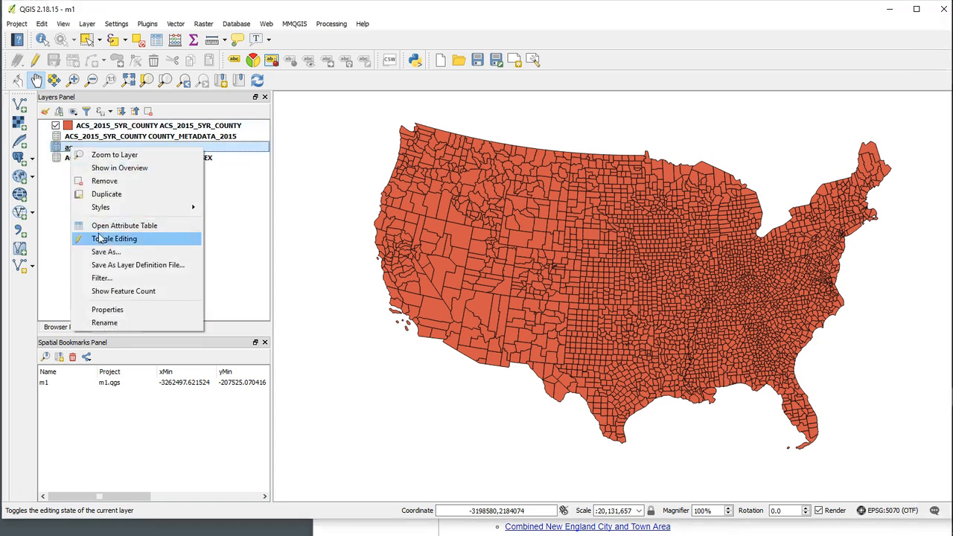
left_click(128, 310)
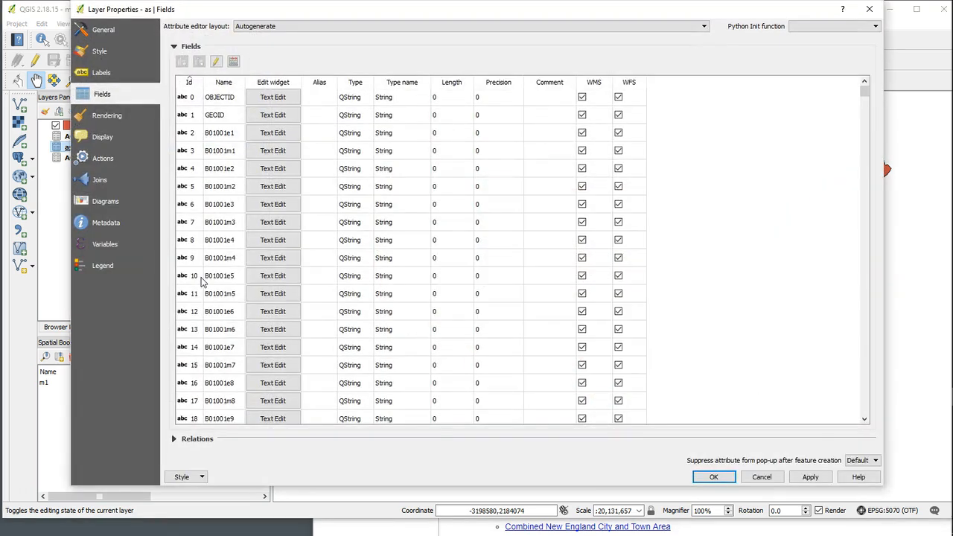
left_click(216, 62)
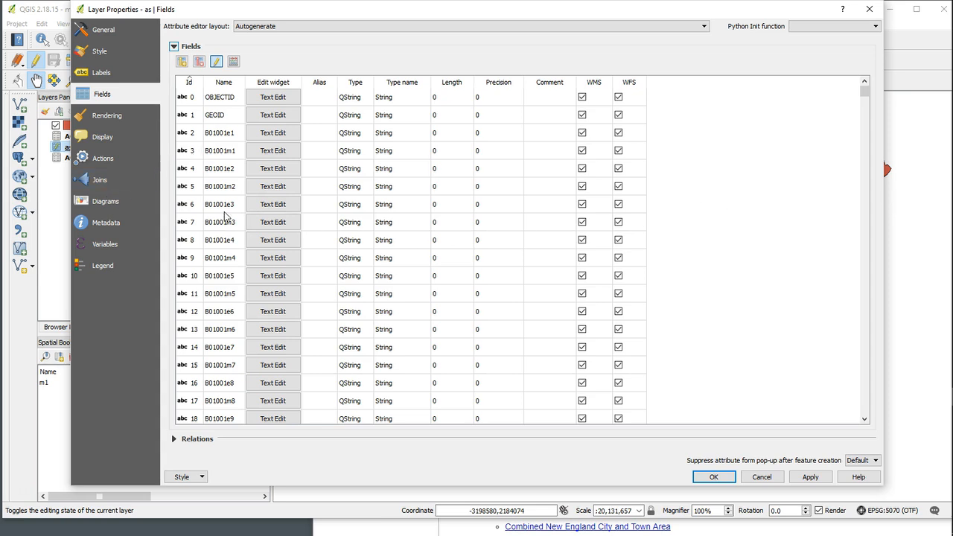
Step: Delete all fields from B01001m3 through B01003m1 from the as layer
left_click(186, 224)
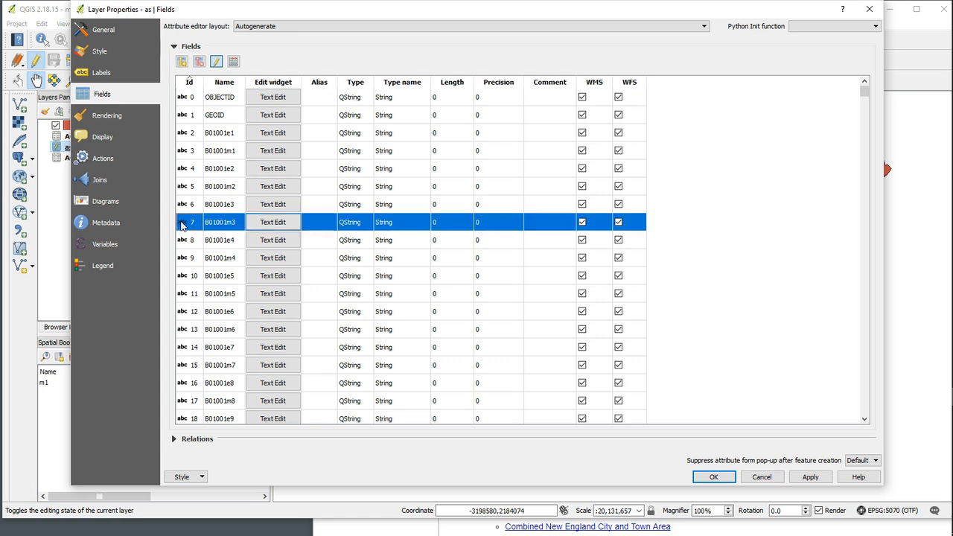
left_click_drag(866, 91, 868, 434)
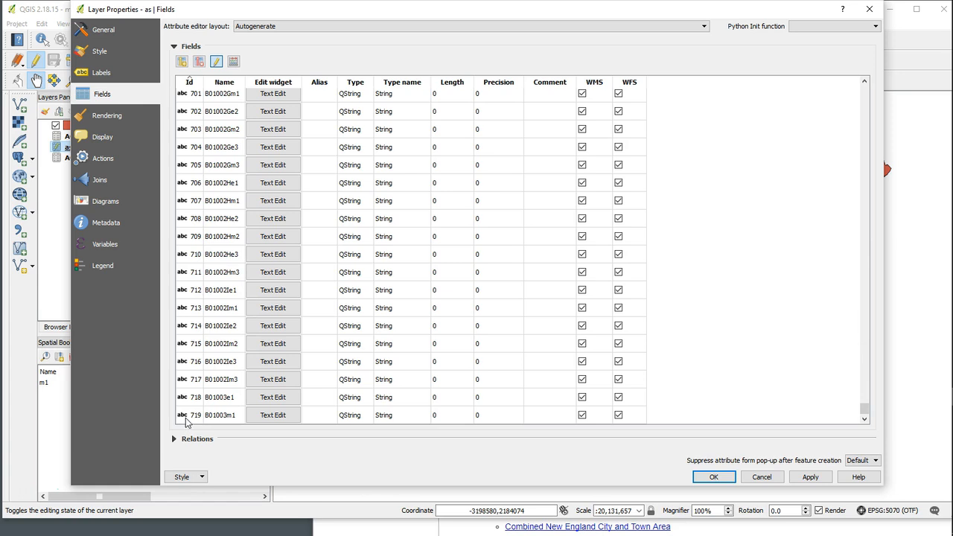
left_click(186, 415, "shift")
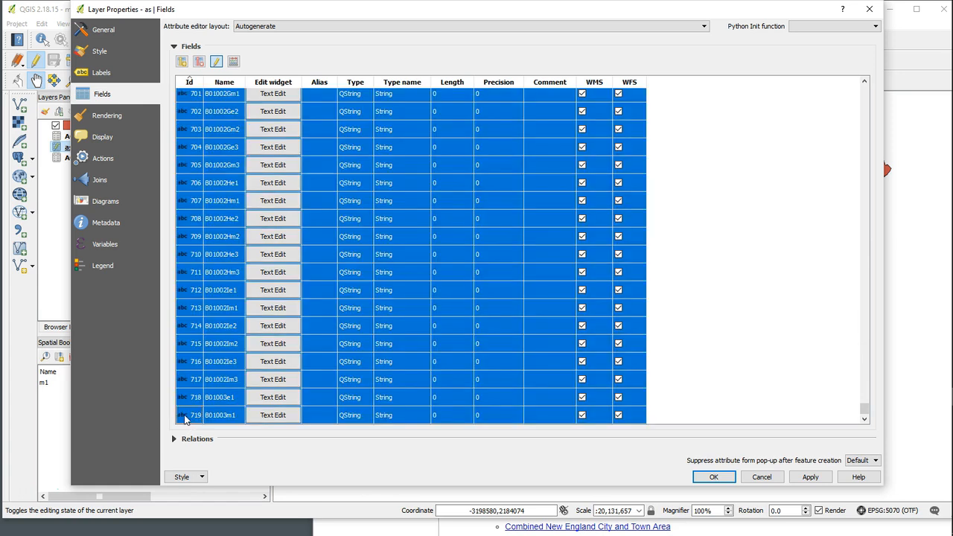
left_click(198, 62)
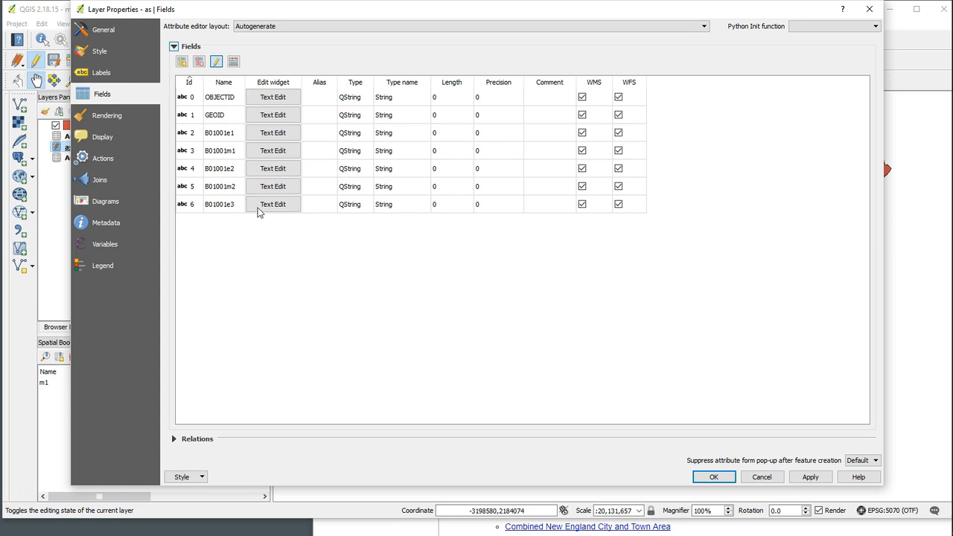
Step: Delete the B01001m2 and B01001m1 fields from the as layer
left_click(186, 189)
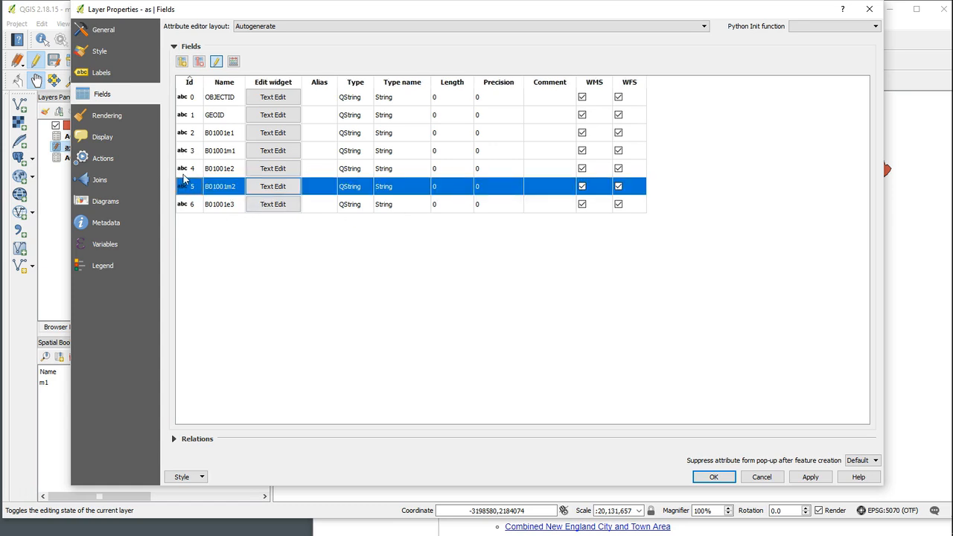
left_click(198, 61)
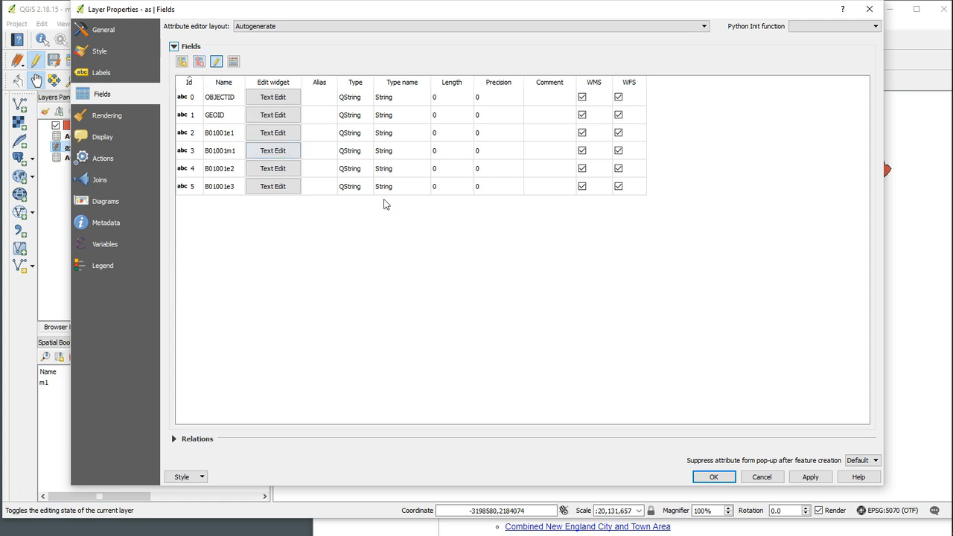
left_click(183, 150)
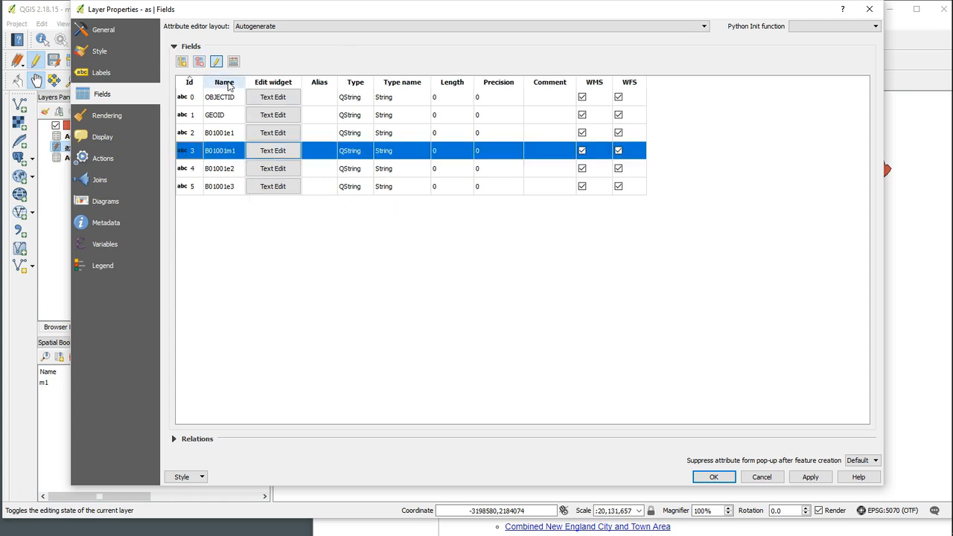
left_click(199, 61)
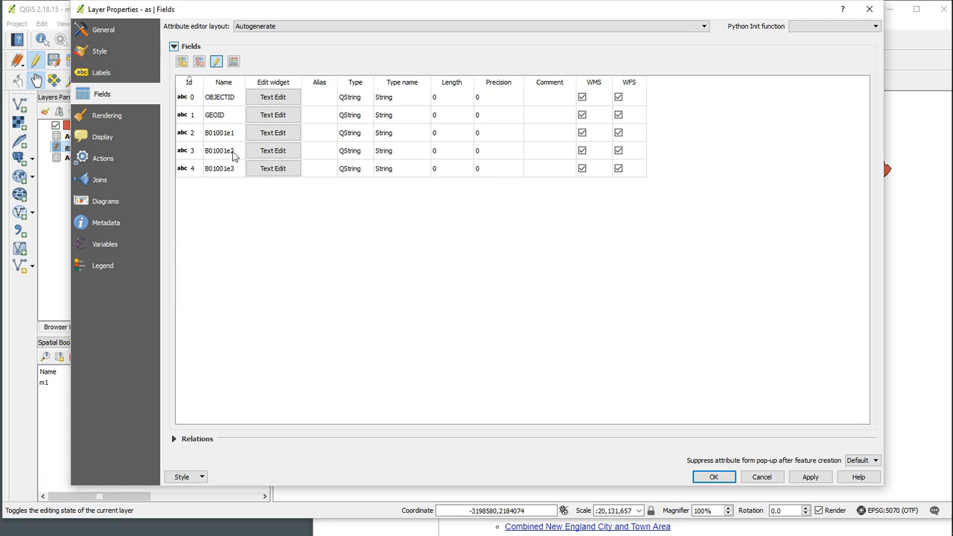
Step: Apply the field deletions, close the layer properties, and end editing of the as layer with its changes saved
mouse_move(935, 384)
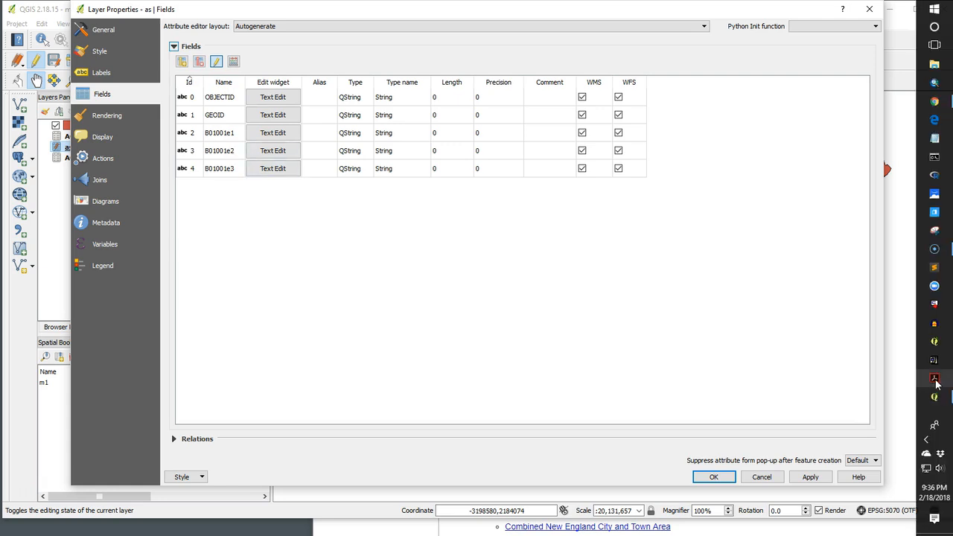
left_click(811, 477)
left_click(713, 477)
left_click_drag(707, 471, 473, 398)
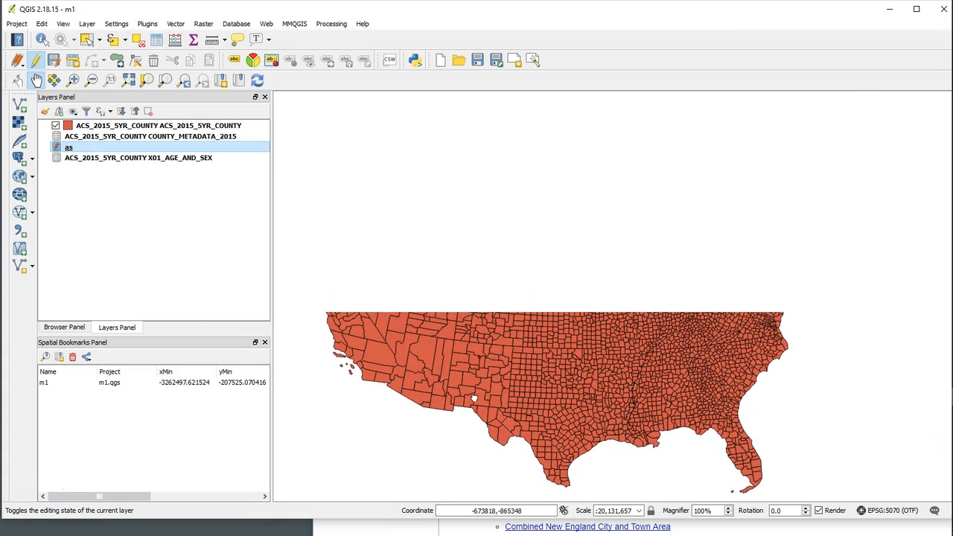
right_click(56, 151)
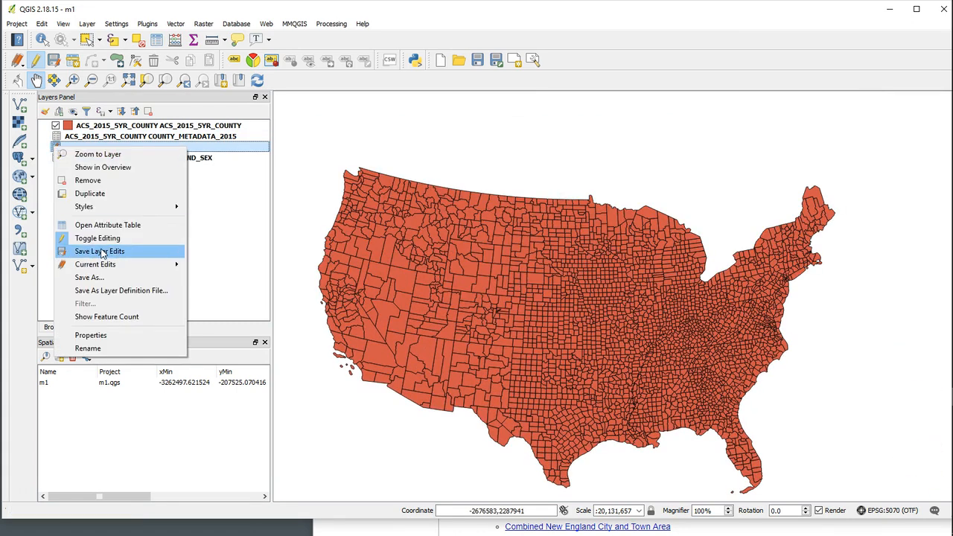
left_click(107, 239)
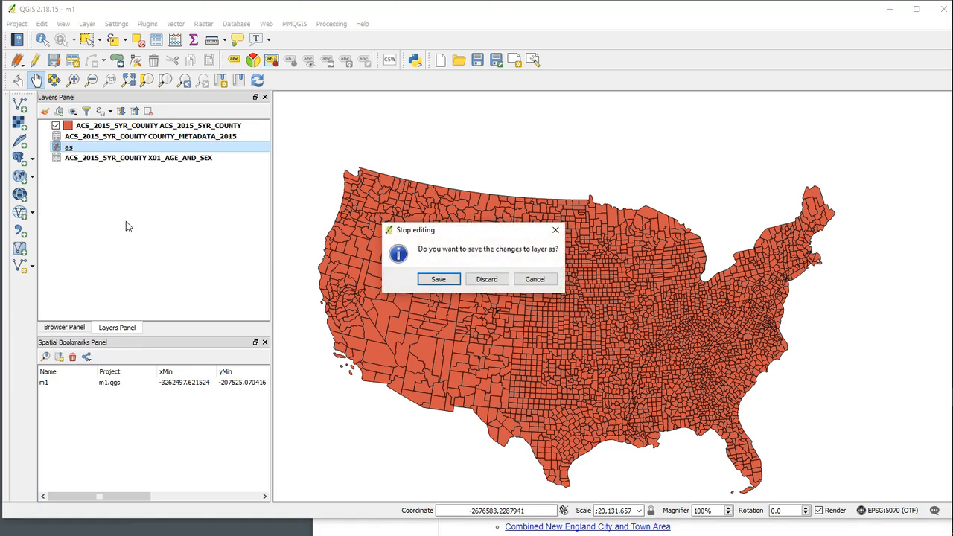
left_click(438, 279)
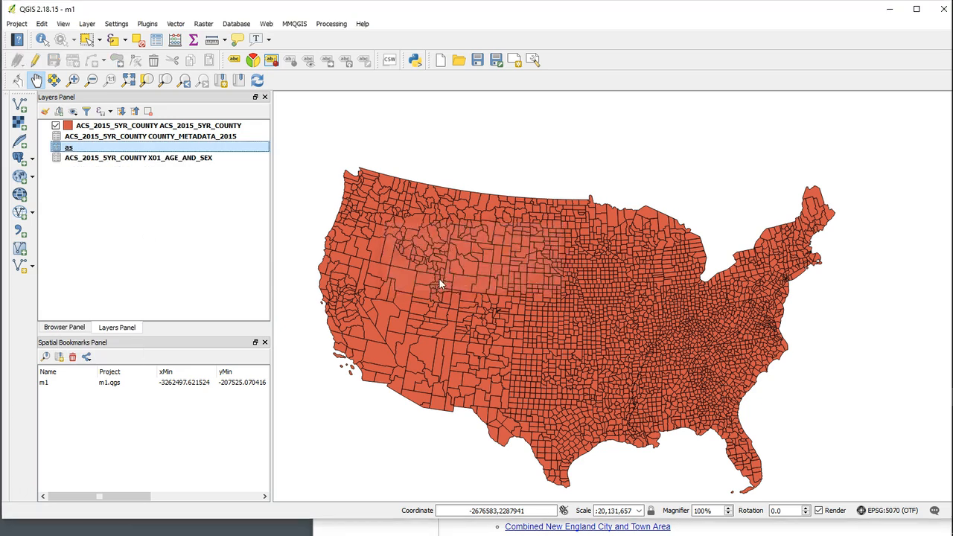
Step: Reopen the field properties of the as layer to check its remaining fields, and close them
right_click(72, 151)
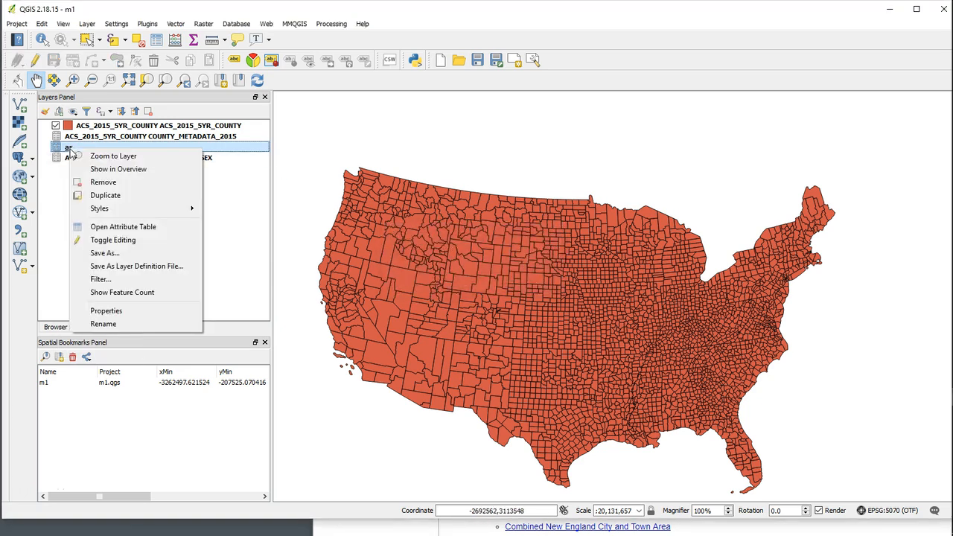
left_click(134, 313)
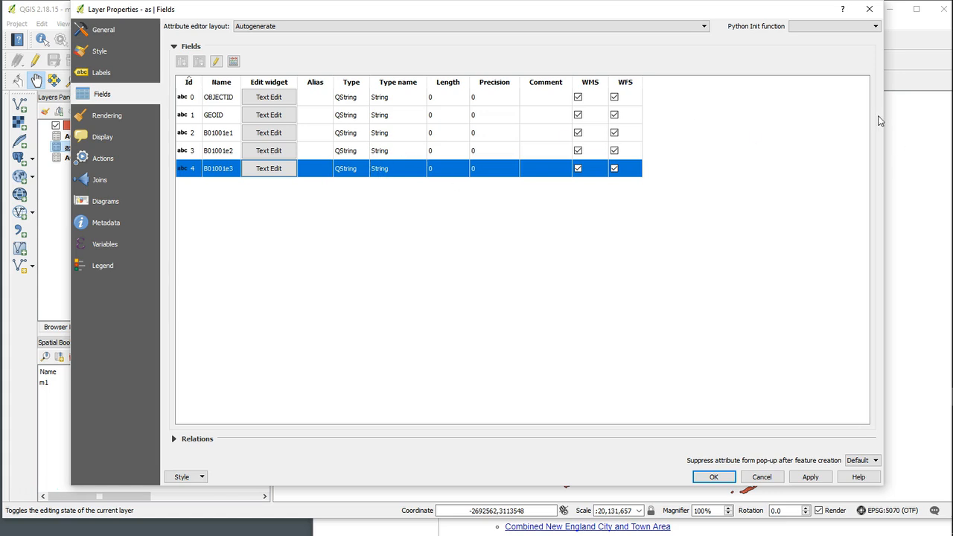
left_click(868, 9)
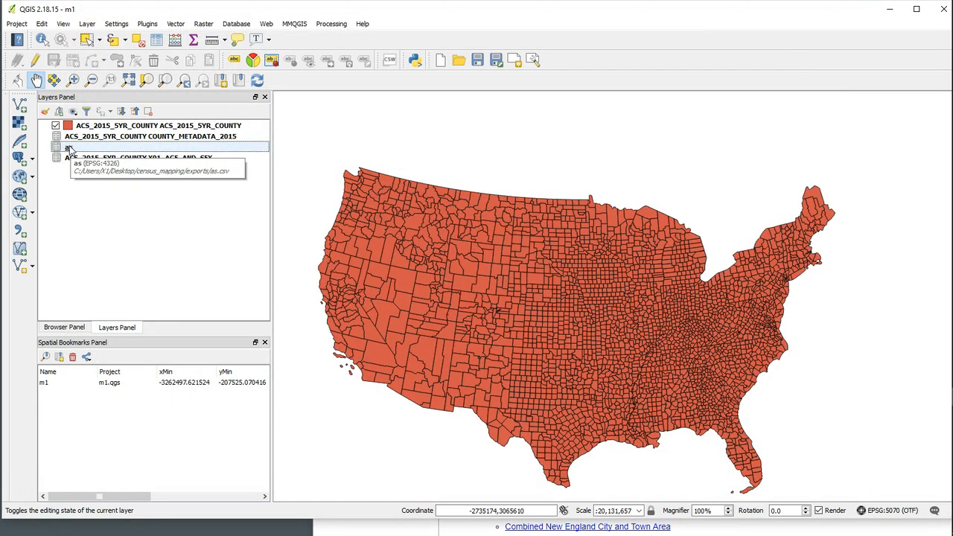
left_click_drag(454, 339, 460, 294)
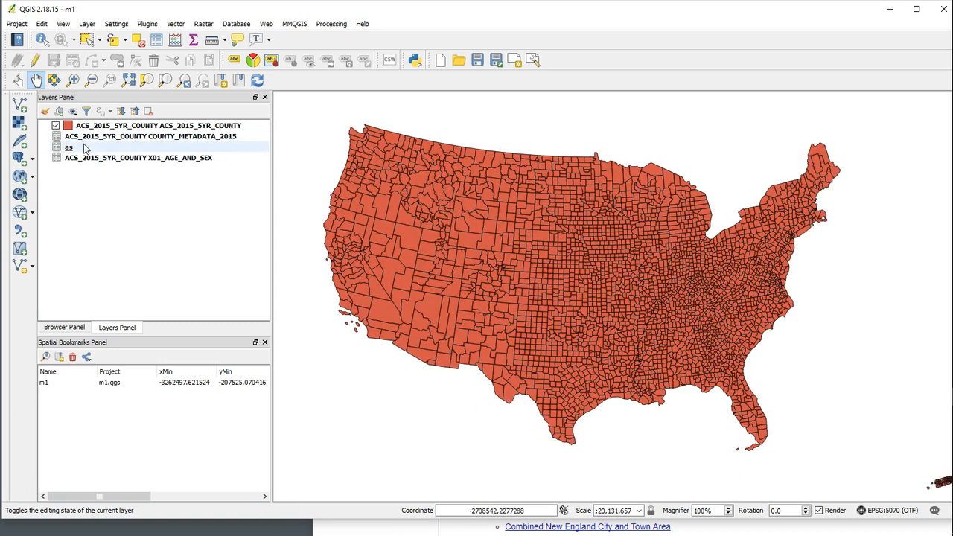
right_click(107, 129)
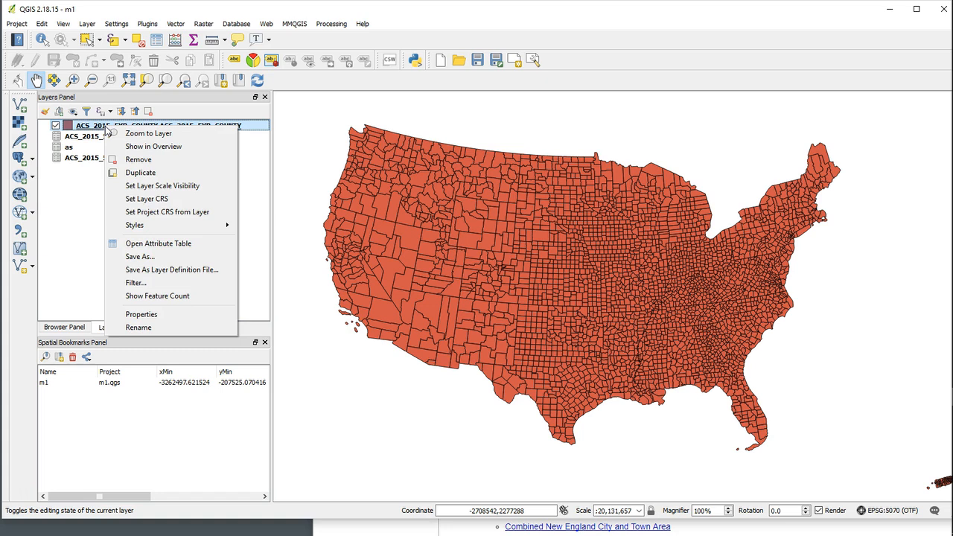
left_click(88, 214)
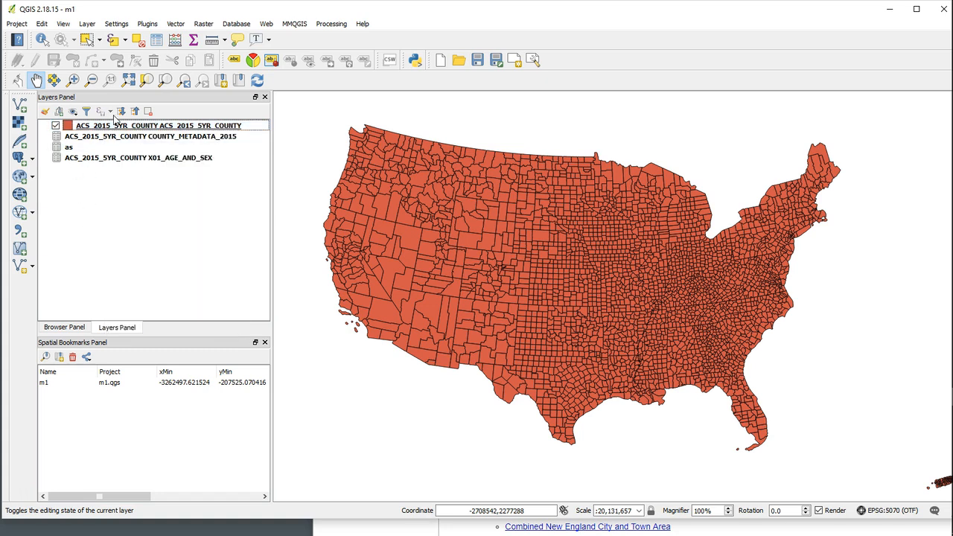
right_click(135, 129)
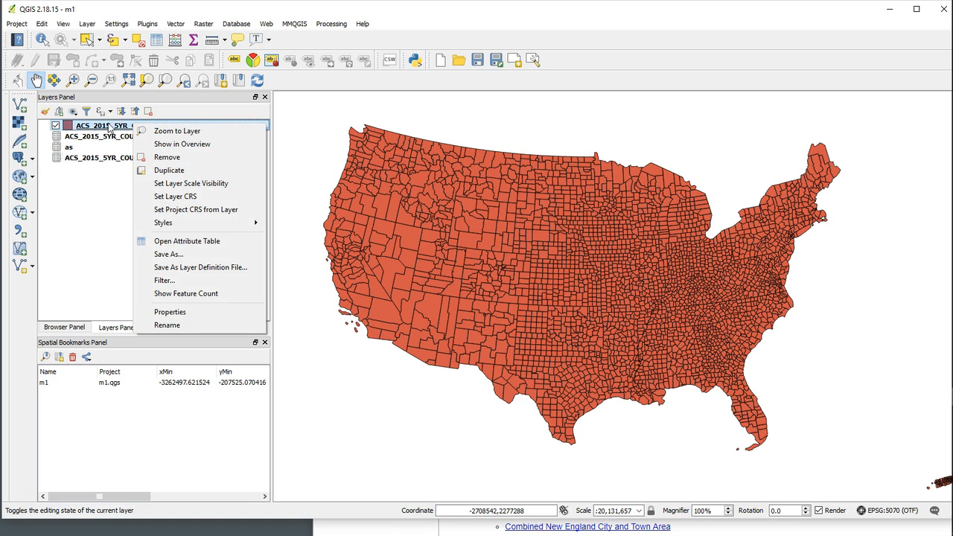
left_click(192, 311)
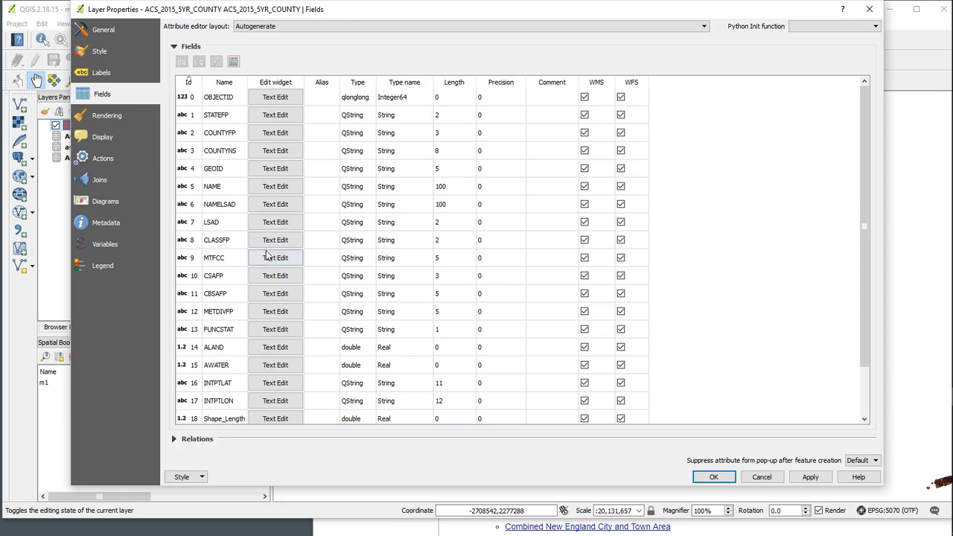
left_click(102, 181)
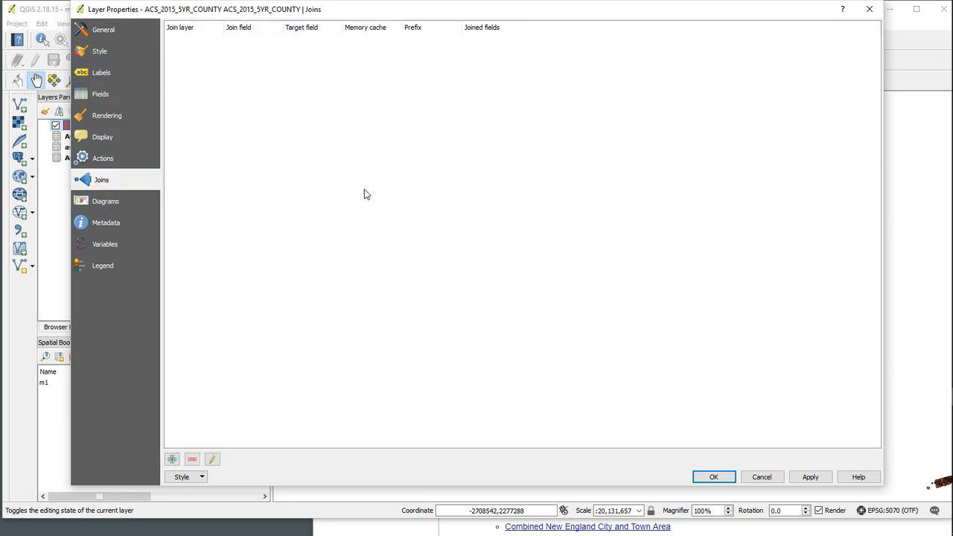
left_click(172, 459)
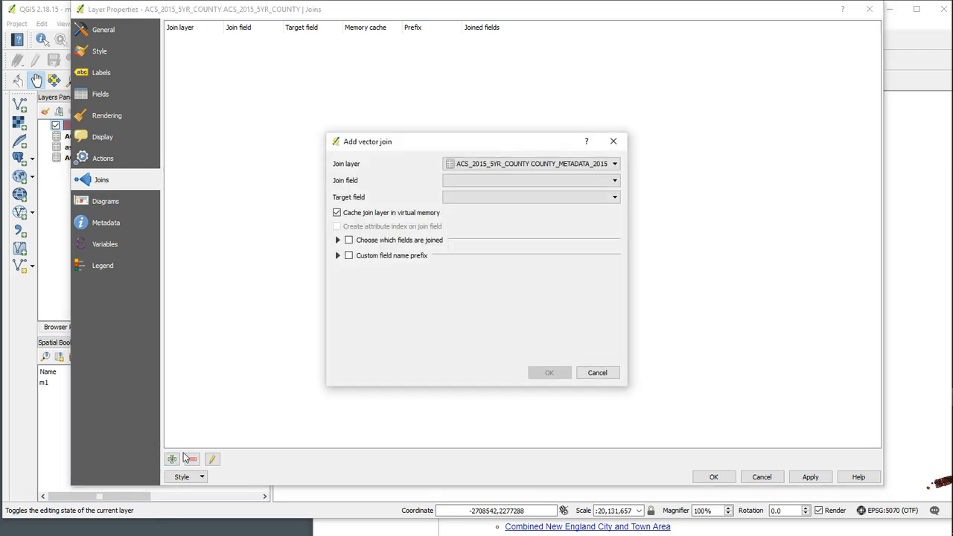
left_click(517, 164)
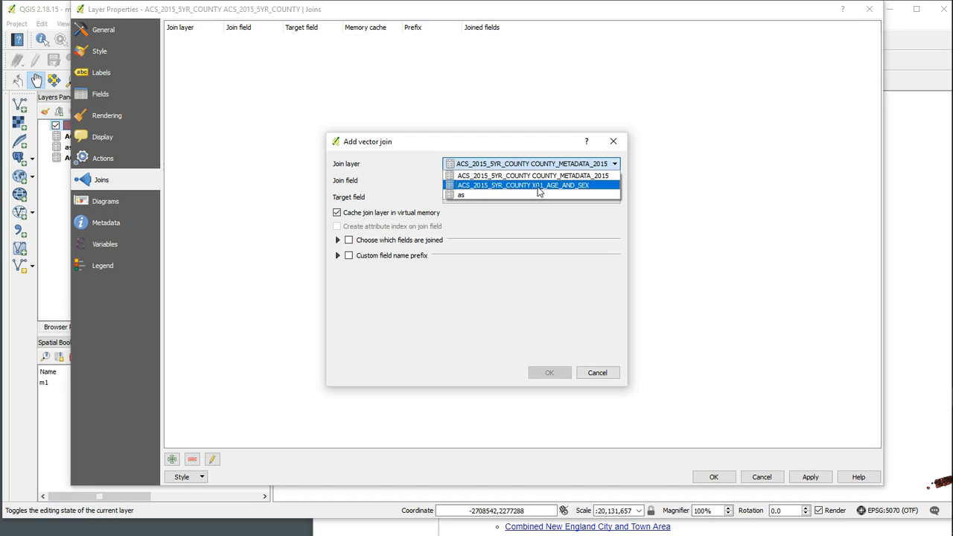
left_click(464, 195)
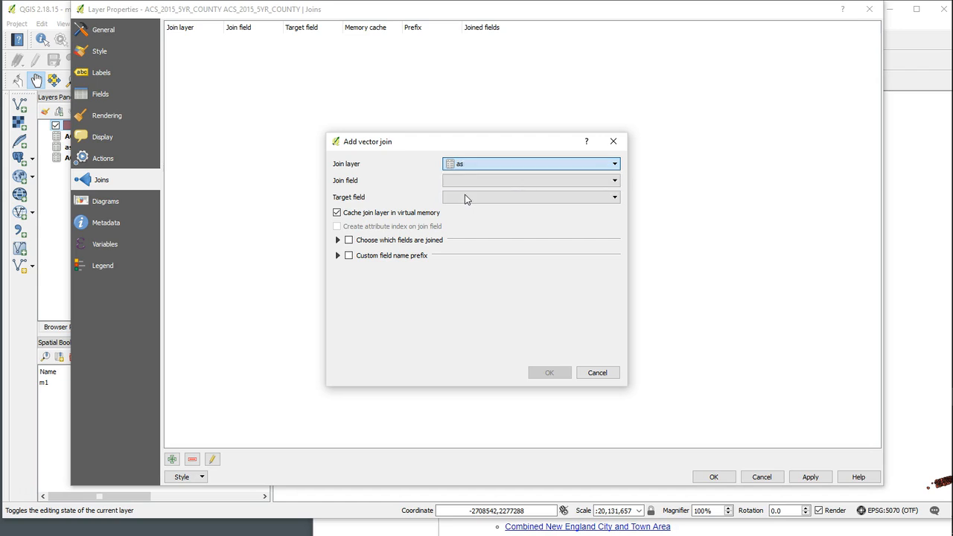
left_click(509, 184)
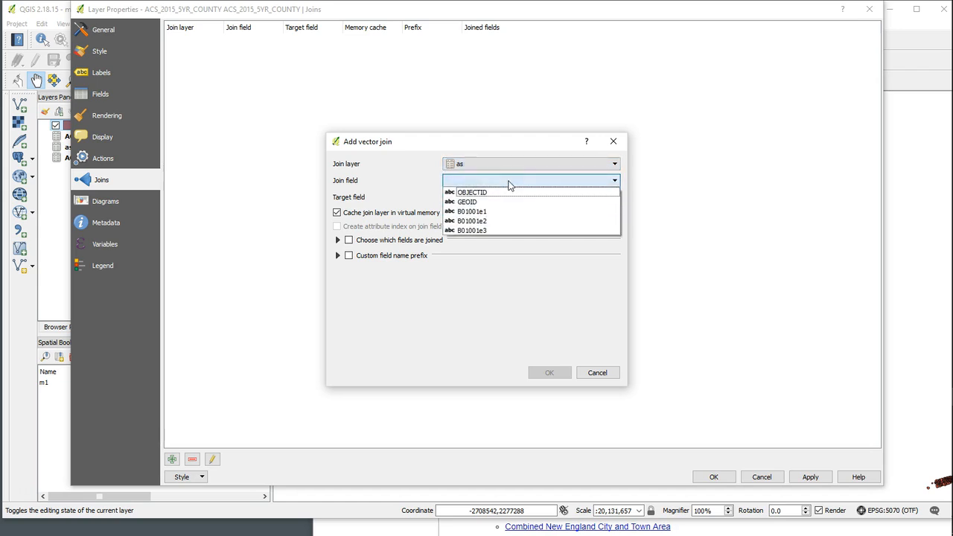
left_click(473, 202)
left_click(489, 198)
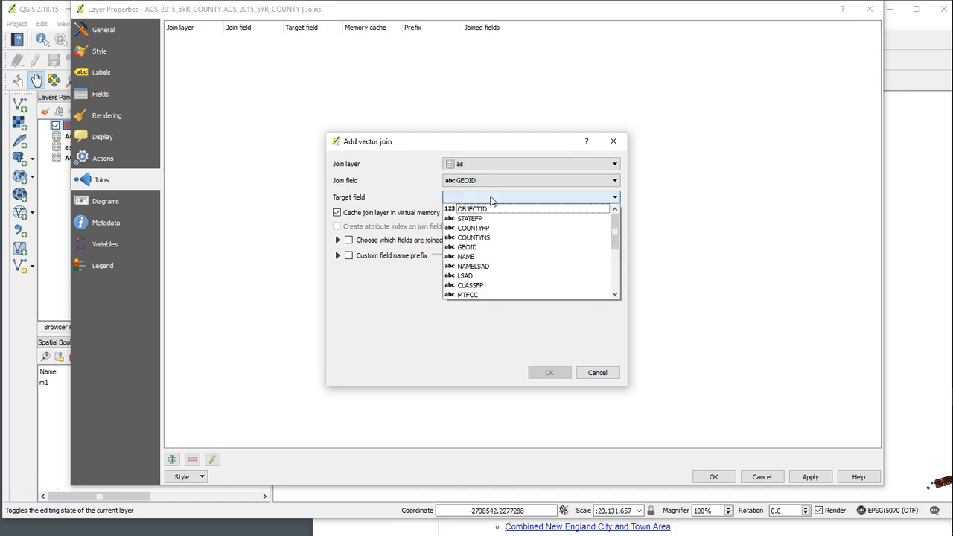
mouse_move(616, 230)
left_mouse_down()
mouse_move(617, 270)
mouse_move(617, 223)
left_mouse_up()
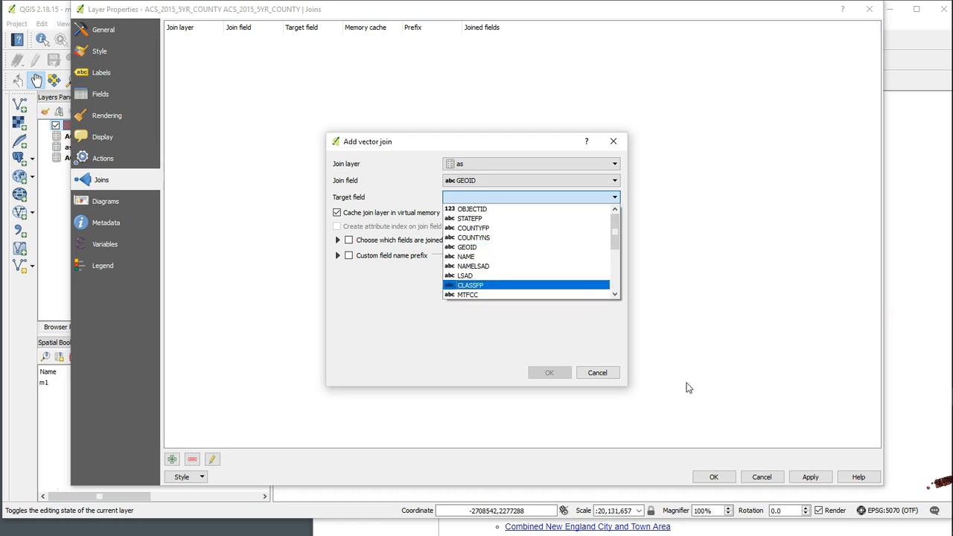
left_click(599, 373)
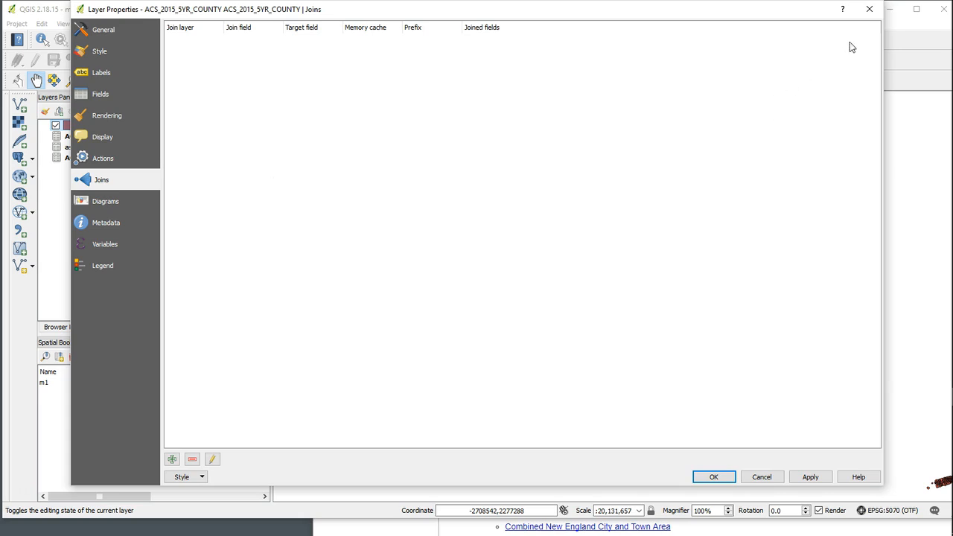
left_click(868, 9)
Step: Compare the GEOID values in the attribute tables of the ACS_2015_5YR_COUNTY polygon layer and the as layer, closing each table
right_click(188, 128)
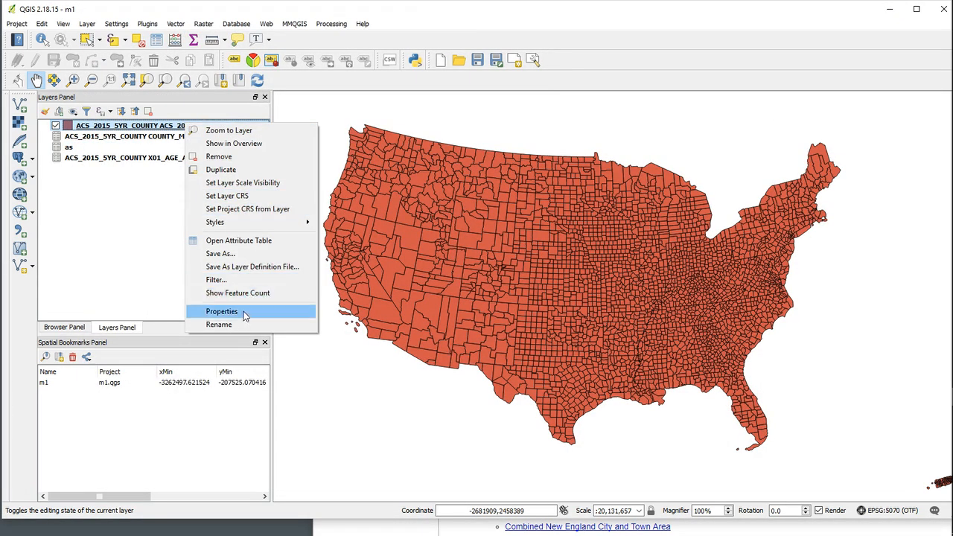
left_click(241, 241)
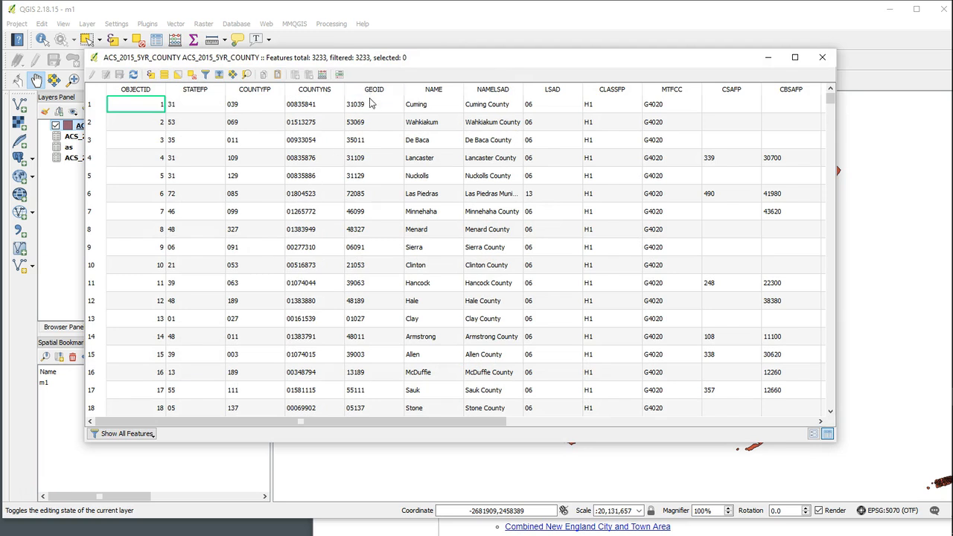
left_click(821, 58)
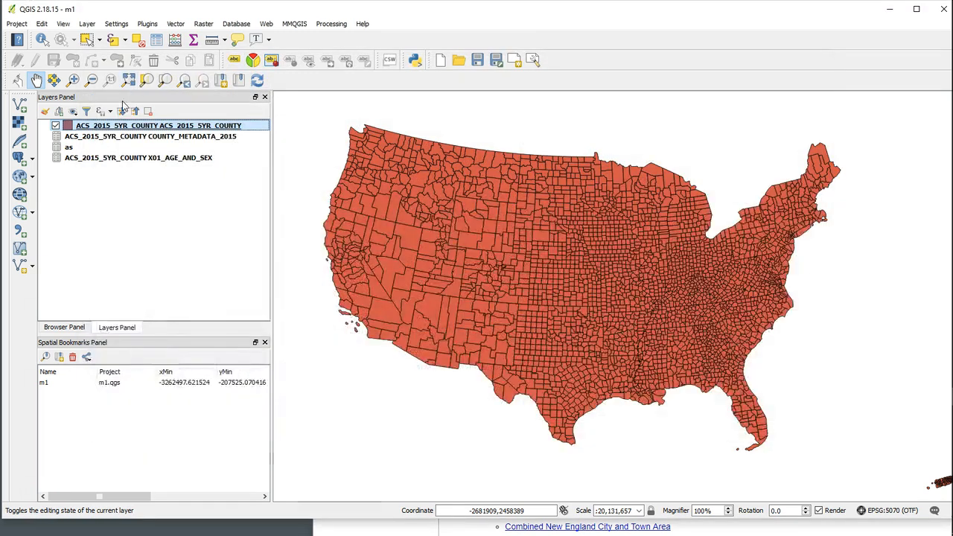
left_click(69, 148)
right_click(64, 146)
left_click(110, 224)
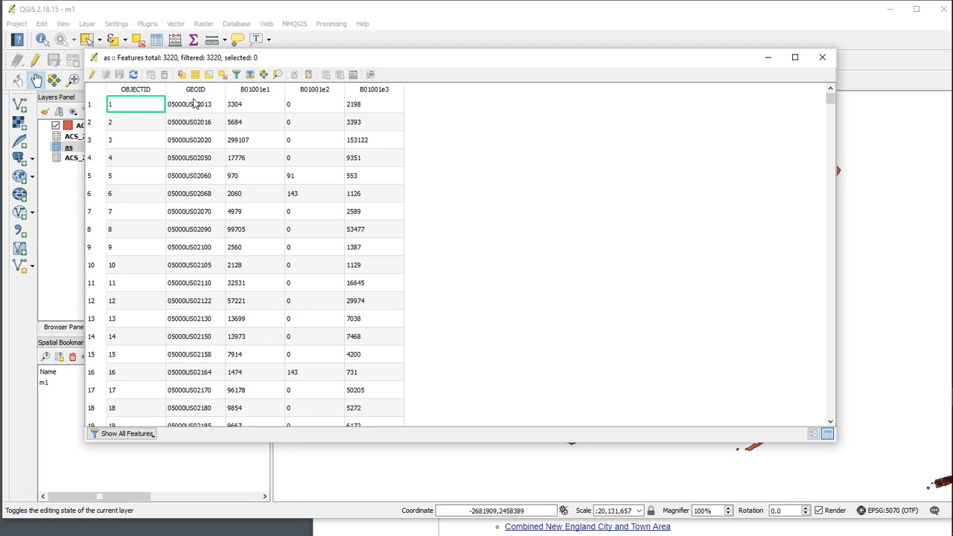
left_click(821, 57)
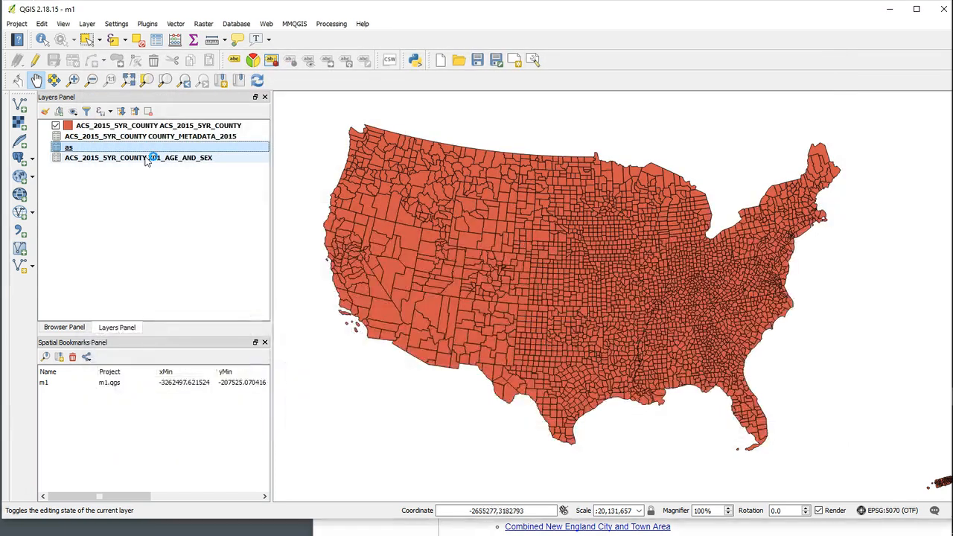
Step: Inspect the GEOID and GEOID_Data columns in the ACS_2015_5YR_COUNTY polygon layer's attribute table, and close it
left_click(164, 126)
right_click(164, 125)
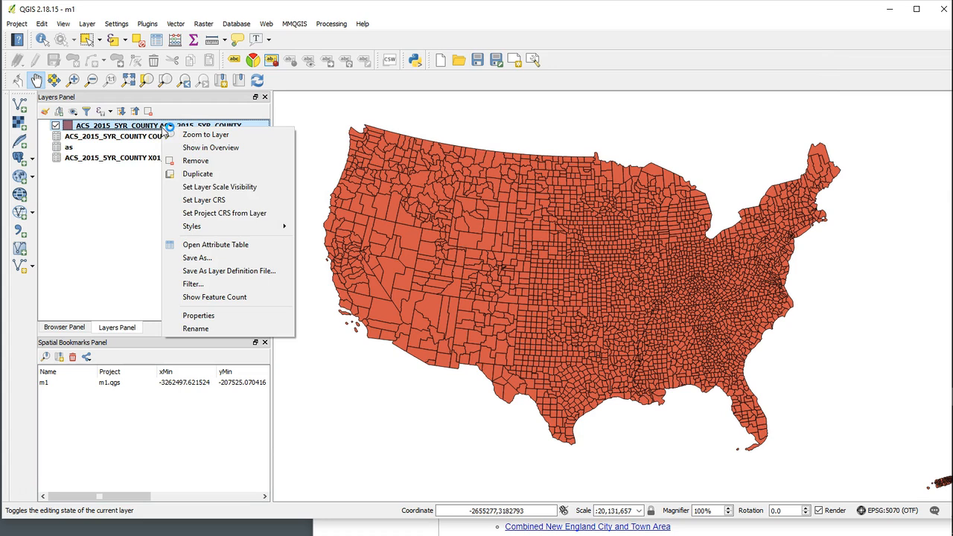
left_click(212, 246)
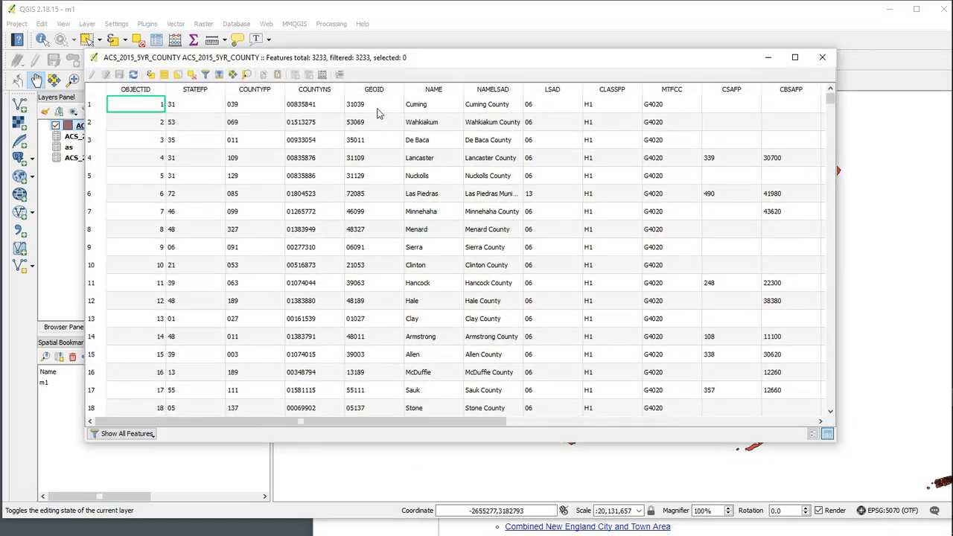
left_click_drag(355, 425, 765, 424)
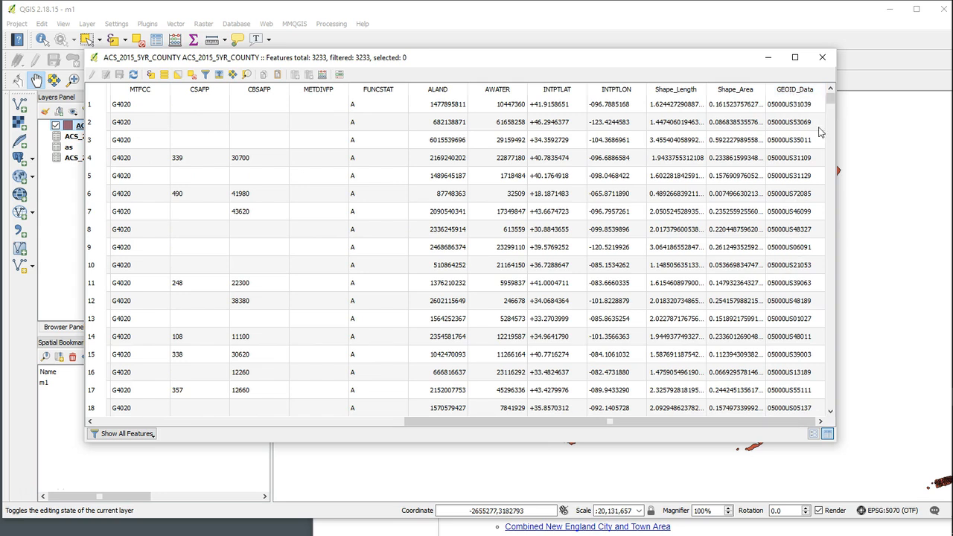
left_click(823, 61)
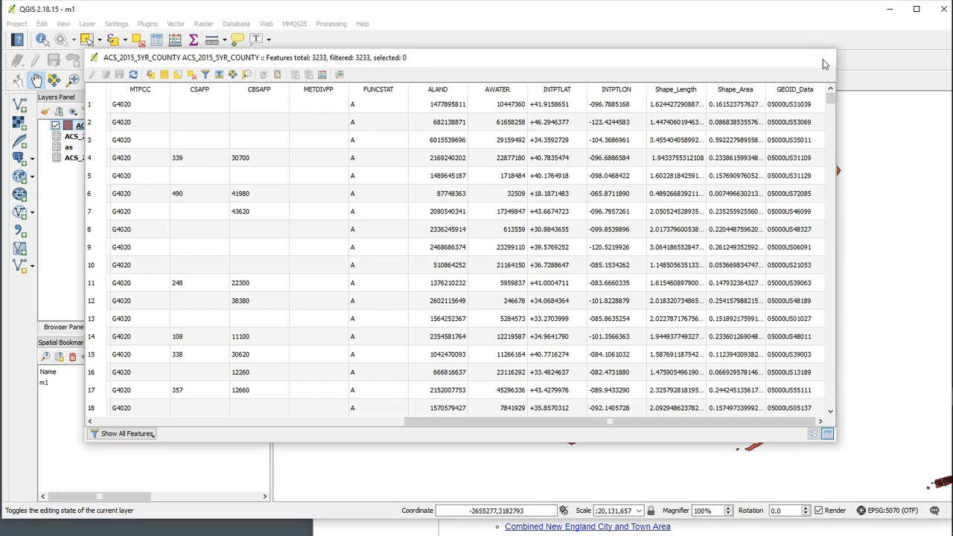
Step: Join the as layer to the ACS_2015_5YR_COUNTY polygon layer, with join field GEOID and target field GEOID_Data, and apply it
right_click(153, 126)
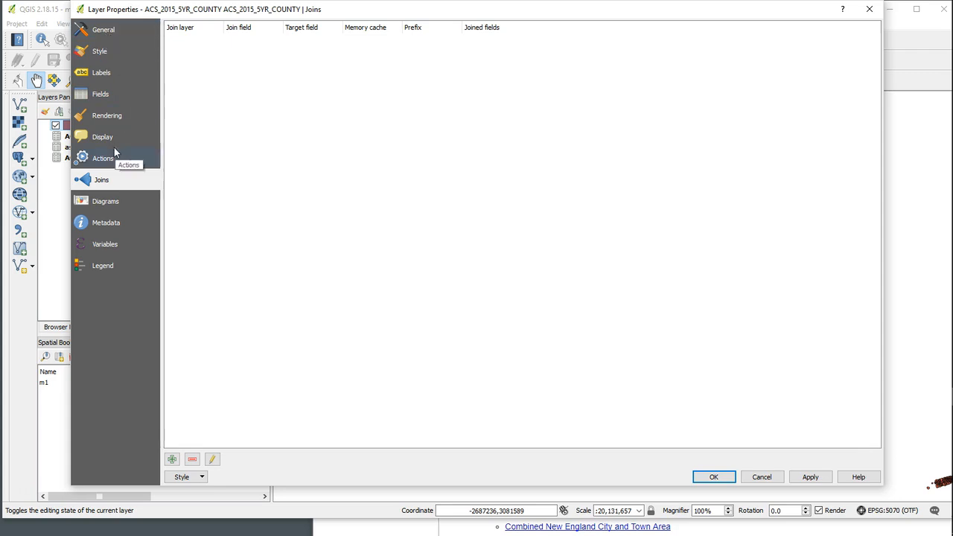
left_click(171, 459)
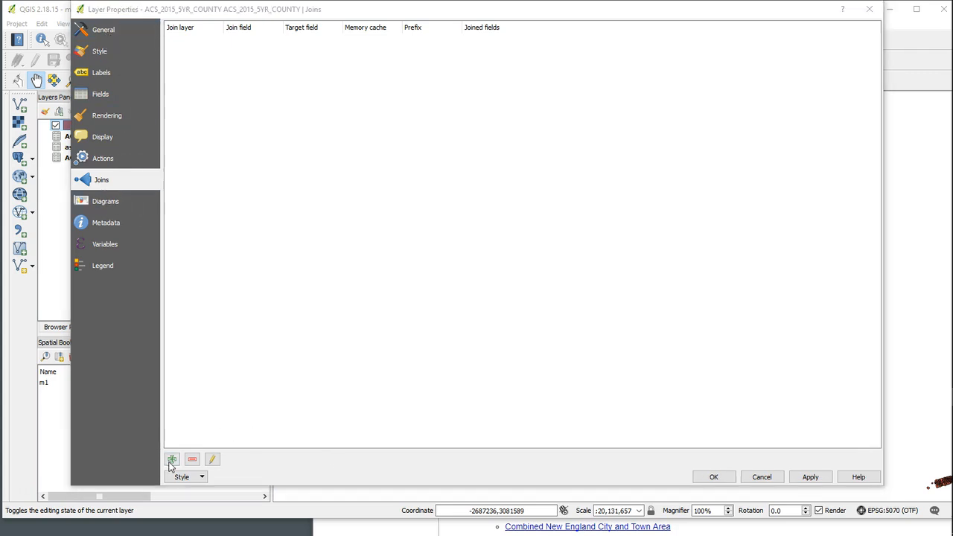
left_click(560, 164)
left_click(466, 195)
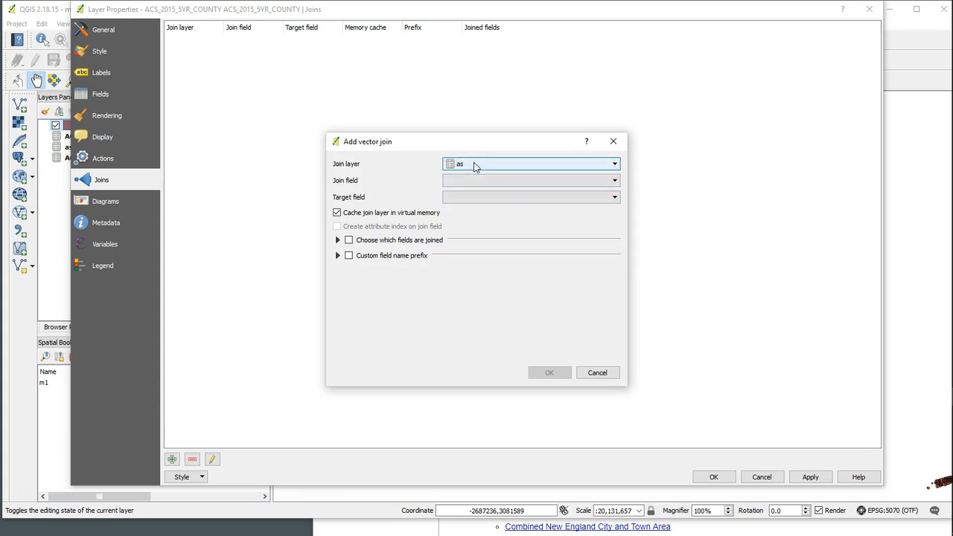
left_click(502, 180)
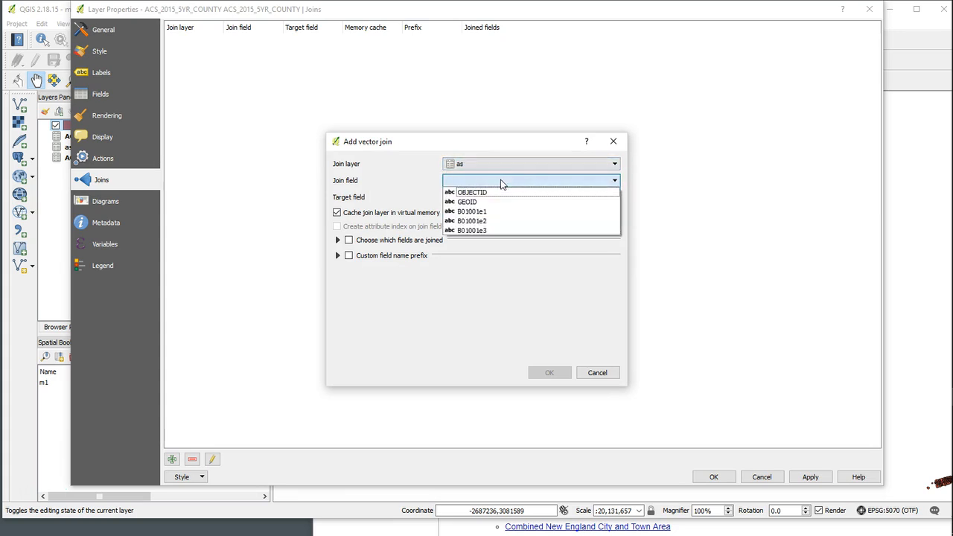
left_click(466, 202)
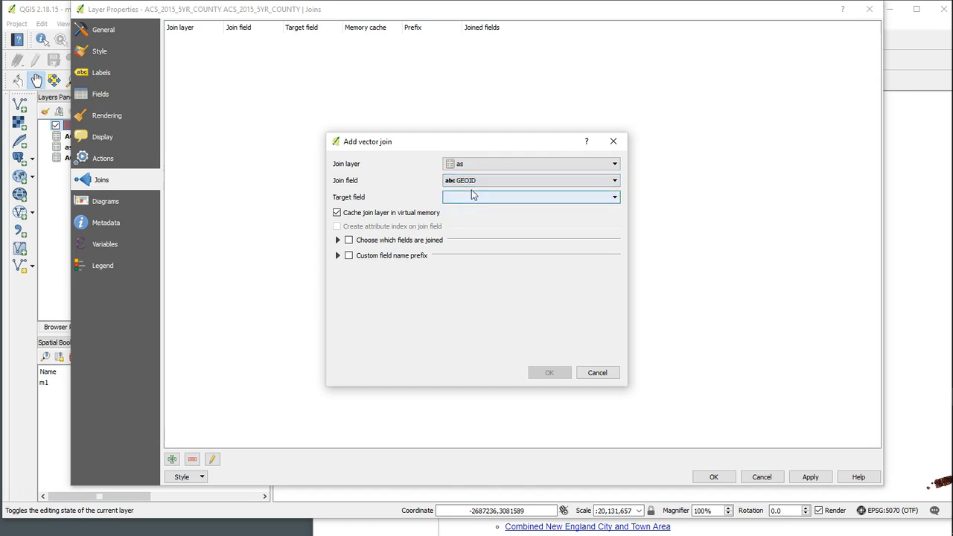
left_click(478, 197)
left_click_drag(617, 236, 626, 292)
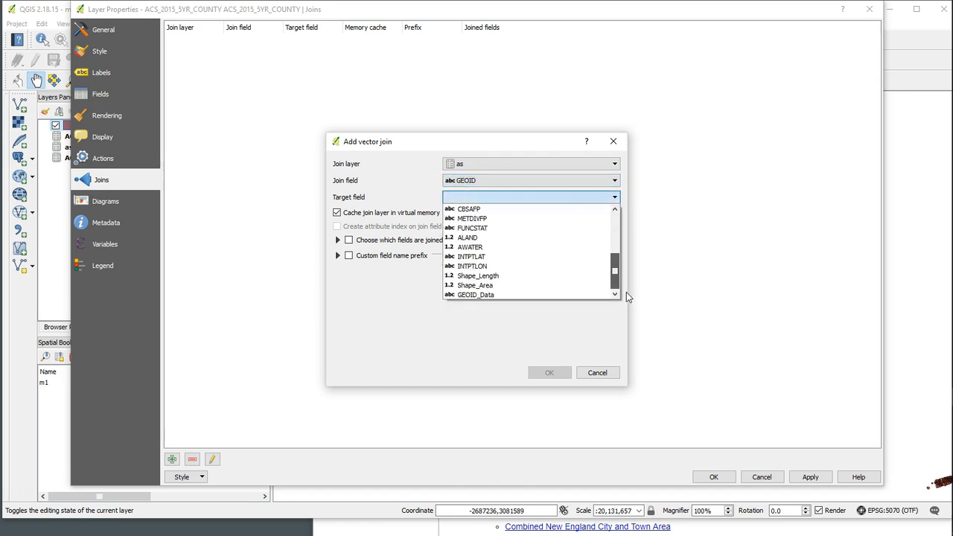
left_click(468, 296)
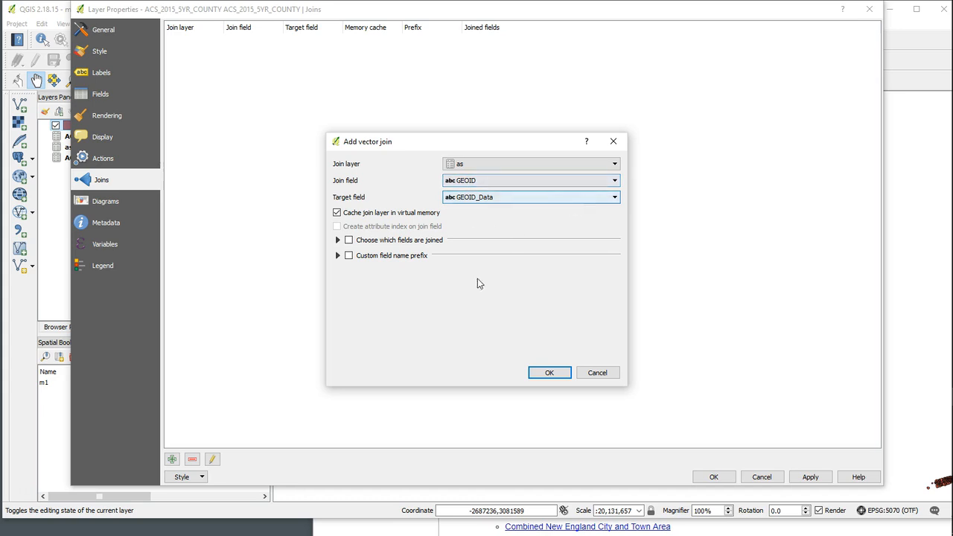
left_click(555, 374)
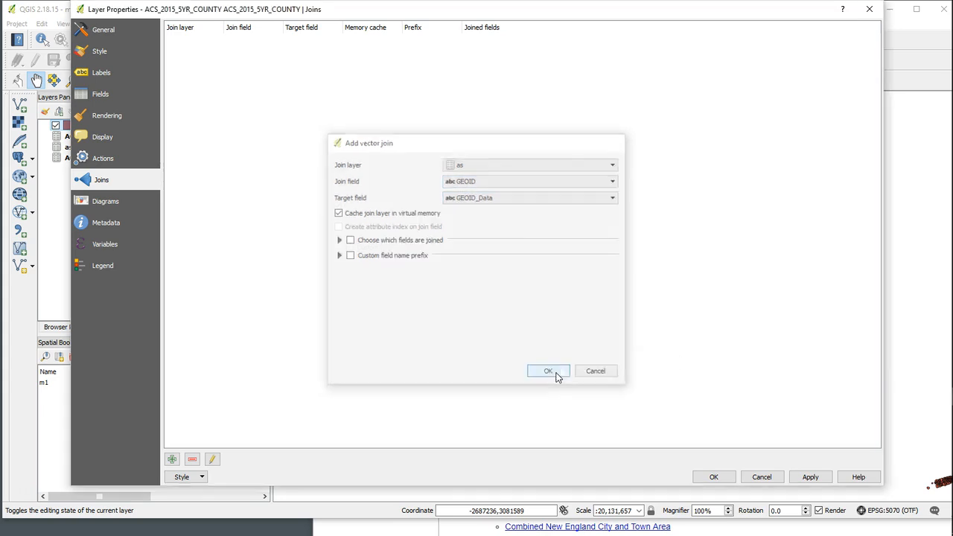
left_click(821, 477)
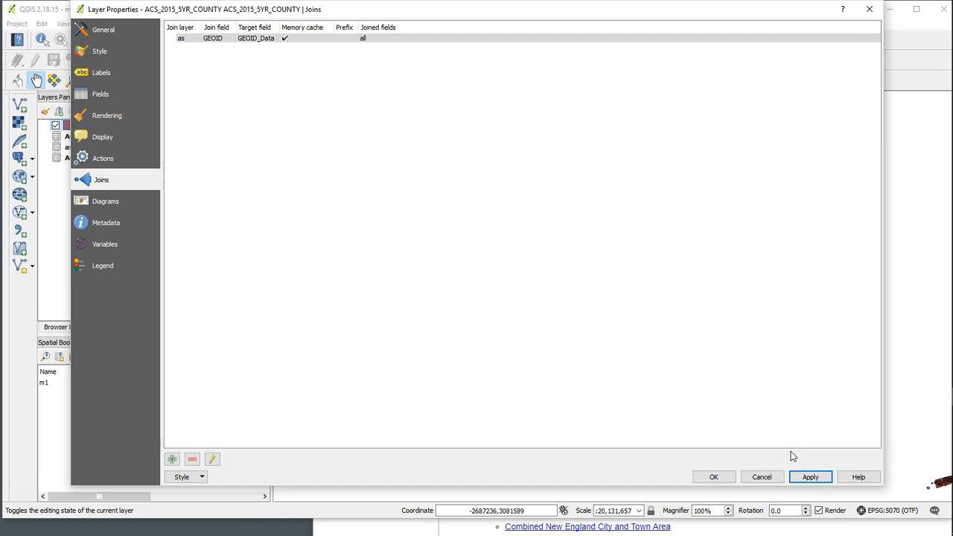
left_click(715, 477)
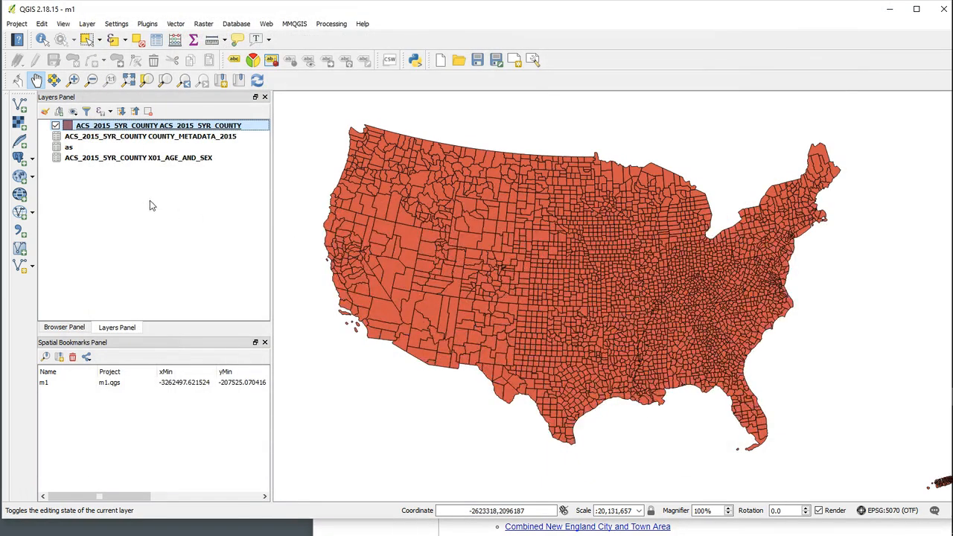
Step: Check the ACS_2015_5YR_COUNTY polygon layer's attribute table for the joined fields, and close it
right_click(122, 128)
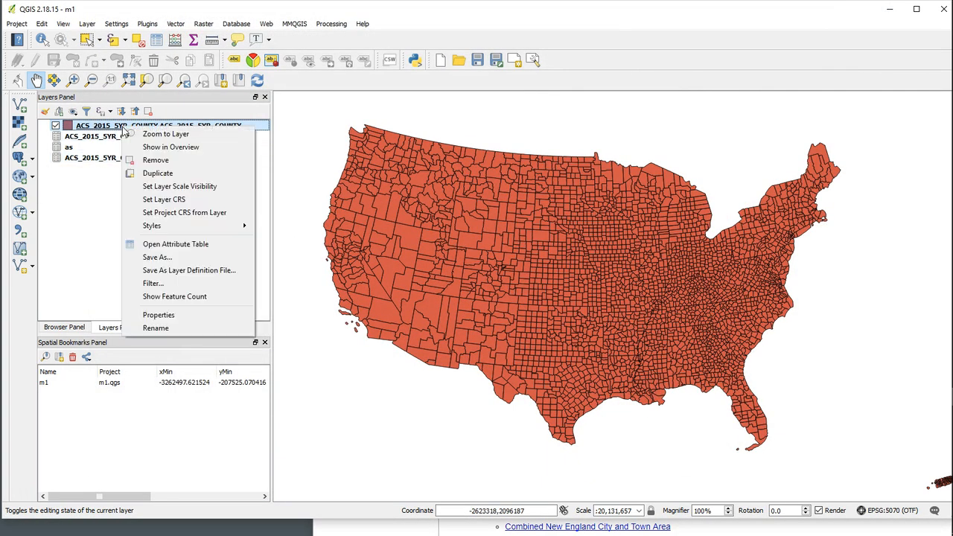
left_click(179, 246)
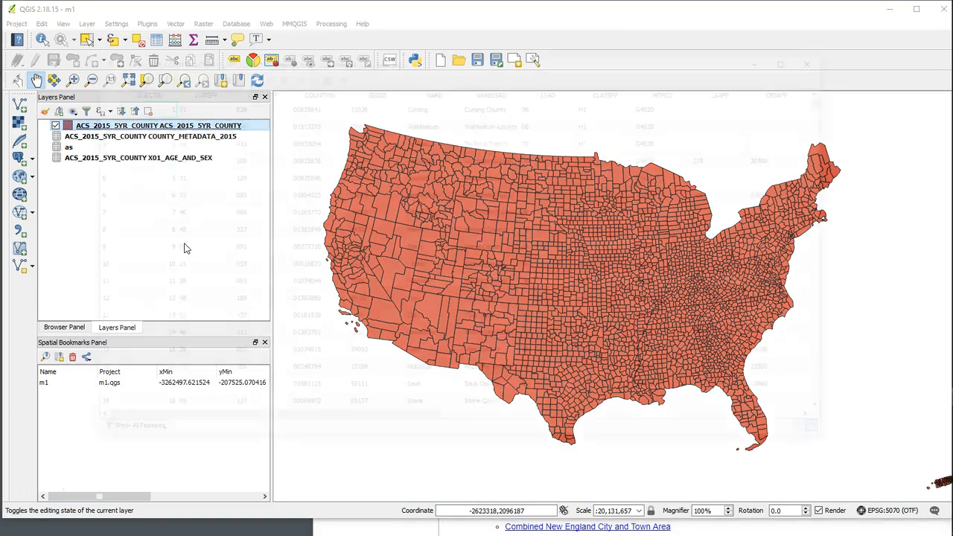
left_click_drag(252, 422, 188, 378)
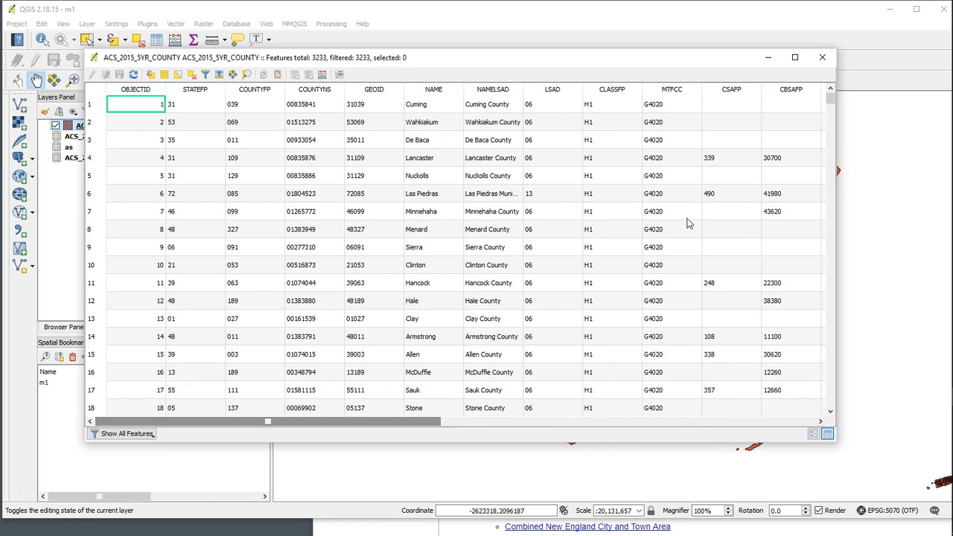
left_click(822, 57)
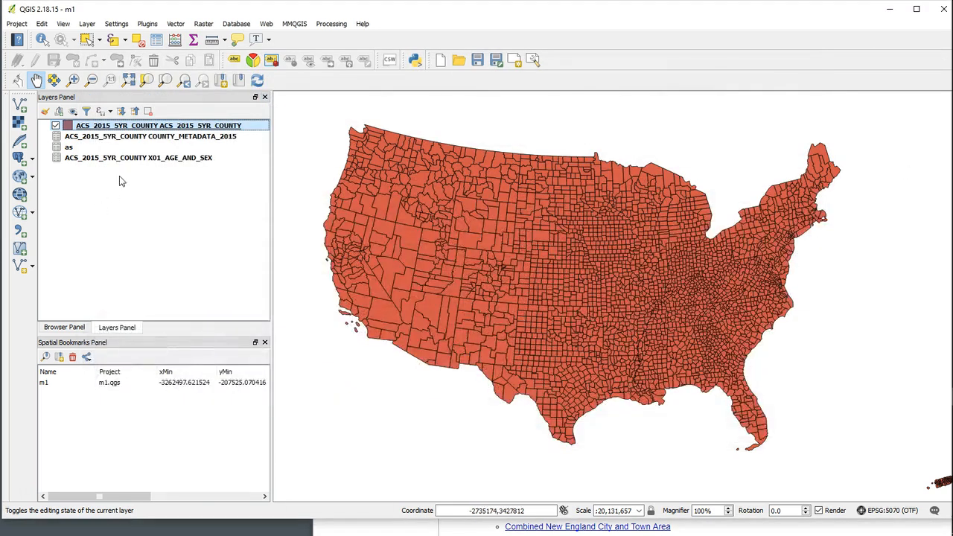
Step: Start exporting the joined ACS_2015_5YR_COUNTY polygon layer with the format set to ESRI Shapefile
right_click(138, 127)
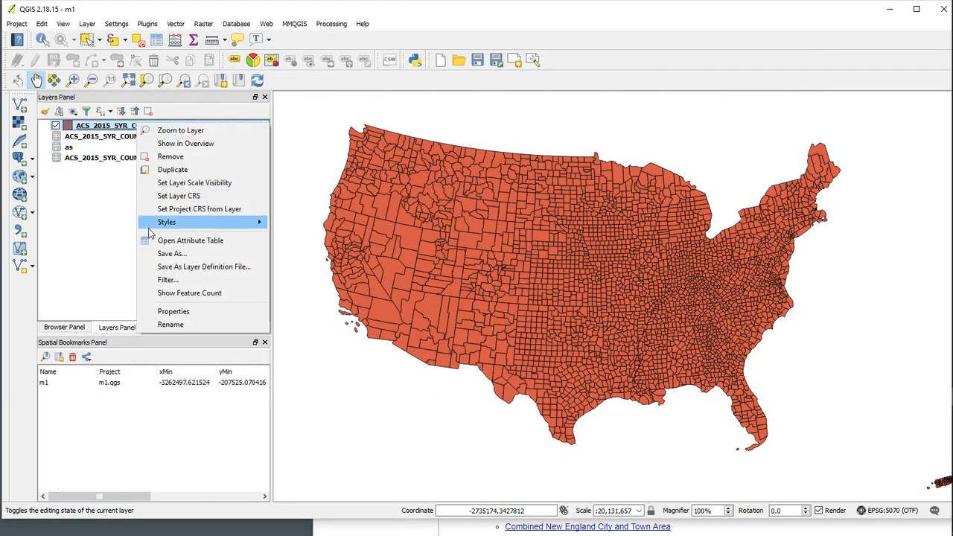
left_click(173, 257)
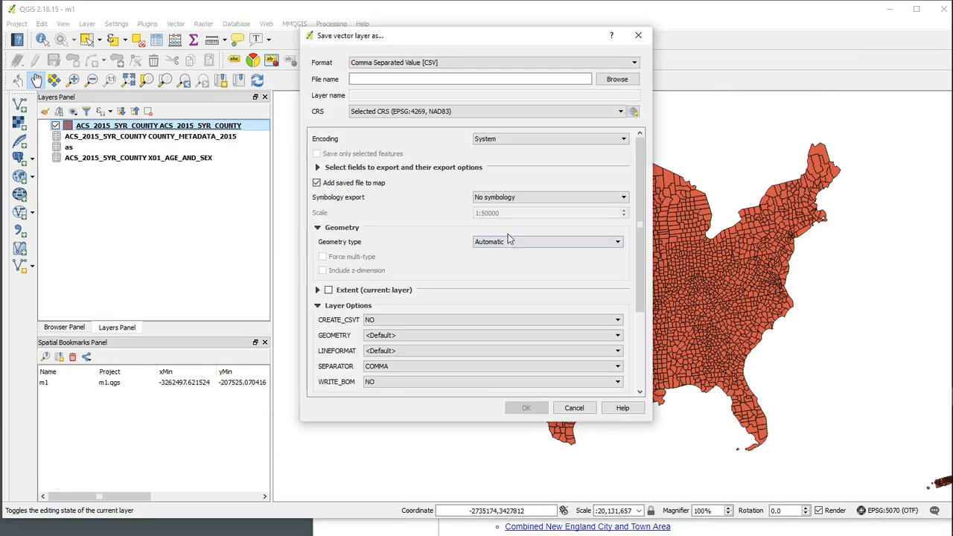
left_click(546, 66)
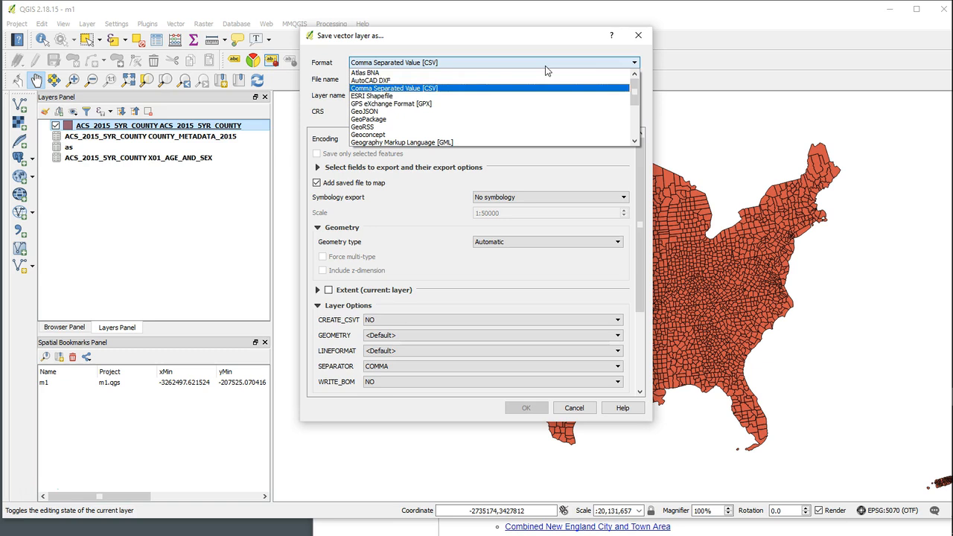
left_click(398, 96)
Step: Export the layer as m1_as.shp into the exports folder of census_mapping on the desktop, adding the saved file to the map
left_click(609, 81)
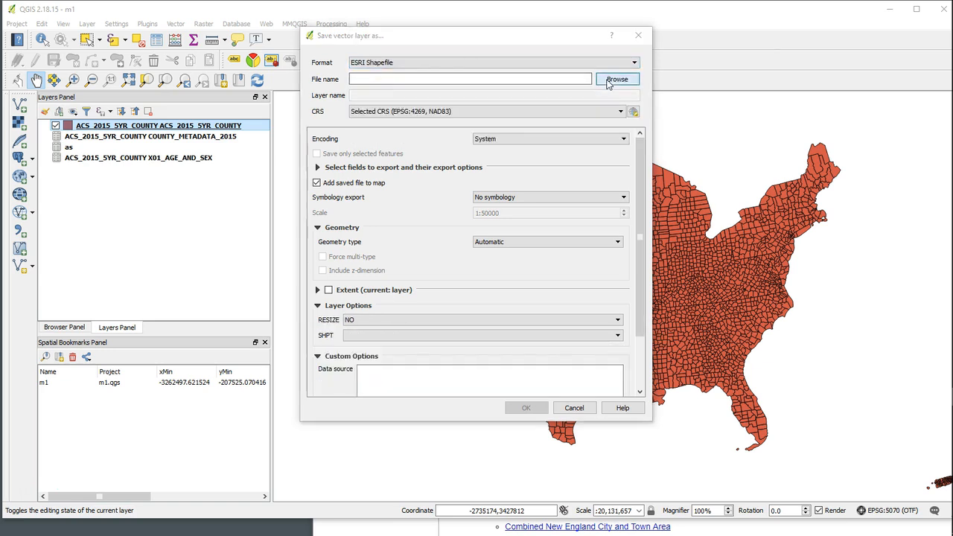
left_click(350, 145)
double_click(498, 128)
double_click(484, 141)
left_click(575, 270)
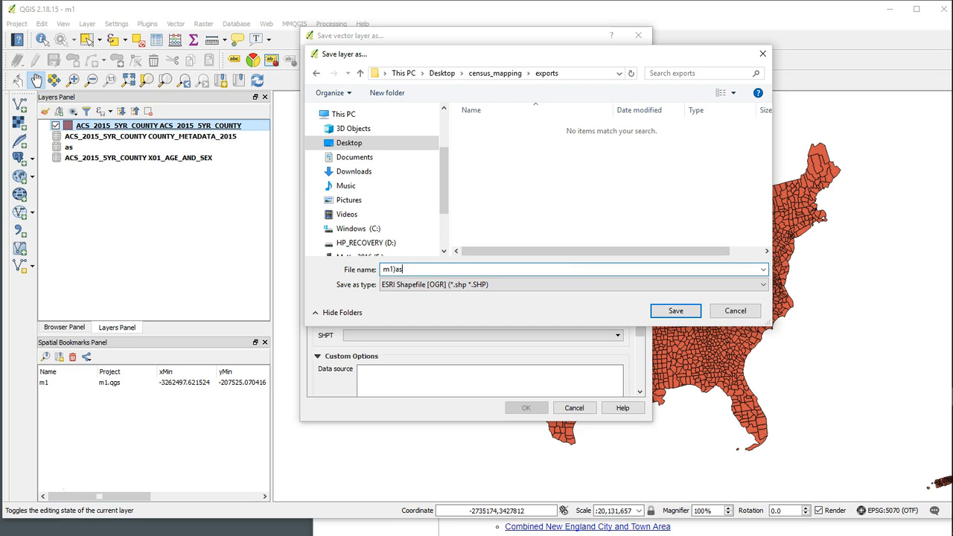
key("BackSpace")
key("BackSpace")
left_click(675, 311)
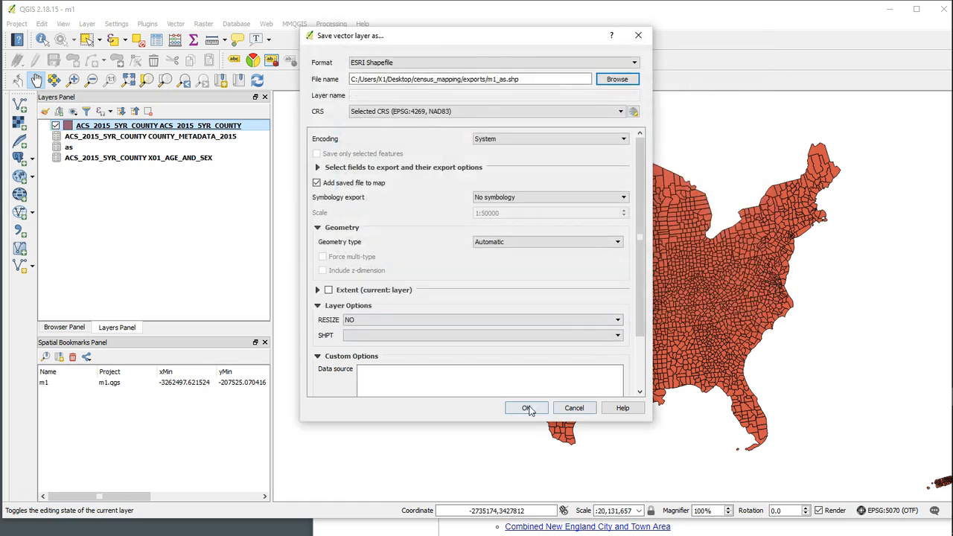
left_click(526, 408)
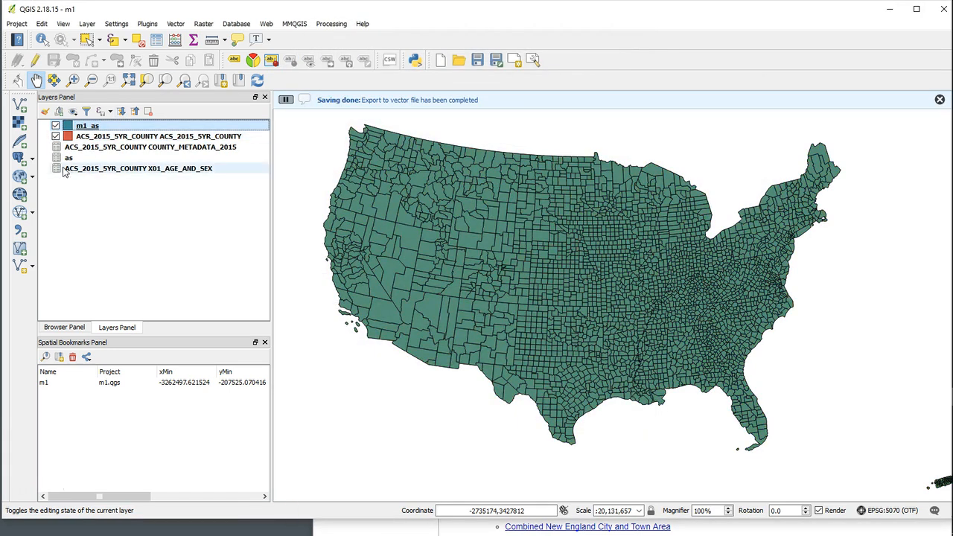
Step: Remove the original ACS_2015_5YR_COUNTY polygon layer and the X01_AGE_AND_SEX table from the project
right_click(112, 137)
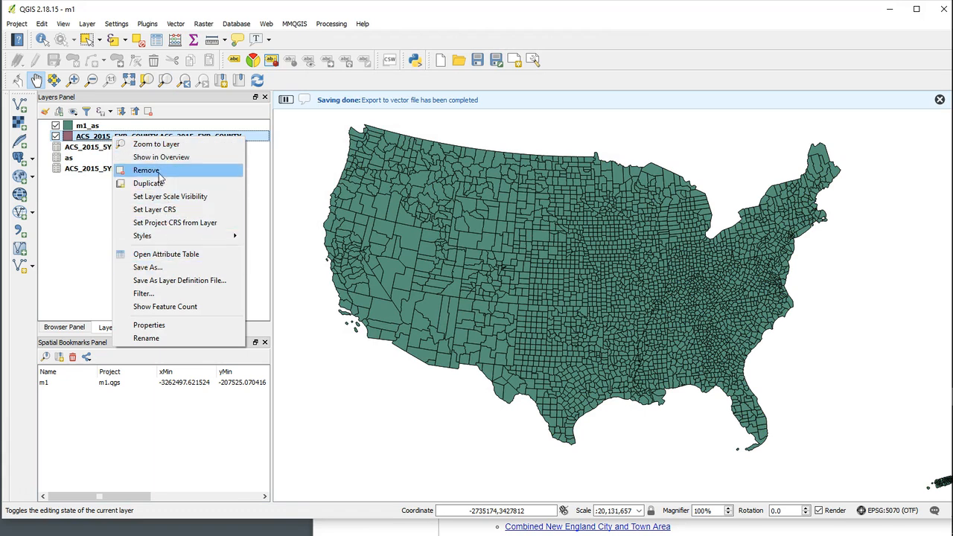
left_click(159, 171)
left_click(453, 279)
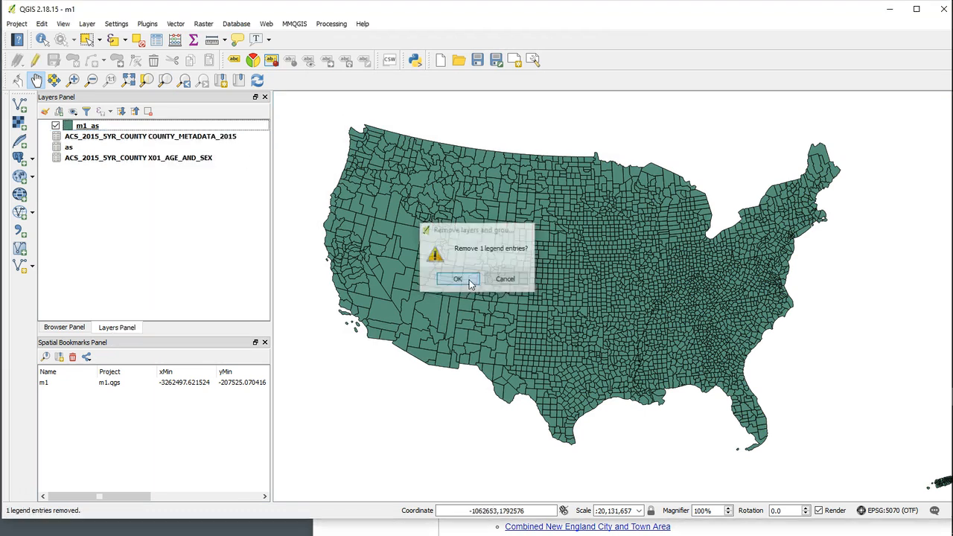
left_click(115, 159)
right_click(116, 158)
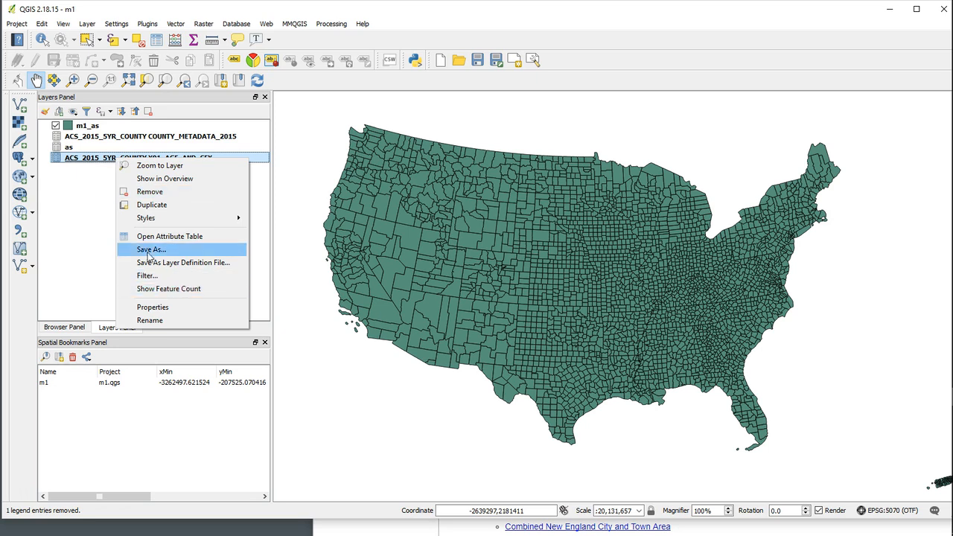
left_click(154, 192)
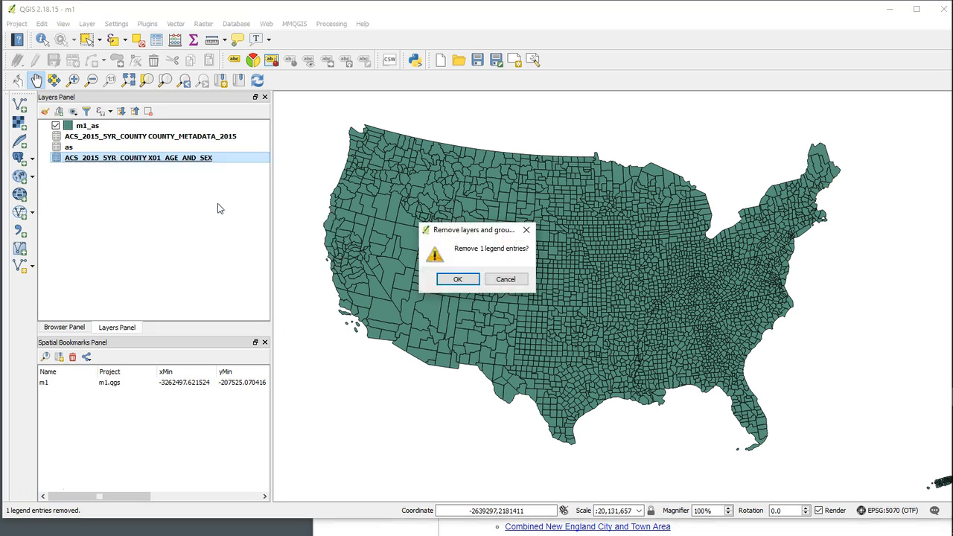
left_click(451, 281)
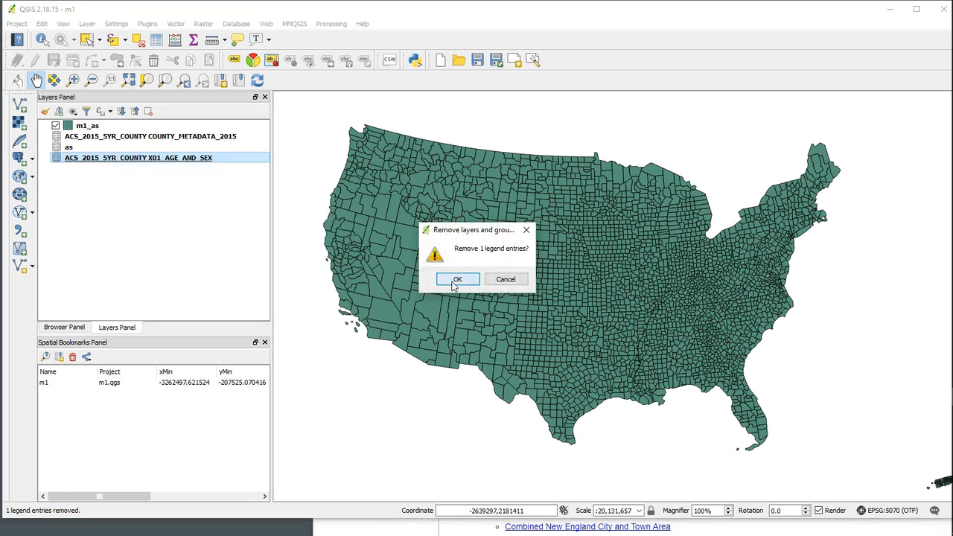
Step: Open the field properties of the m1_as layer and examine the names and types of its joined fields
left_click(68, 149)
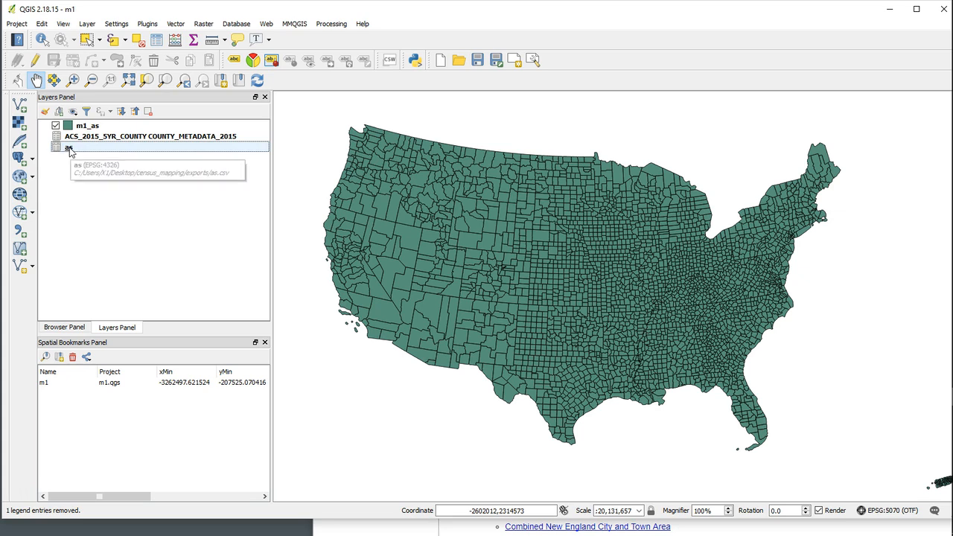
right_click(87, 126)
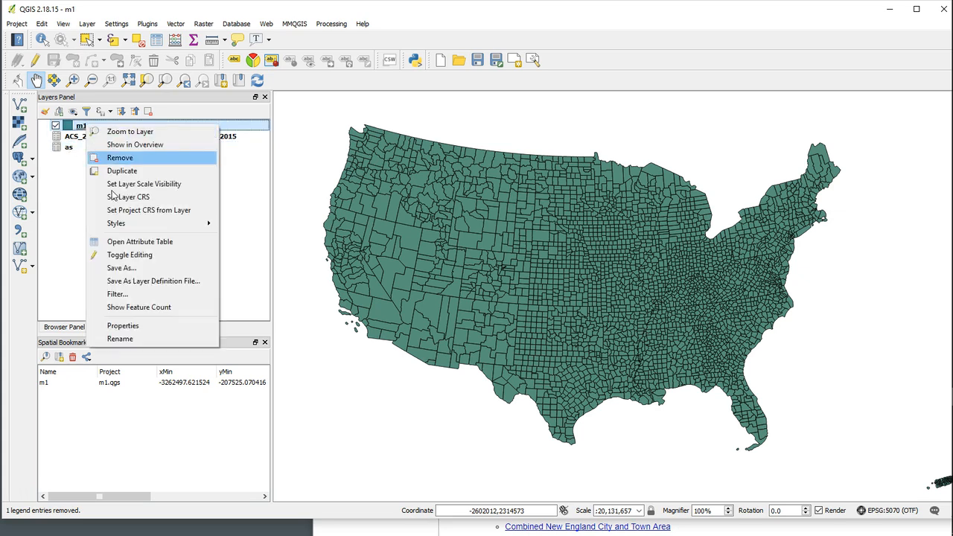
left_click(146, 329)
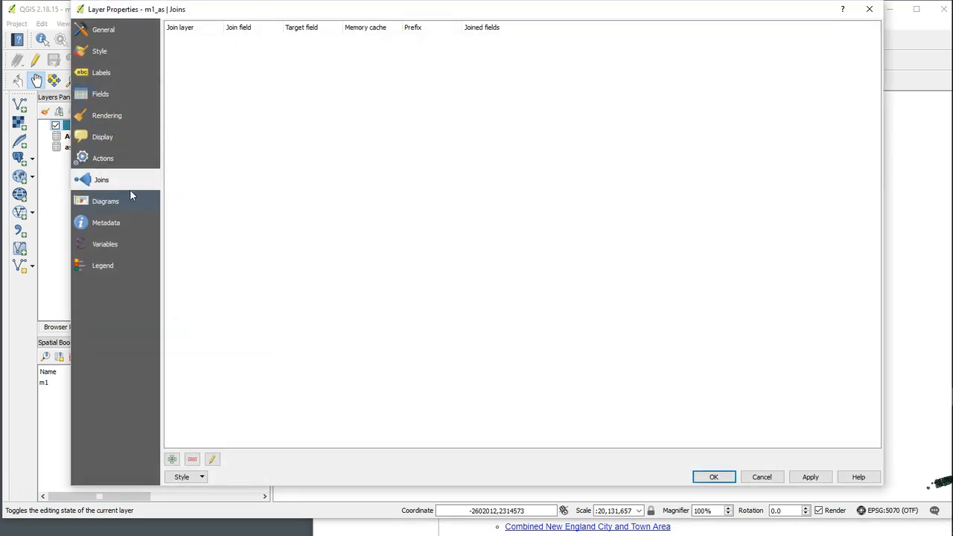
left_click(102, 95)
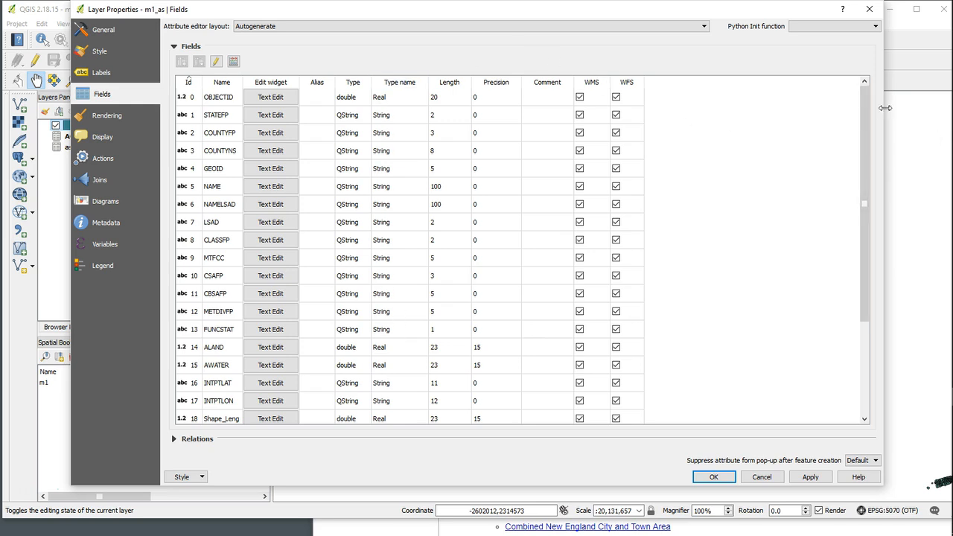
left_click_drag(867, 114, 861, 261)
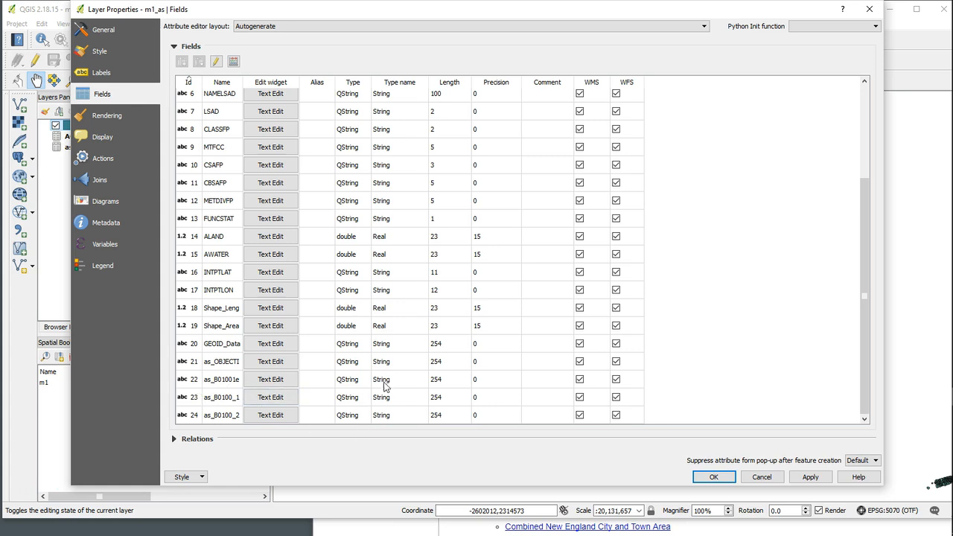
Step: Check which fields of the m1_as layer the Graduated style offers as its column
left_click(869, 9)
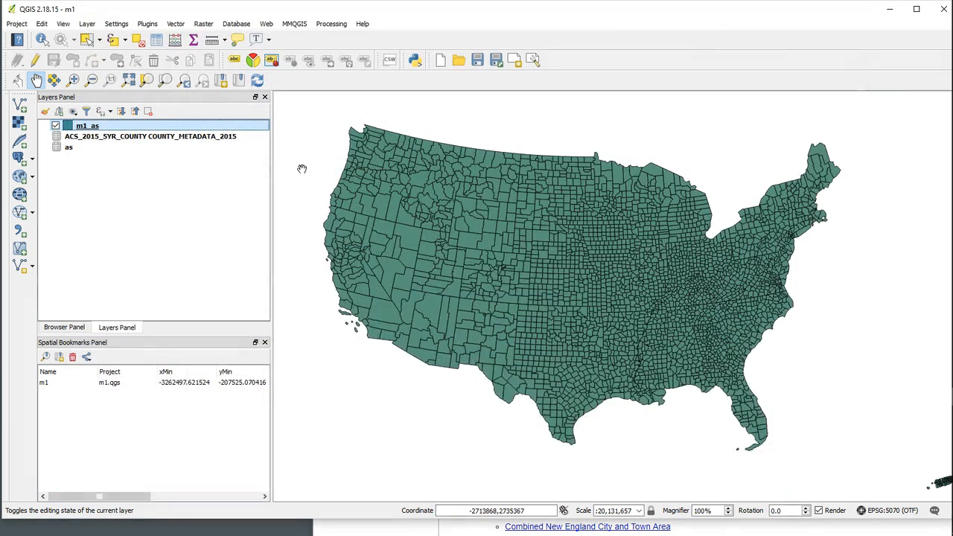
left_click(174, 142)
right_click(173, 141)
left_click(89, 126)
right_click(90, 125)
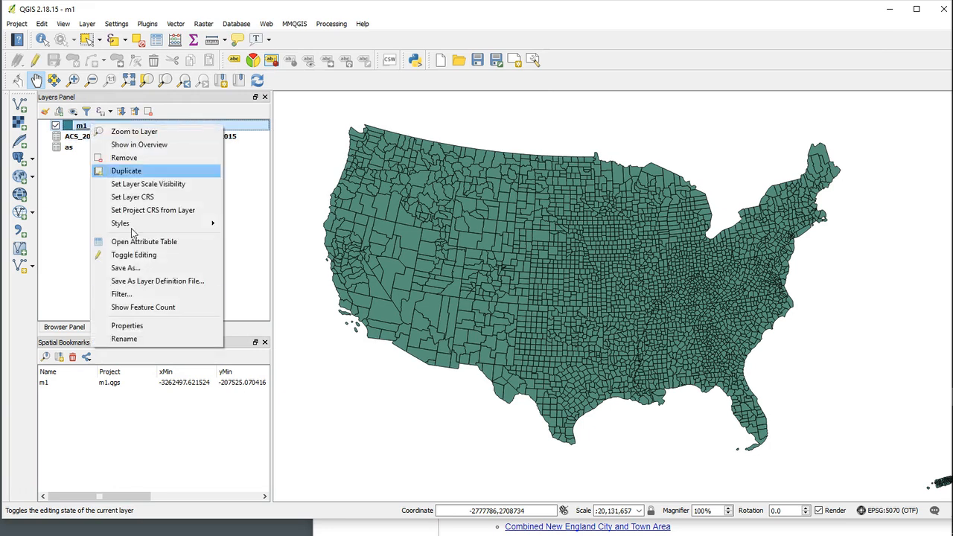
left_click(128, 326)
left_click(100, 51)
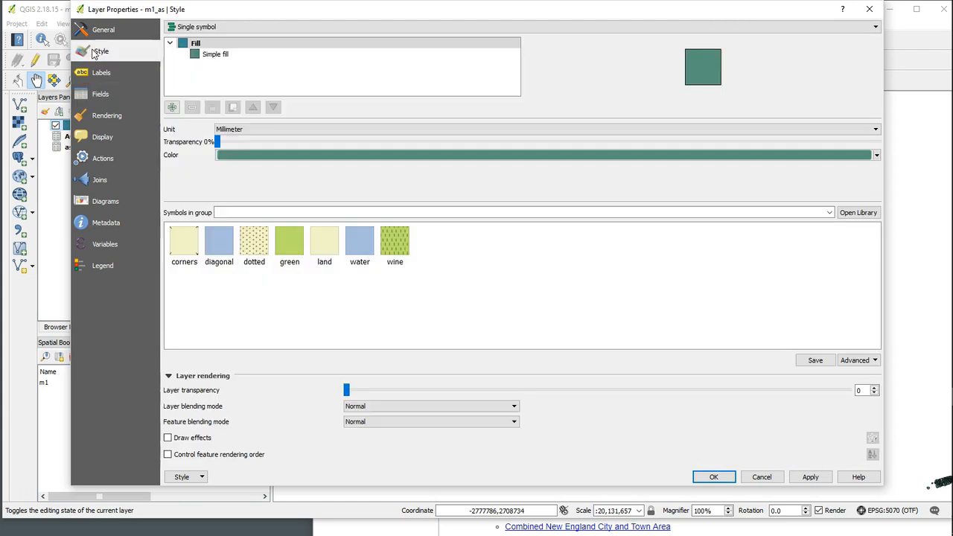
left_click(273, 27)
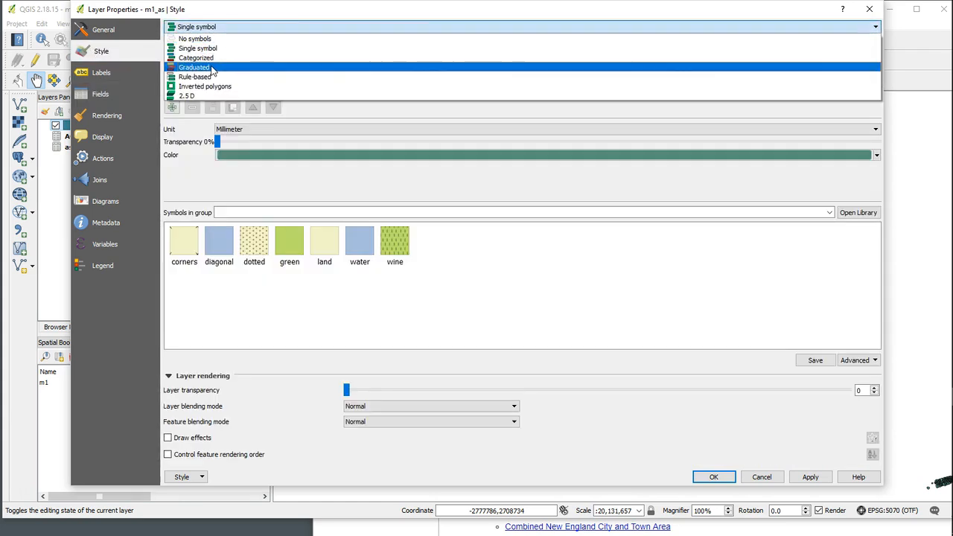
left_click(212, 68)
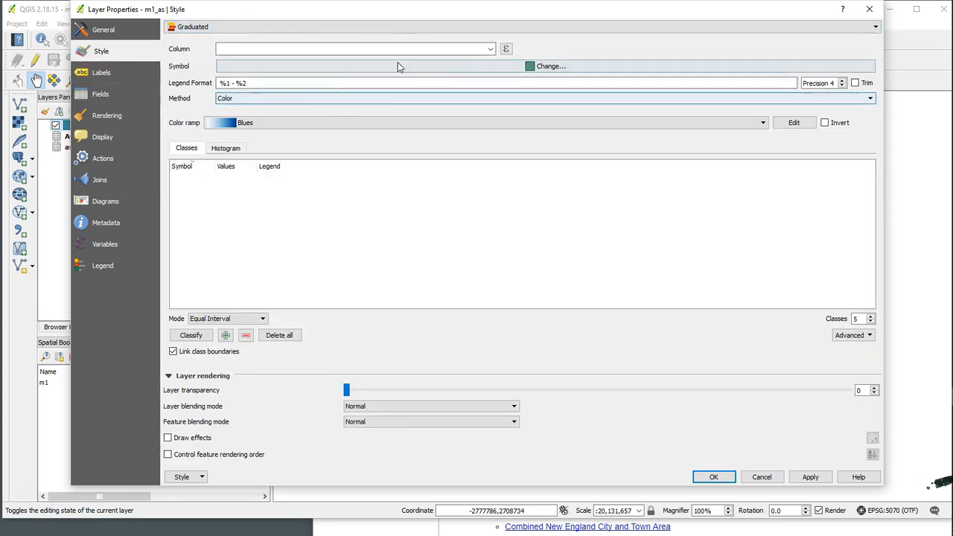
left_click(491, 49)
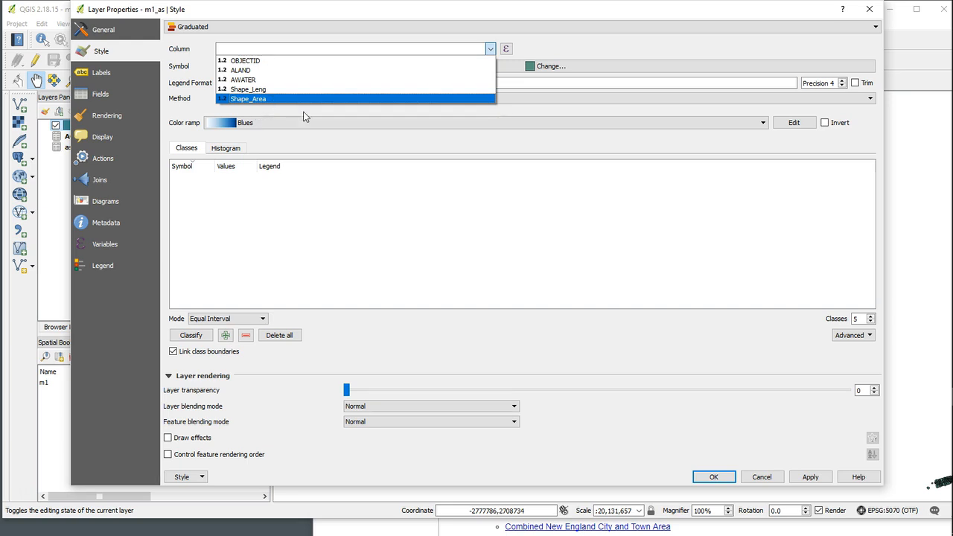
left_click(766, 481)
left_click(767, 480)
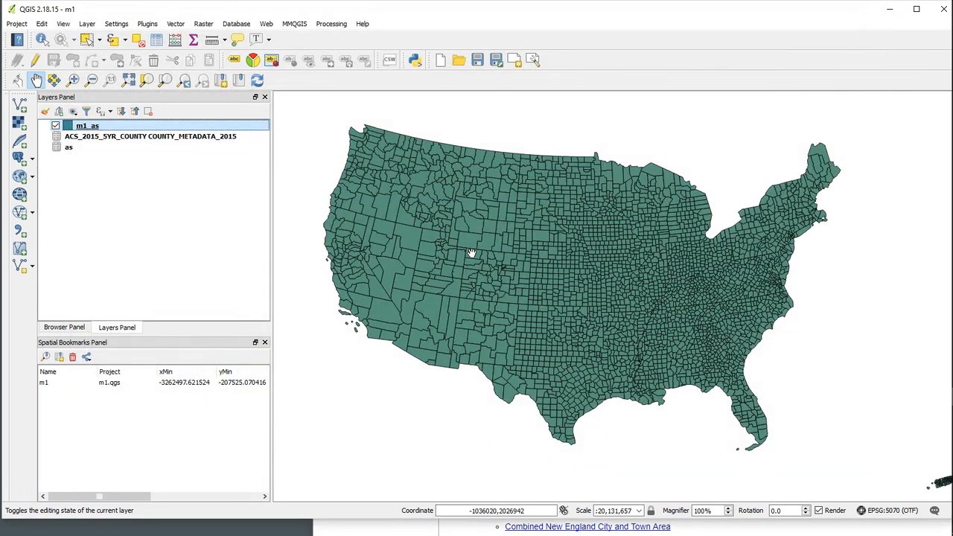
Step: Reopen the field properties of the m1_as layer and locate the joined as_ fields at the end of the list
left_click_drag(472, 255, 476, 240)
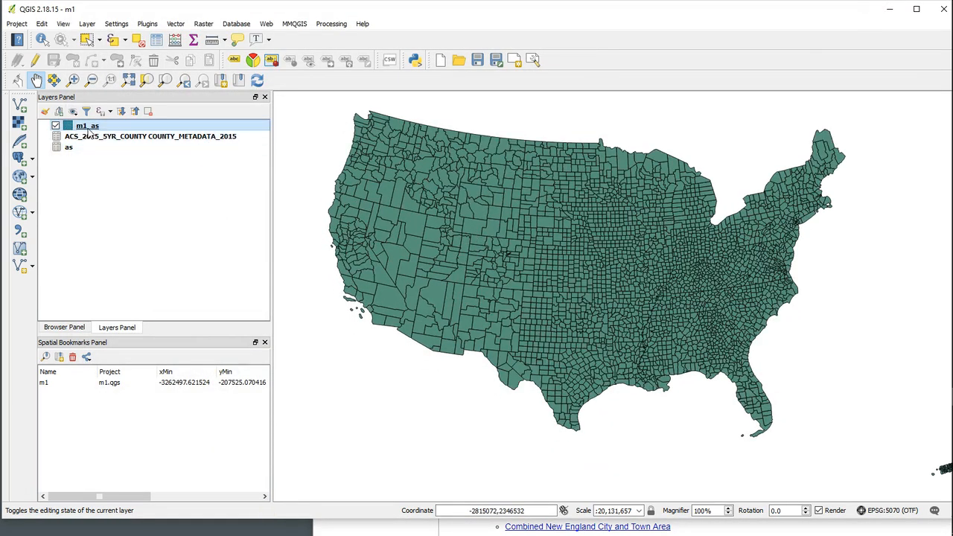
right_click(88, 126)
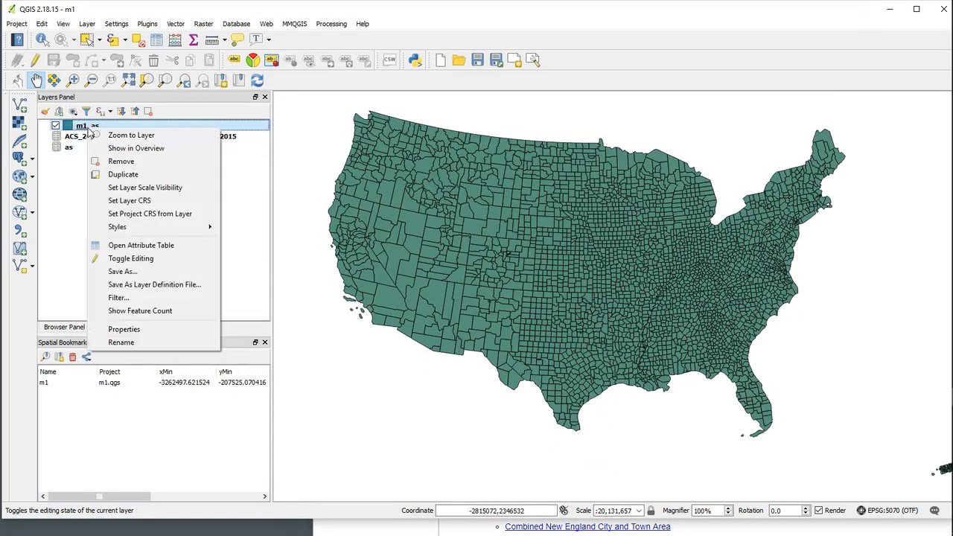
left_click(171, 332)
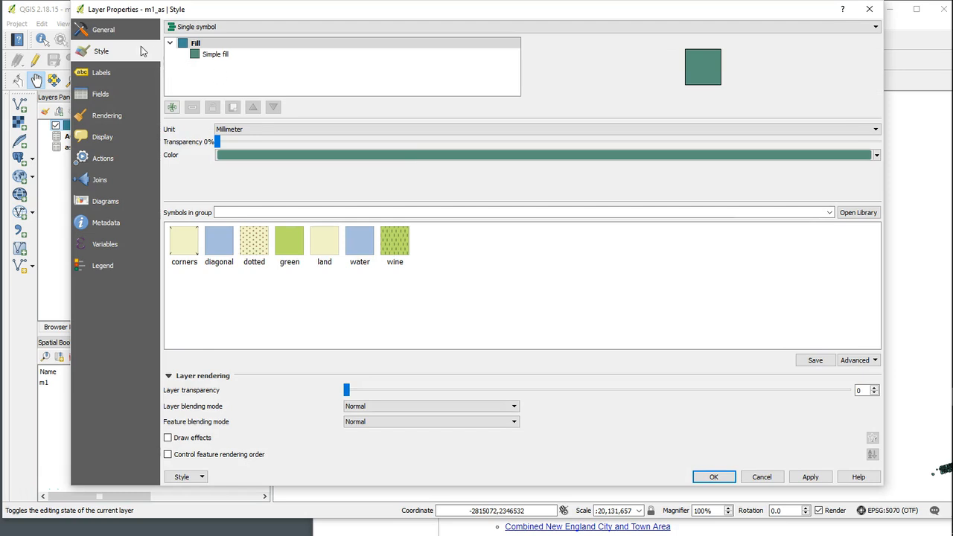
left_click(105, 98)
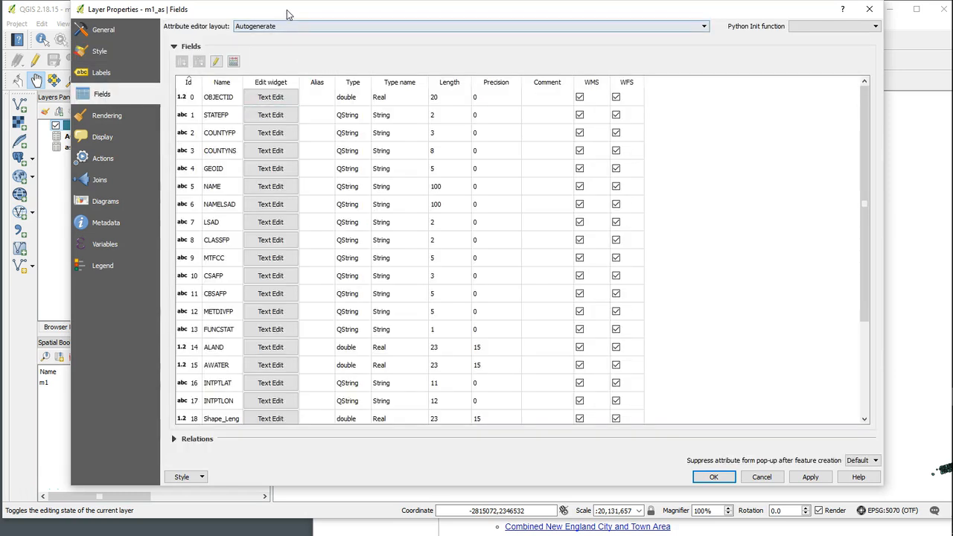
left_click_drag(287, 10, 279, 11)
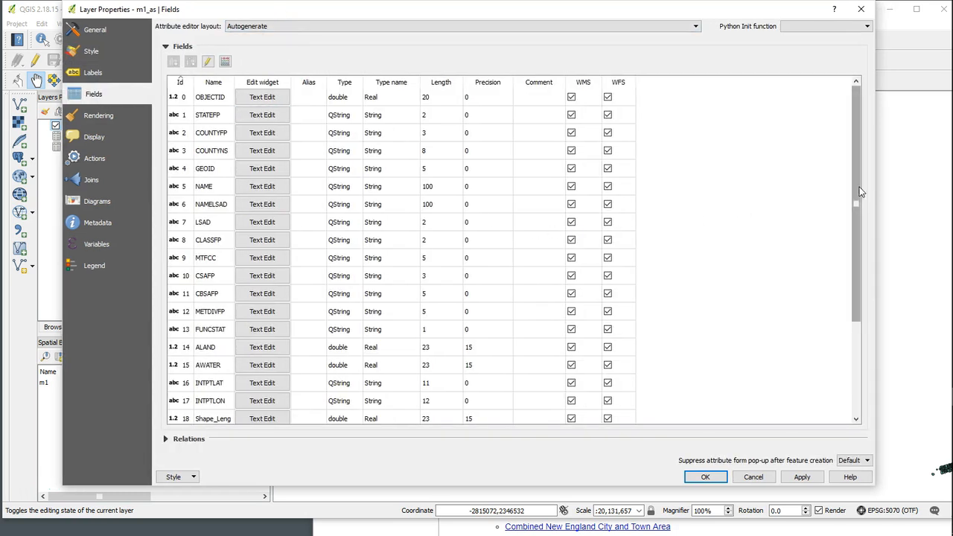
left_click_drag(856, 196, 847, 342)
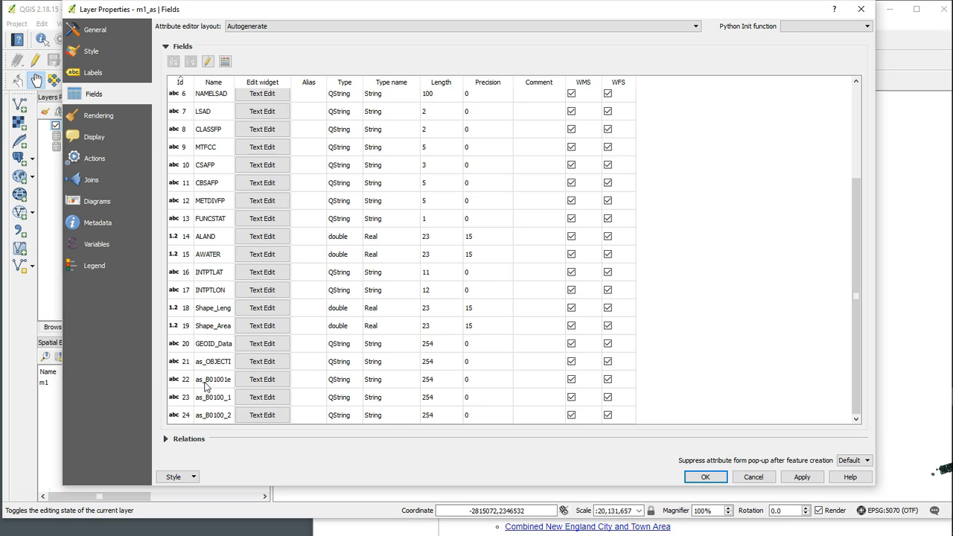
Step: Look up the meaning of field code B01001e1 in the Sublime Text notes, then return to the layer's fields
mouse_move(949, 469)
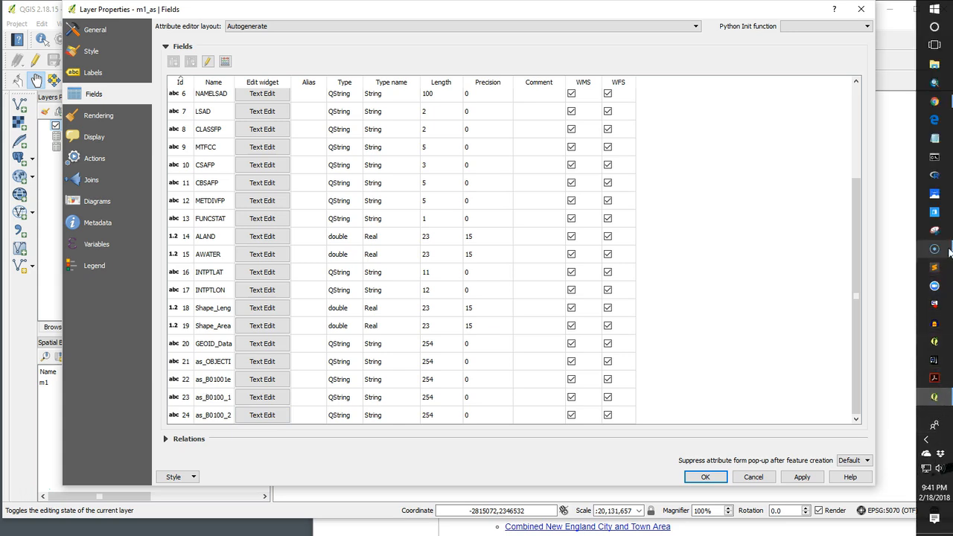
left_click(939, 270)
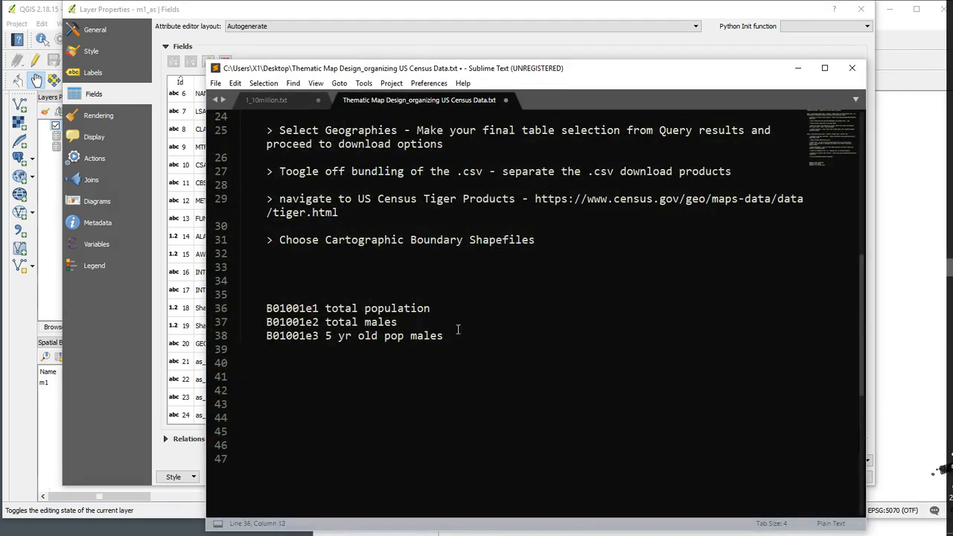
left_click_drag(436, 314, 267, 308)
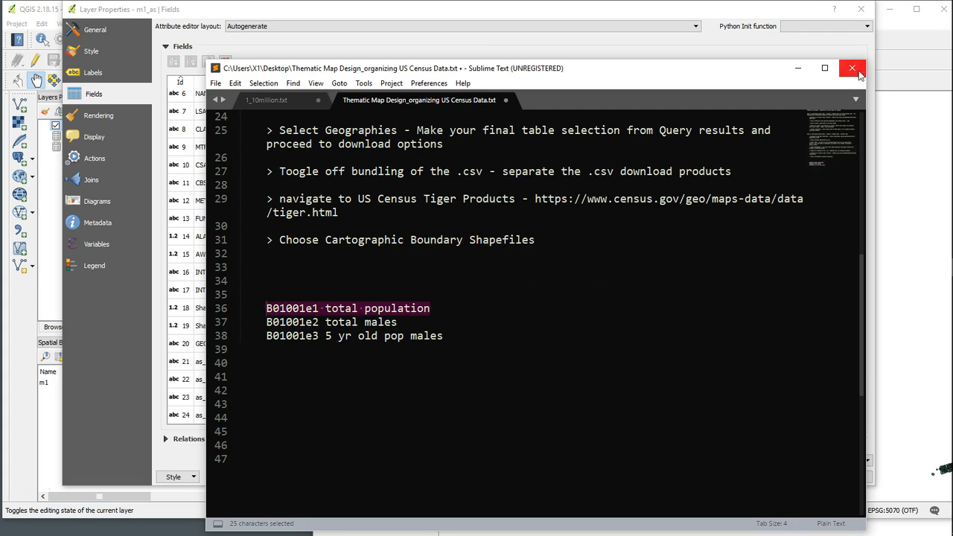
left_click(851, 67)
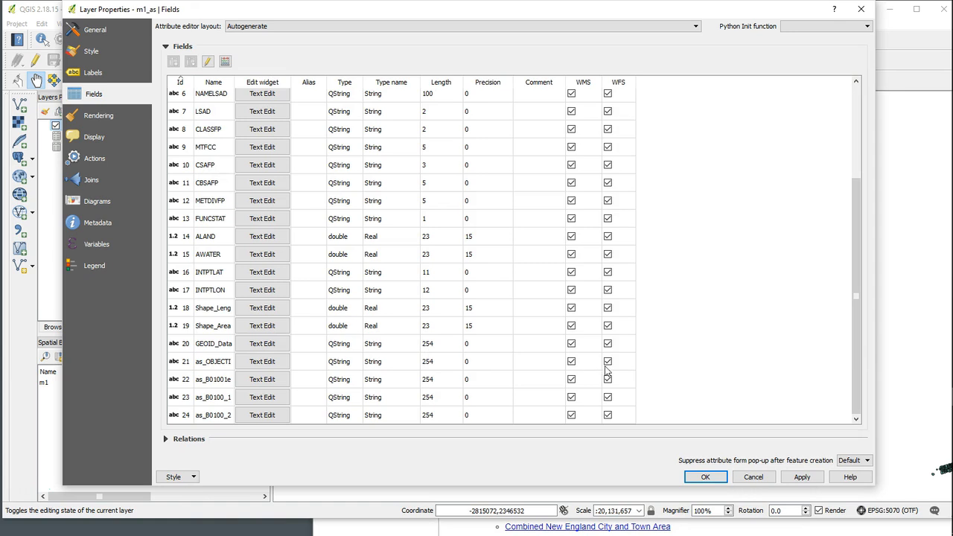
Step: Set up a new calculated field named total_pop as Whole number (integer 64 bit) with a length of 20
left_click(225, 61)
left_click_drag(408, 80, 364, 80)
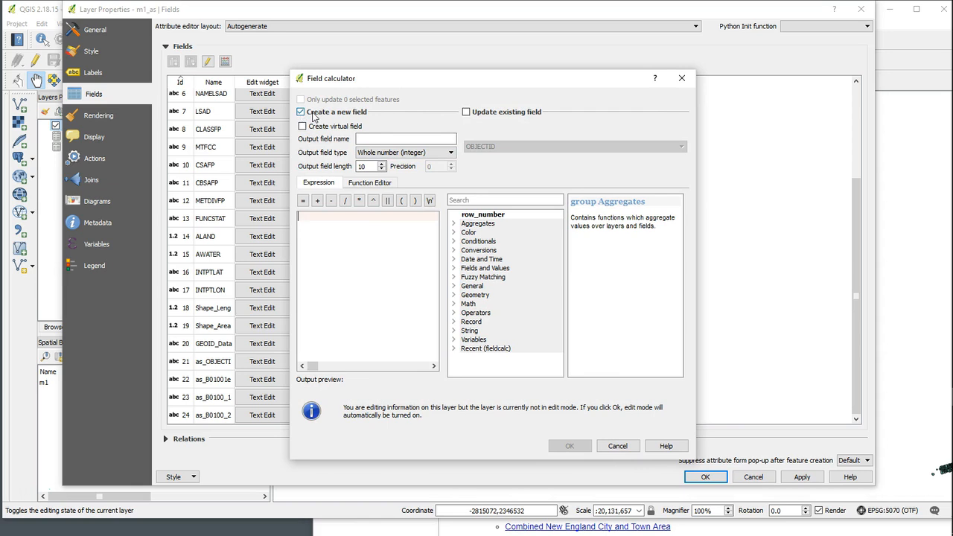
left_click(363, 140)
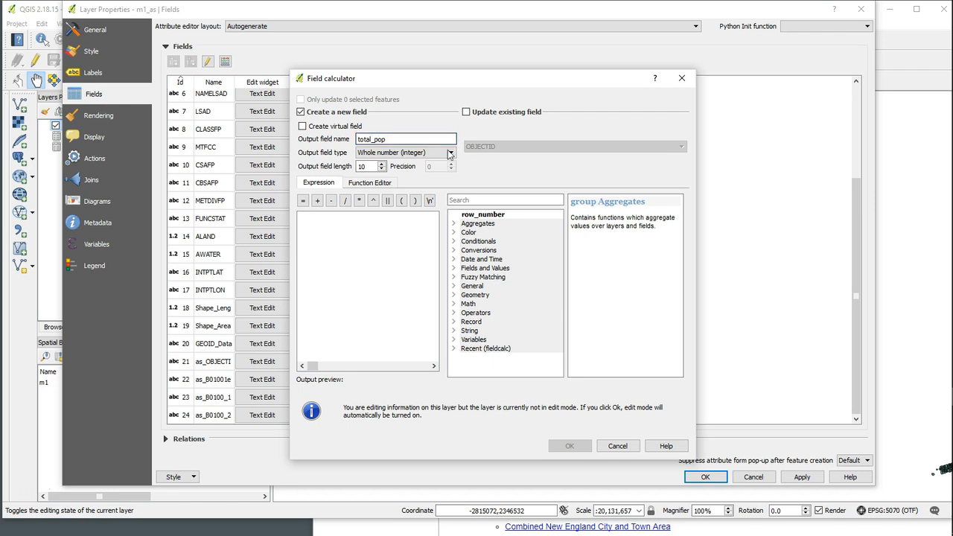
left_click(417, 152)
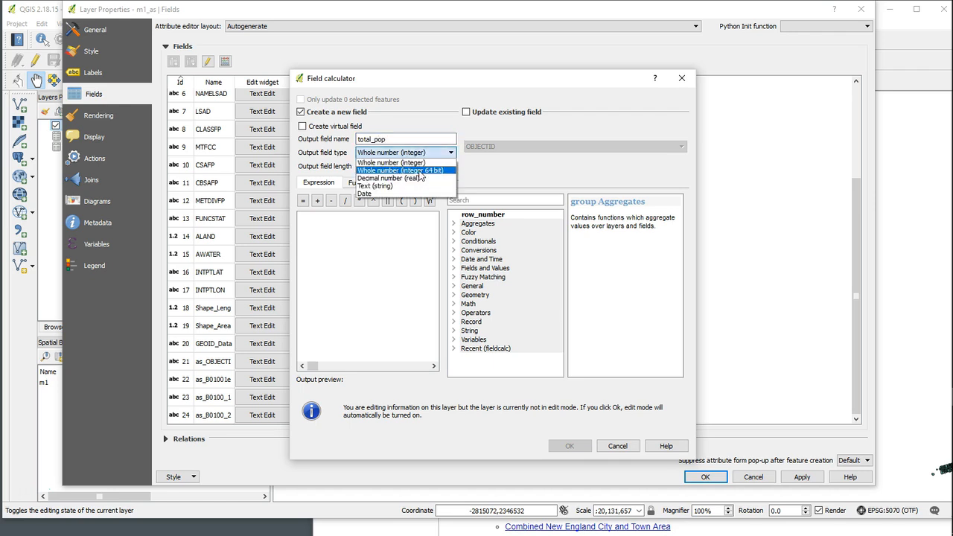
left_click(435, 170)
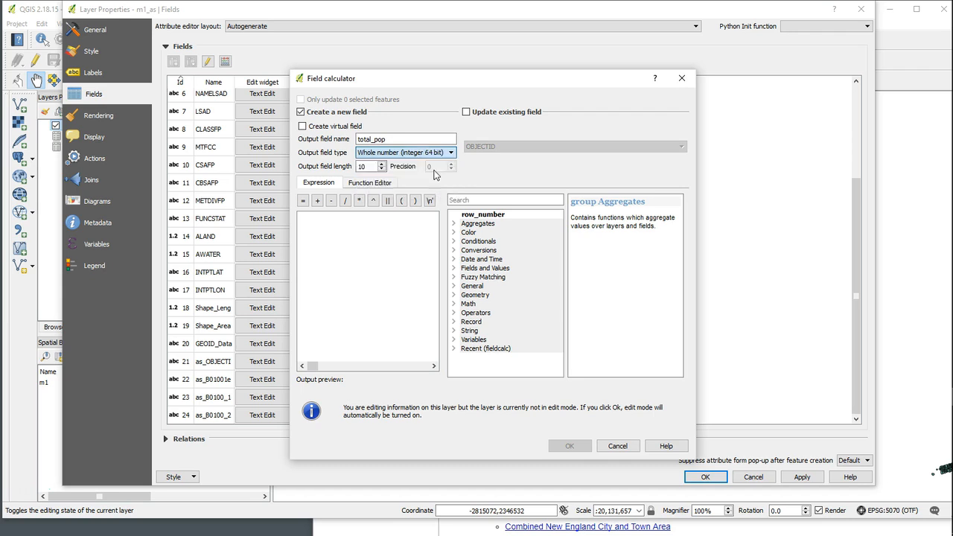
double_click(370, 167)
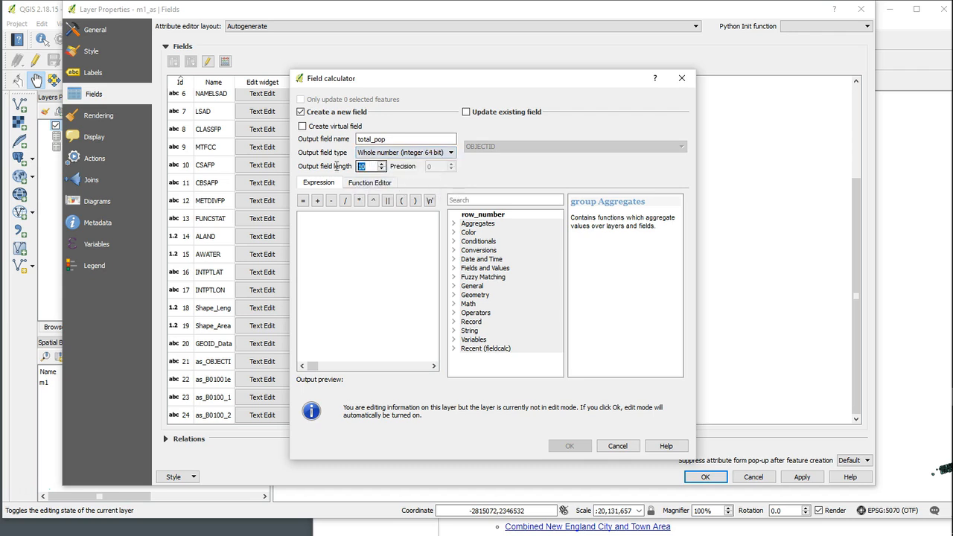
type("2")
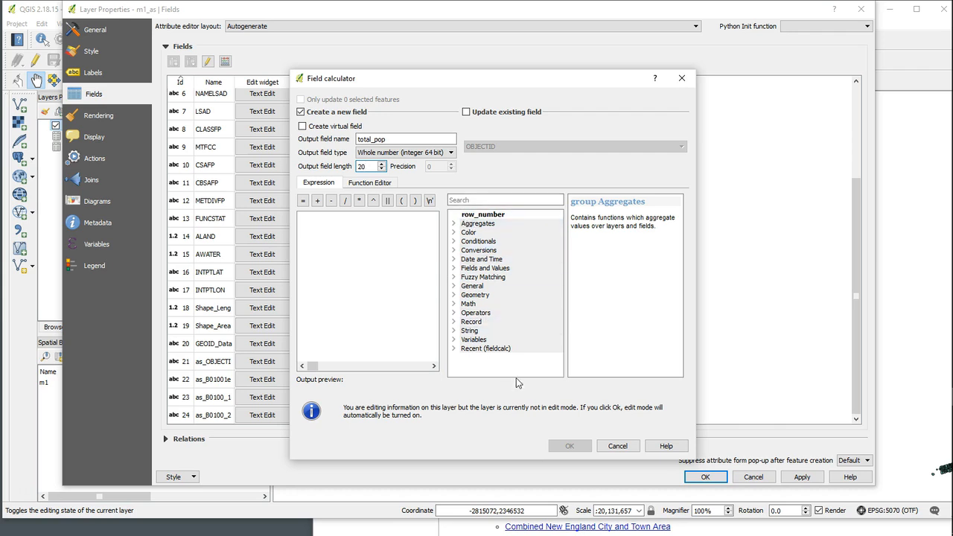
Step: Use the as_B01001e field as the expression for total_pop and create the field
left_click(483, 269)
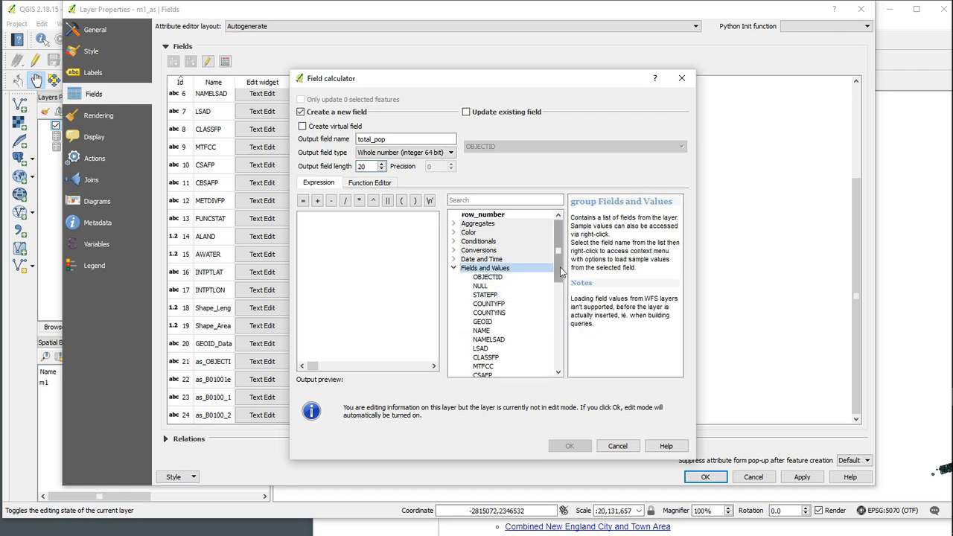
scroll(561, 273, "down", 7)
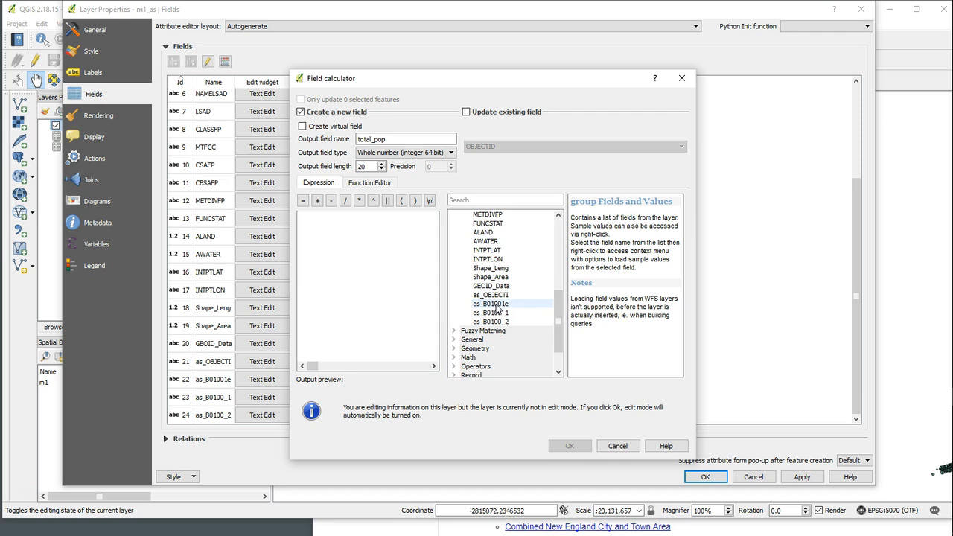
left_click(489, 305)
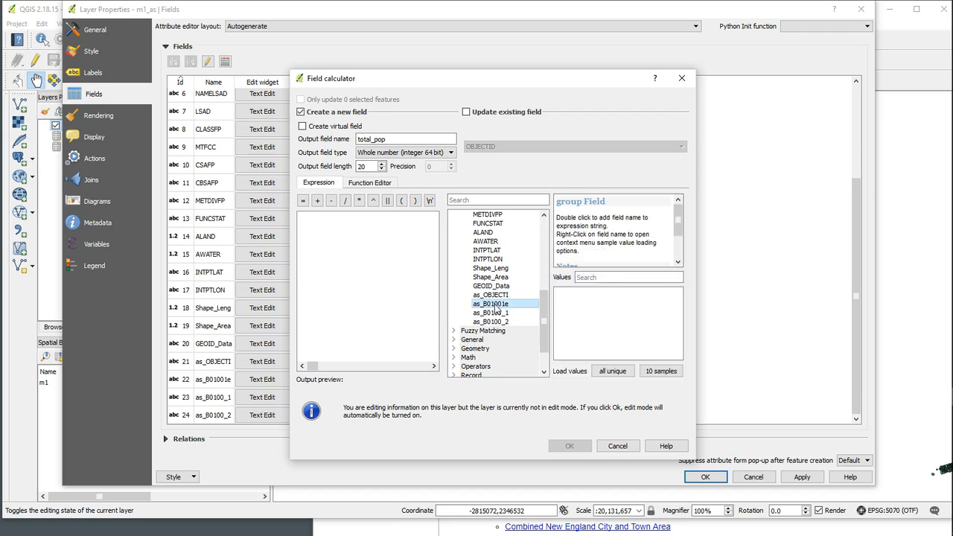
double_click(496, 306)
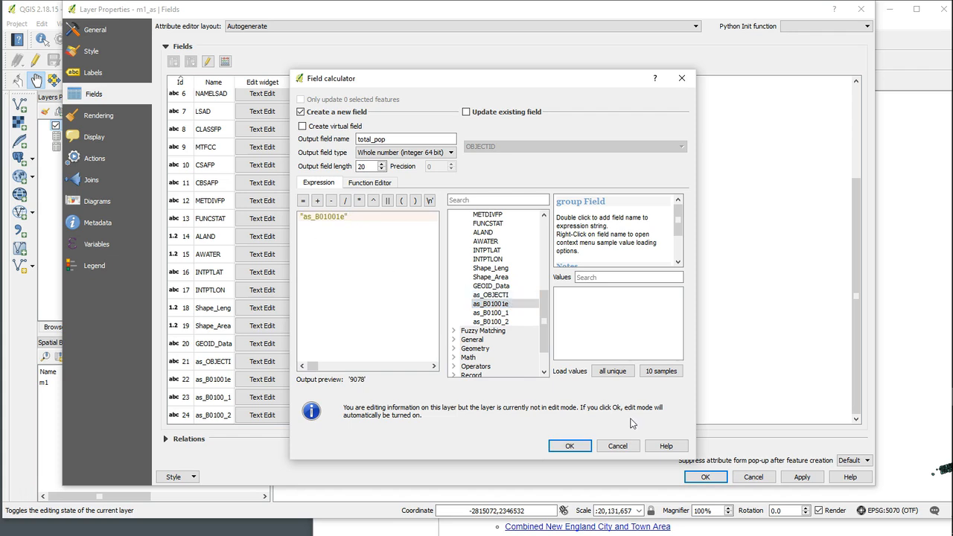
left_click(571, 447)
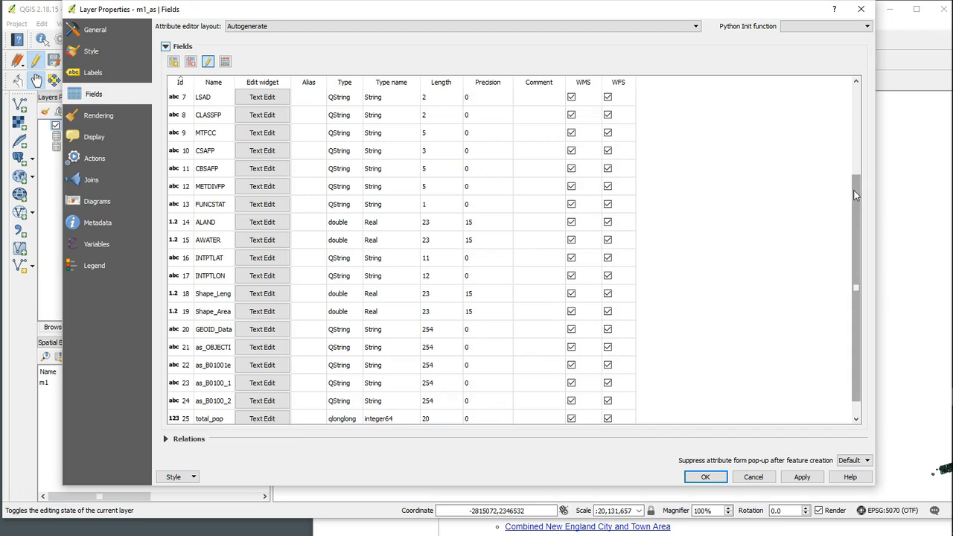
Step: Apply the m1_as layer properties, stop editing the layer and save its changes
left_click_drag(854, 191, 850, 242)
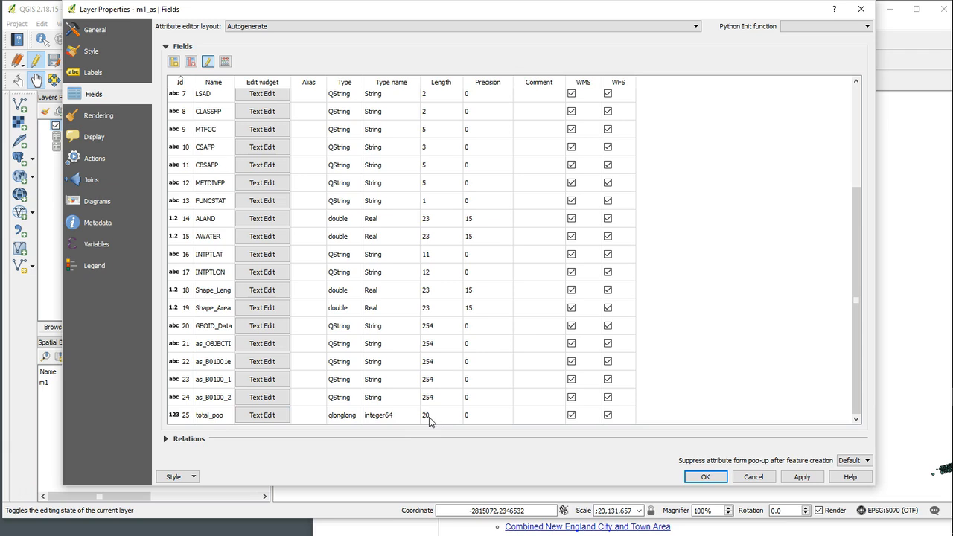
left_click(798, 480)
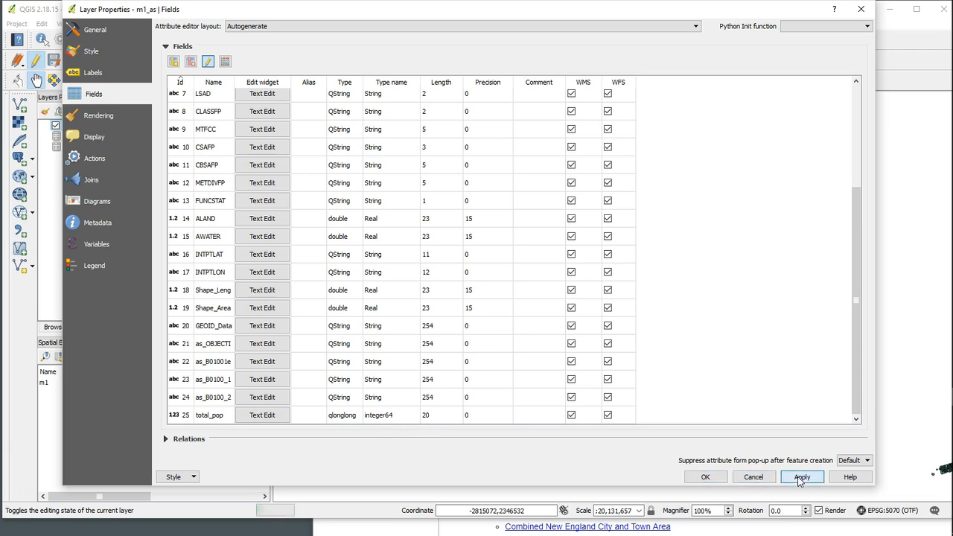
left_click(703, 478)
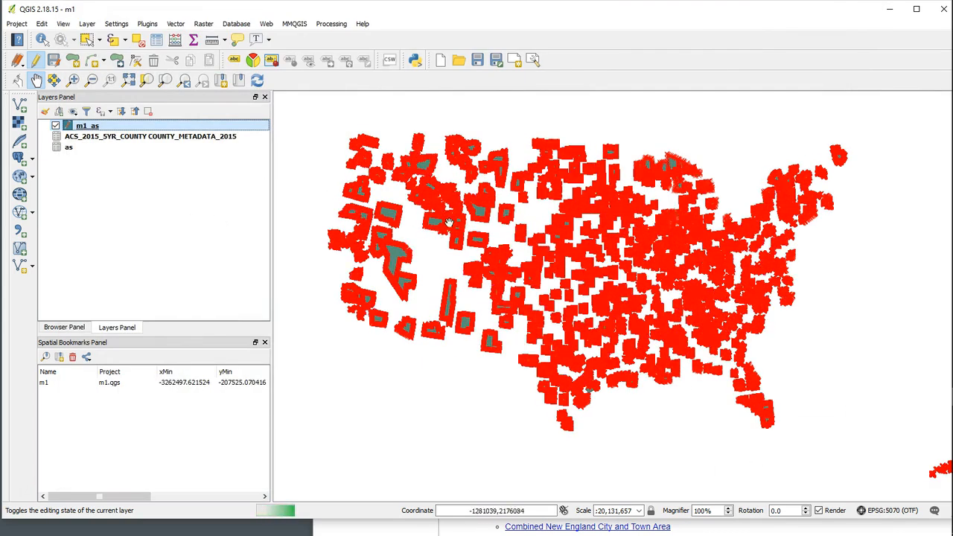
right_click(69, 126)
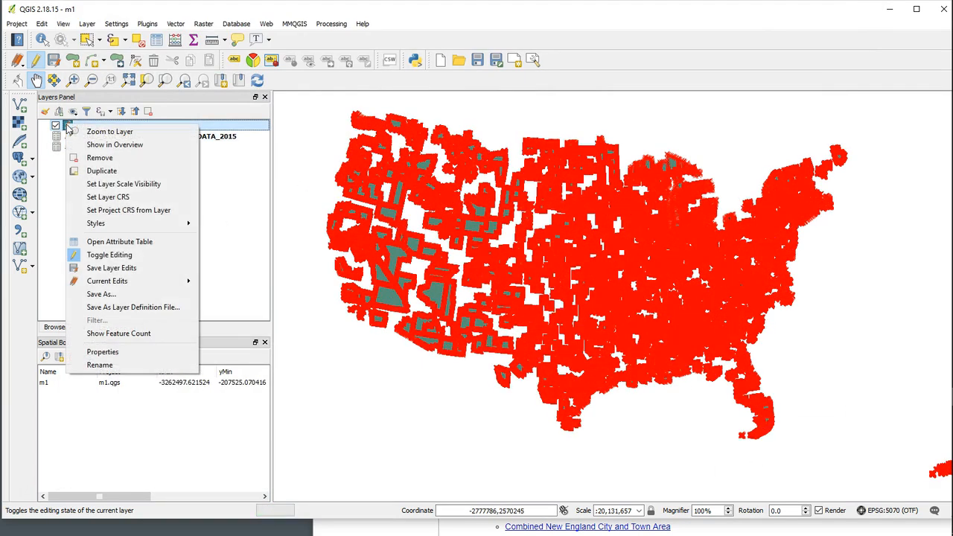
left_click(109, 255)
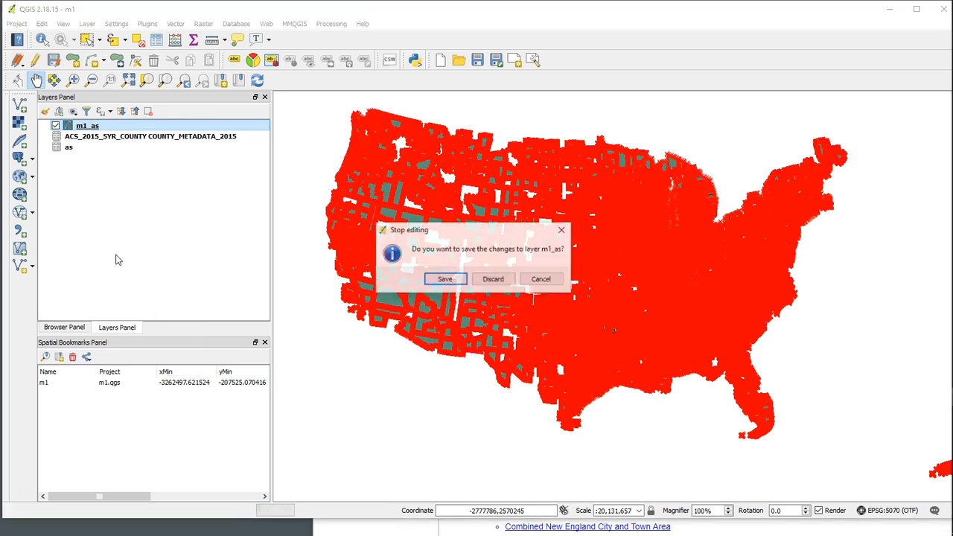
left_click(445, 279)
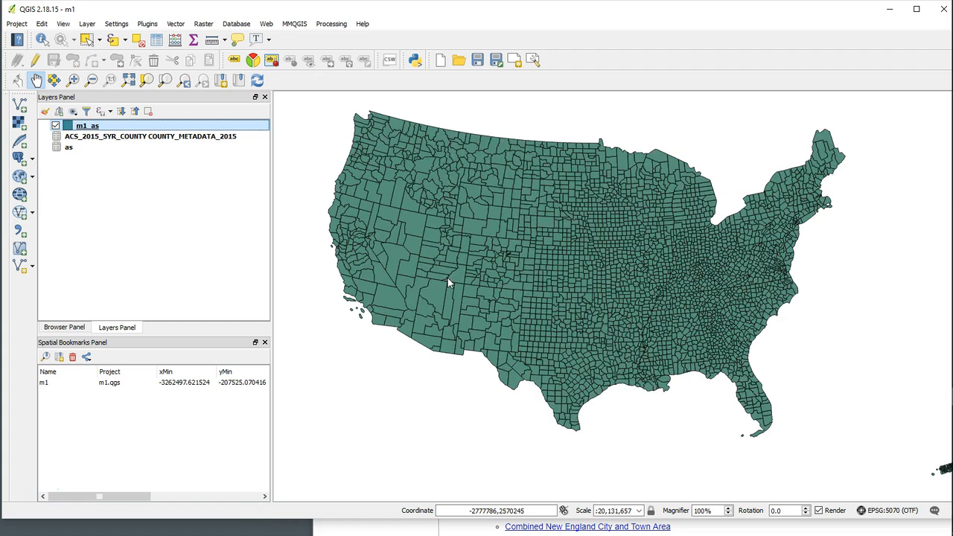
Step: Check the total_pop values in the m1_as attribute table, then close the table
right_click(83, 126)
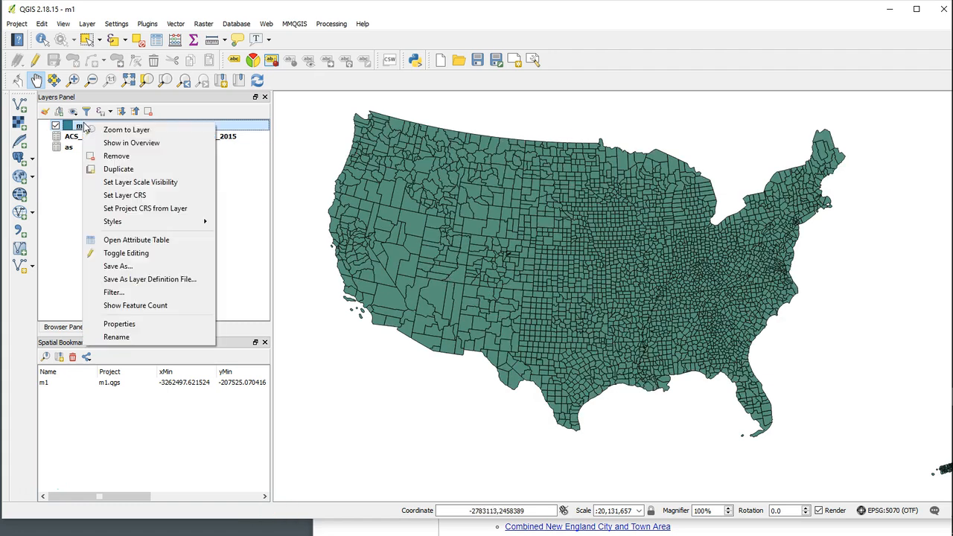
left_click(120, 240)
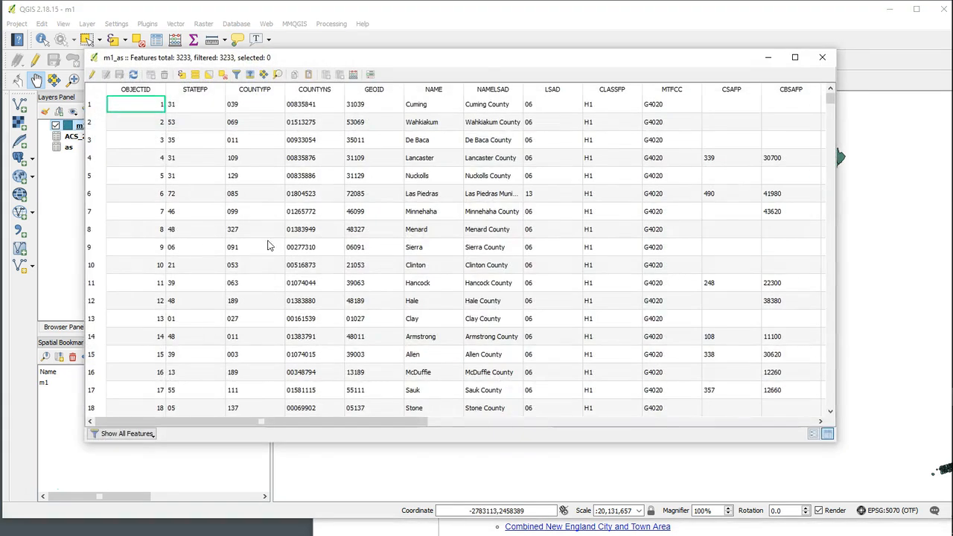
left_click_drag(344, 423, 802, 432)
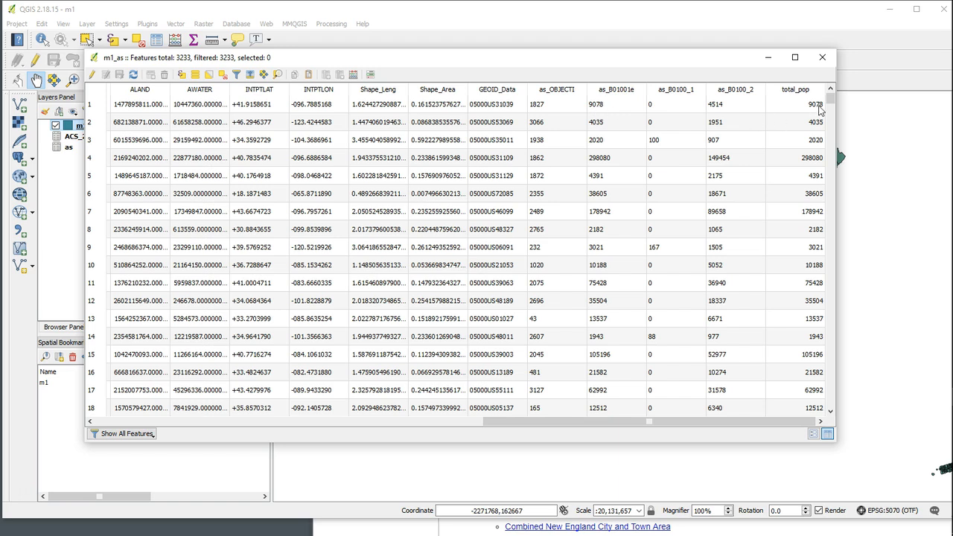
left_click(822, 58)
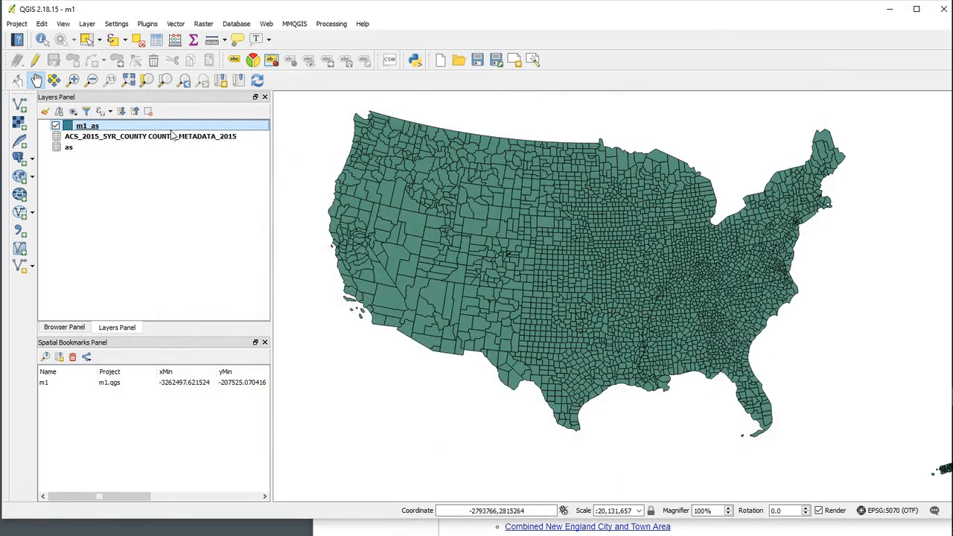
Step: Set the m1_as layer's style to Graduated, based on the total_pop column
right_click(87, 126)
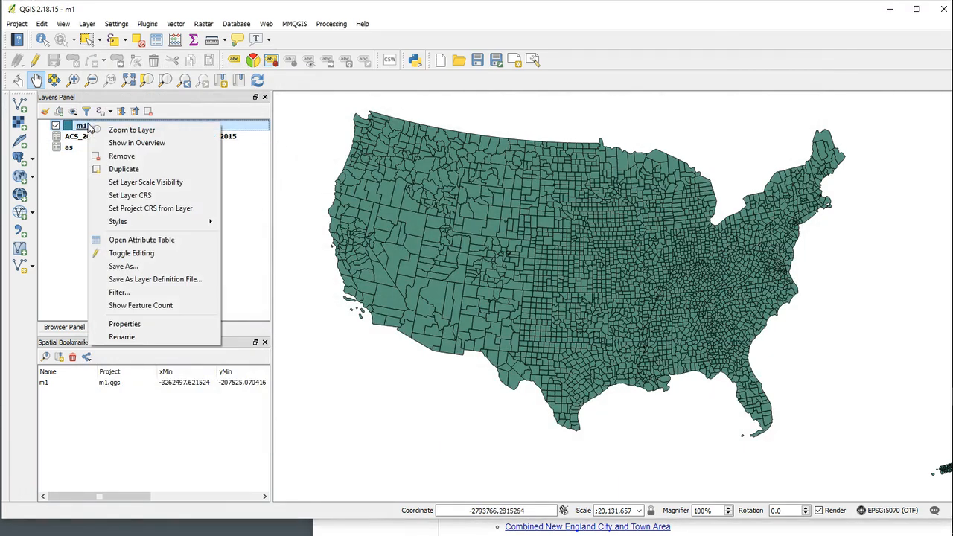
left_click(138, 325)
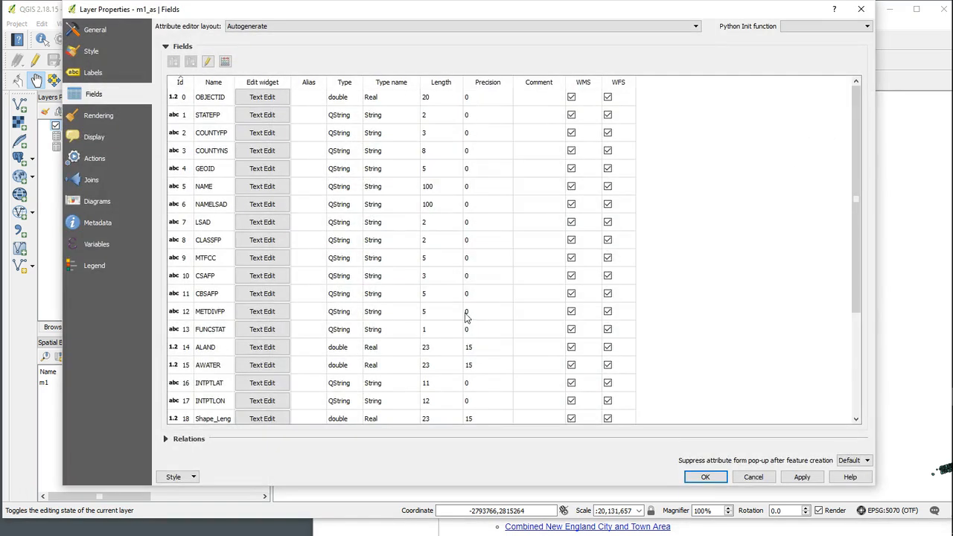
left_click(105, 45)
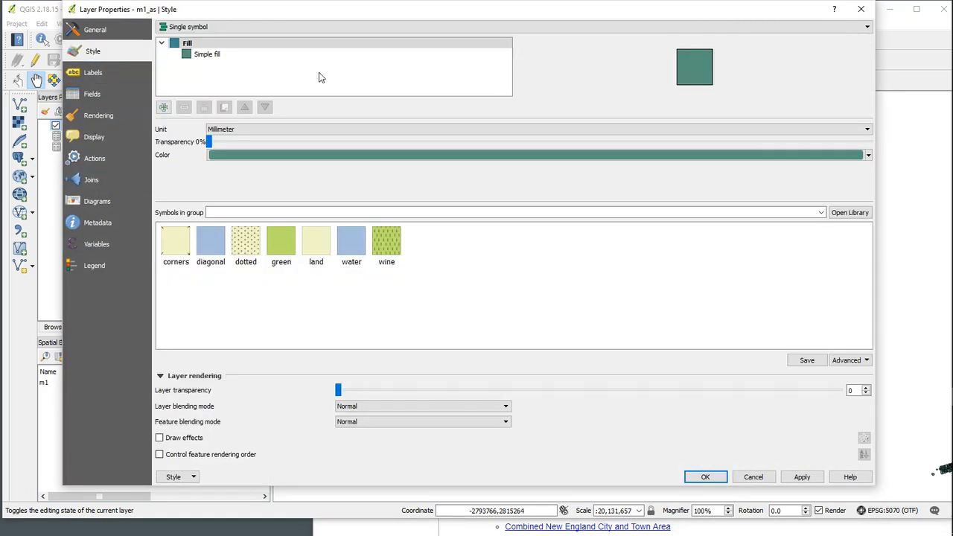
left_click(221, 26)
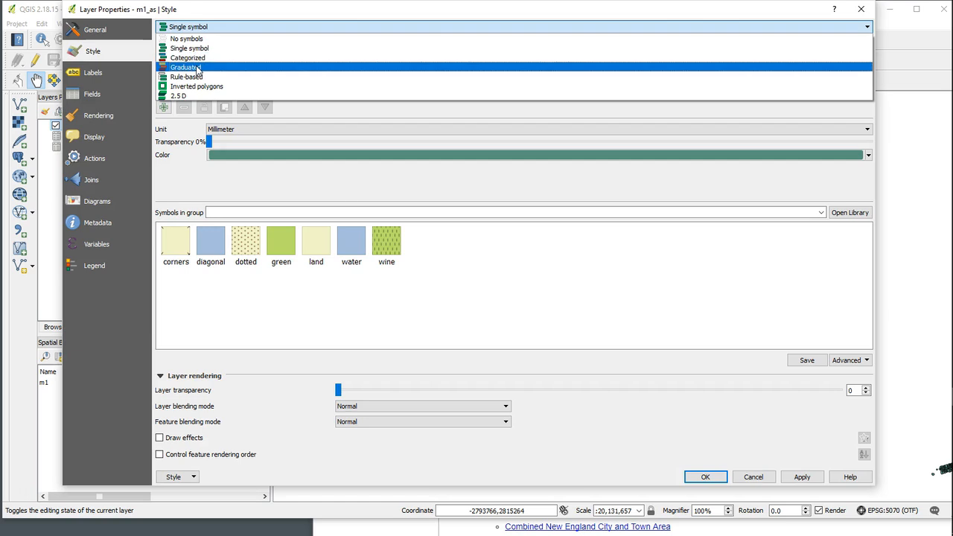
left_click(197, 68)
left_click(482, 49)
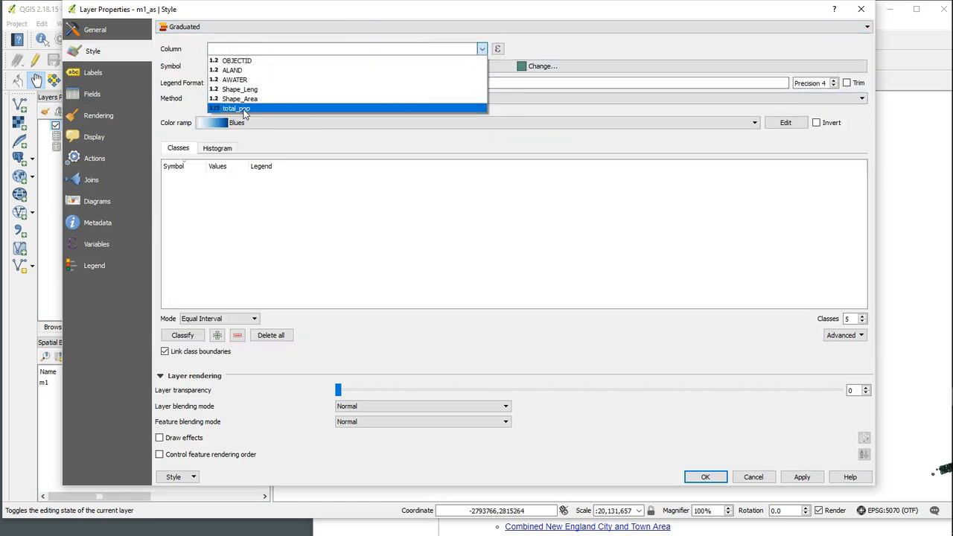
left_click(243, 110)
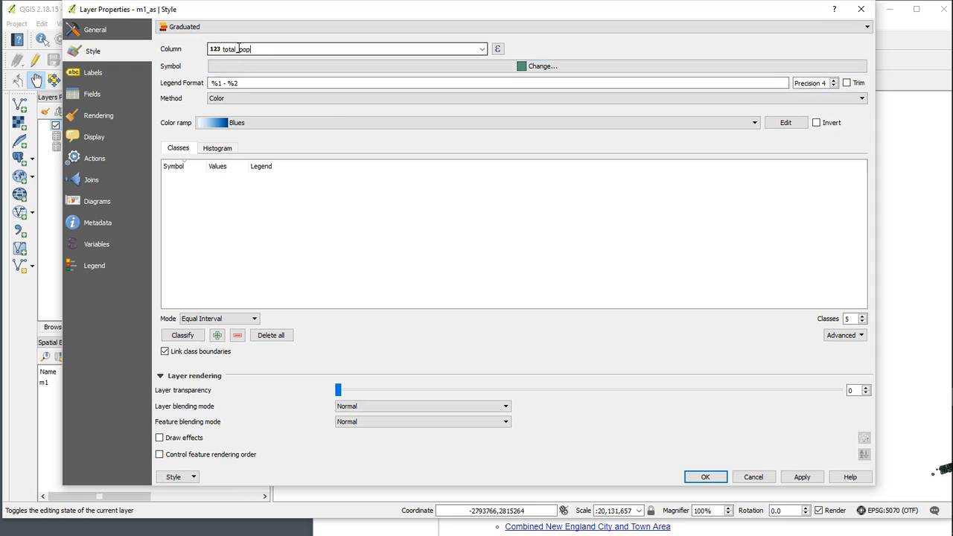
Step: Classify the population values with the Greens color ramp in Natural Breaks (Jenks) mode and apply the style
left_click(290, 123)
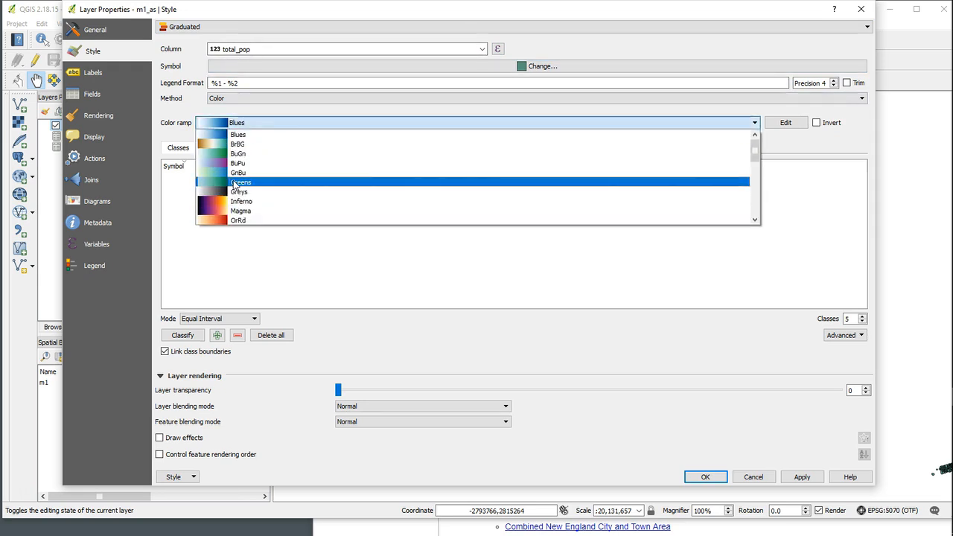
left_click(217, 184)
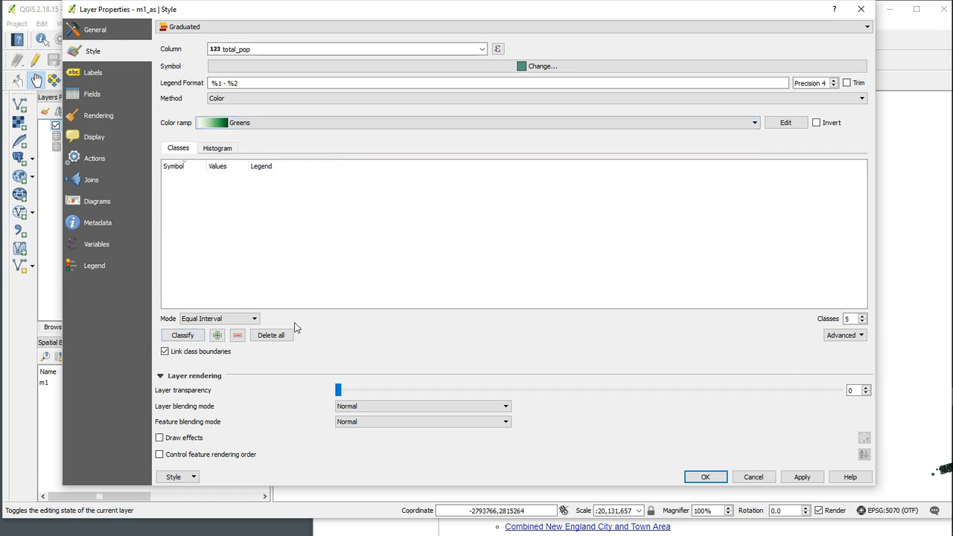
left_click(248, 319)
left_click(227, 345)
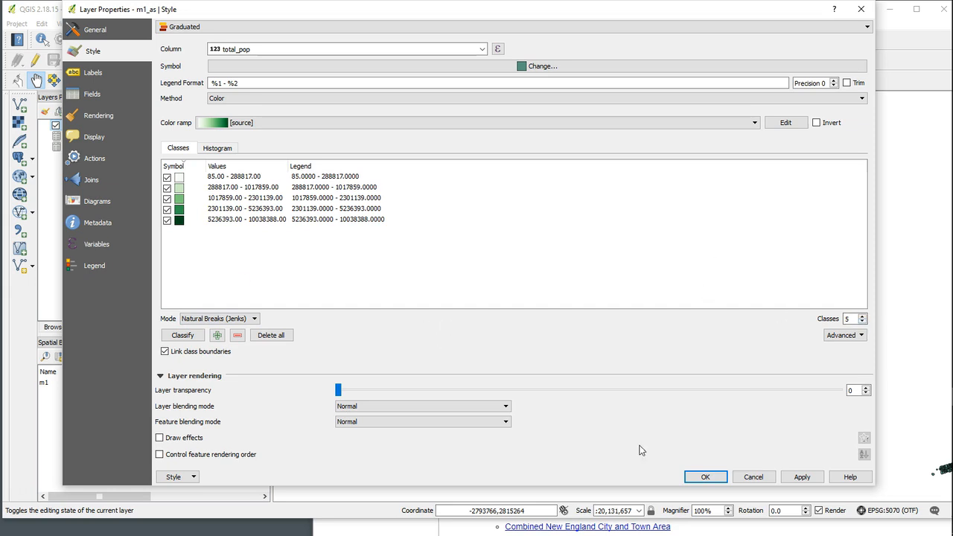
left_click(801, 477)
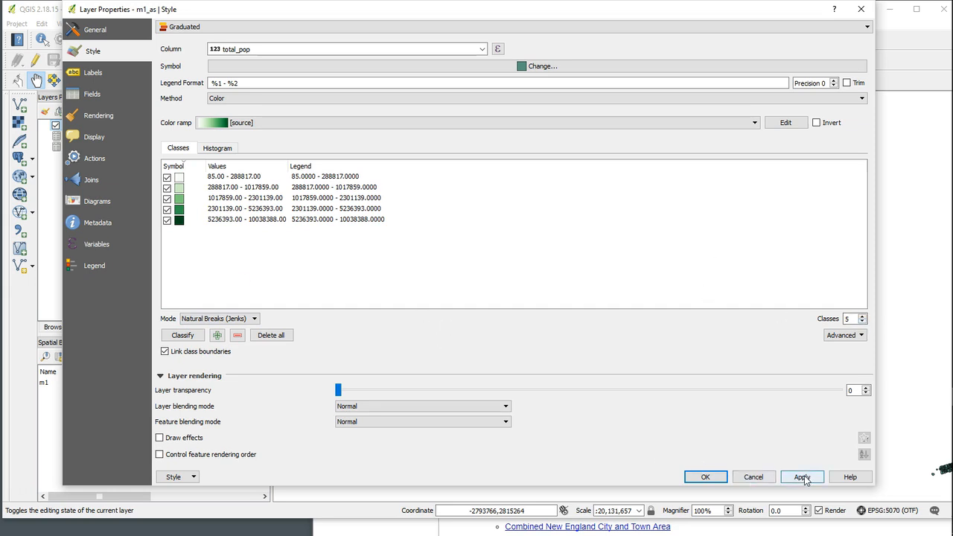
left_click(706, 477)
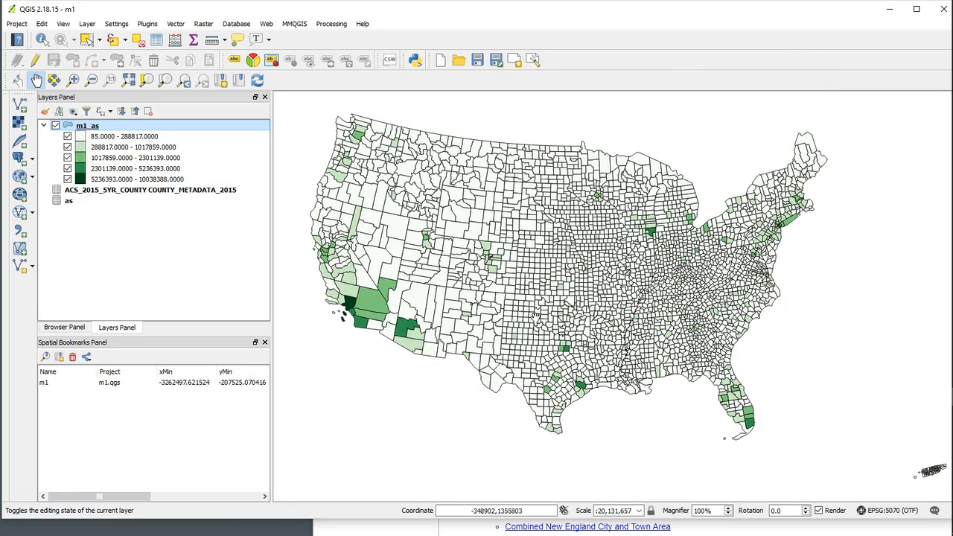
left_click_drag(538, 315, 536, 329)
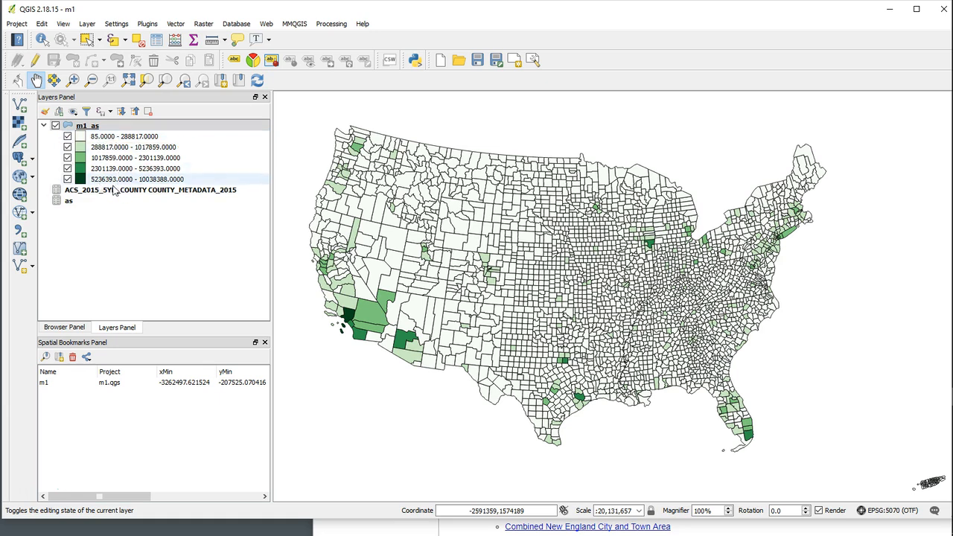
left_click_drag(420, 314, 432, 303)
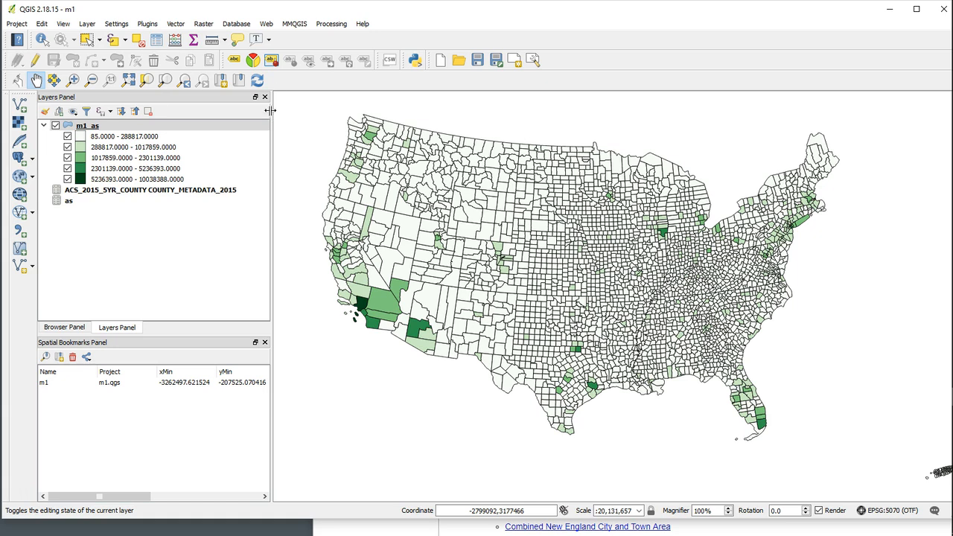
left_click_drag(295, 15, 302, 18)
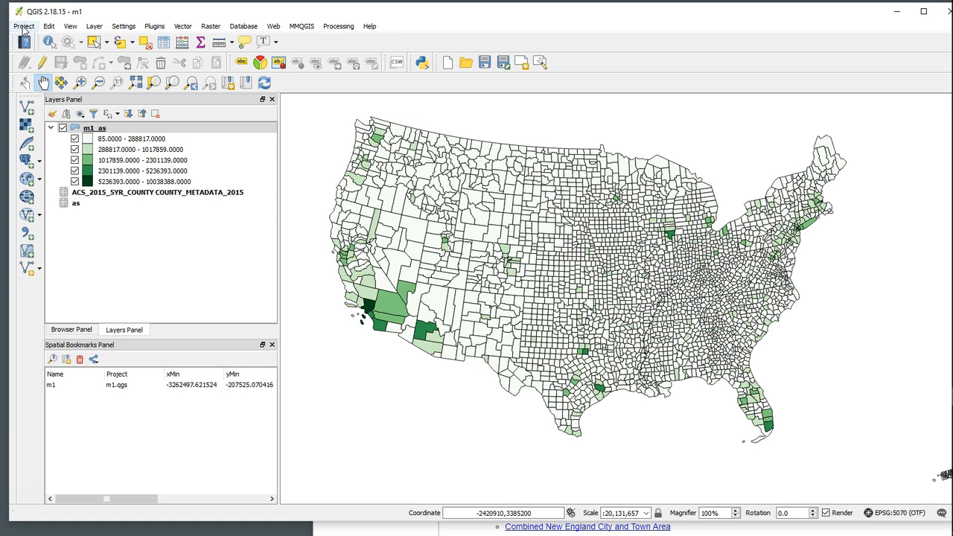
Step: Save the m1 project and start a new empty project
left_click(24, 26)
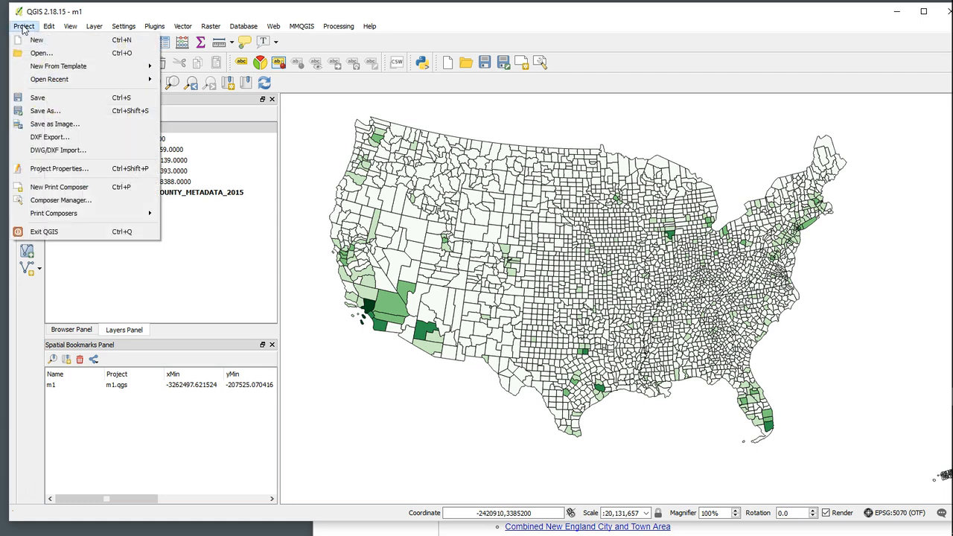
left_click(37, 98)
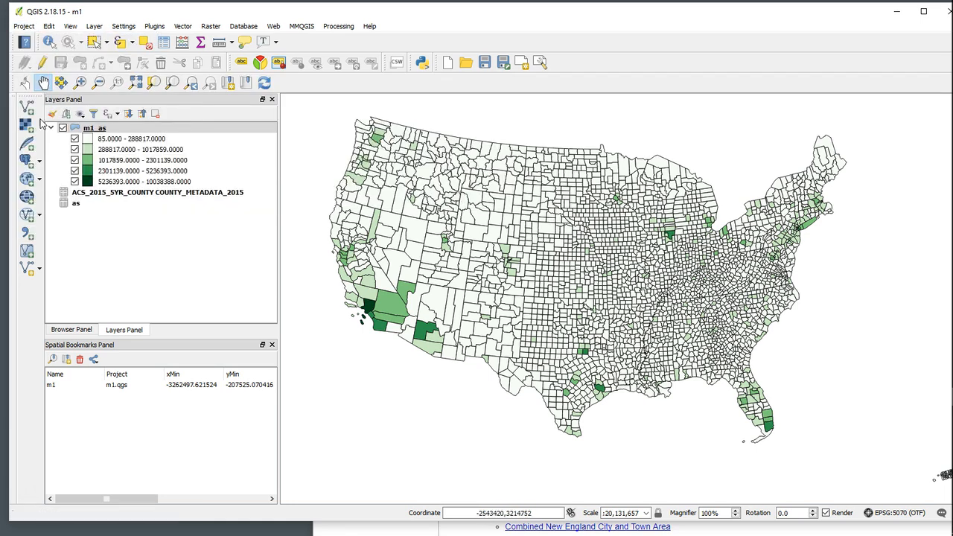
left_click(23, 26)
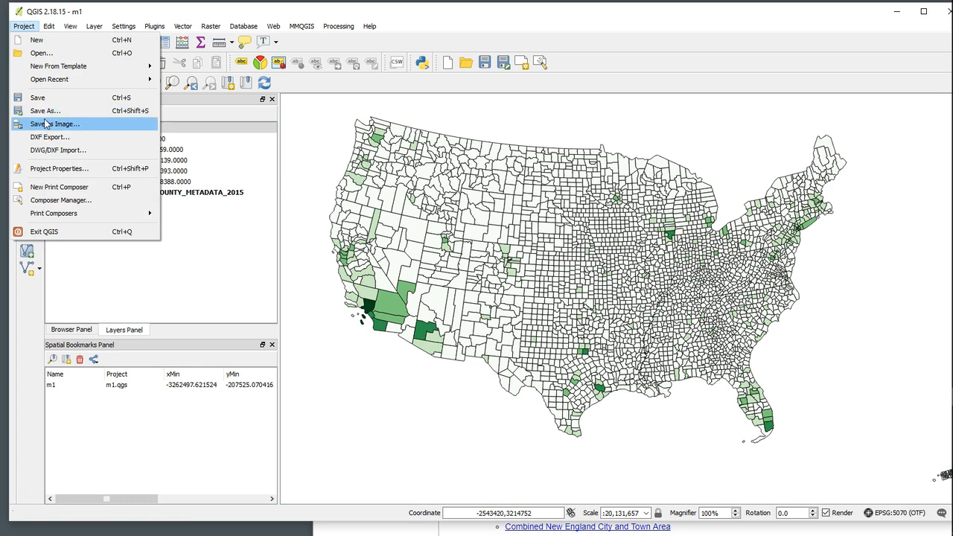
left_click(37, 39)
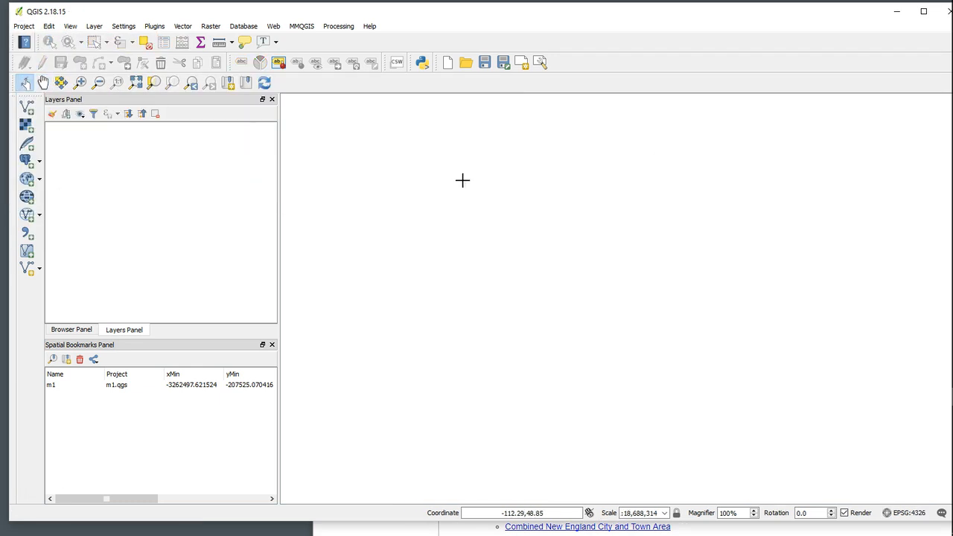
Step: Save the new project as m2 in the census_mapping folder and show the files in that favourite folder
left_click(32, 27)
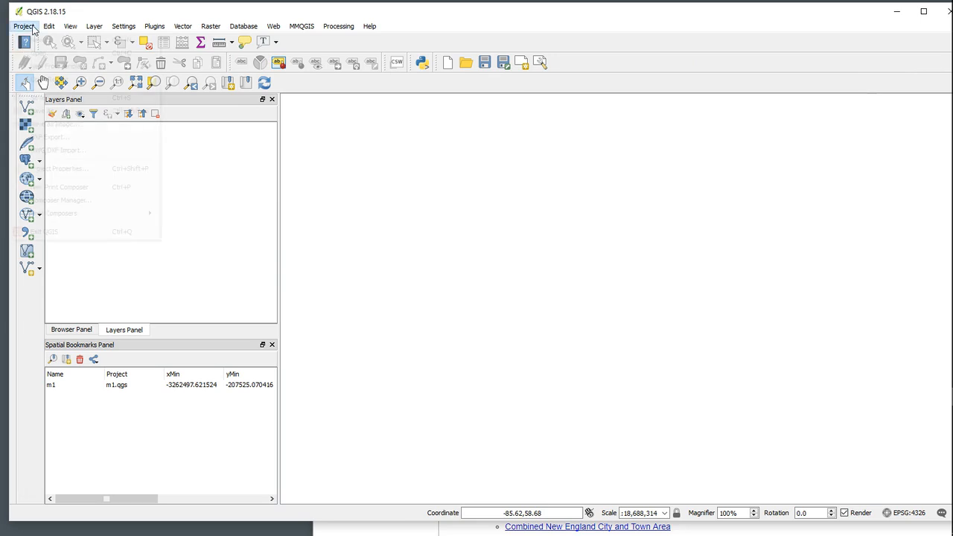
left_click(49, 110)
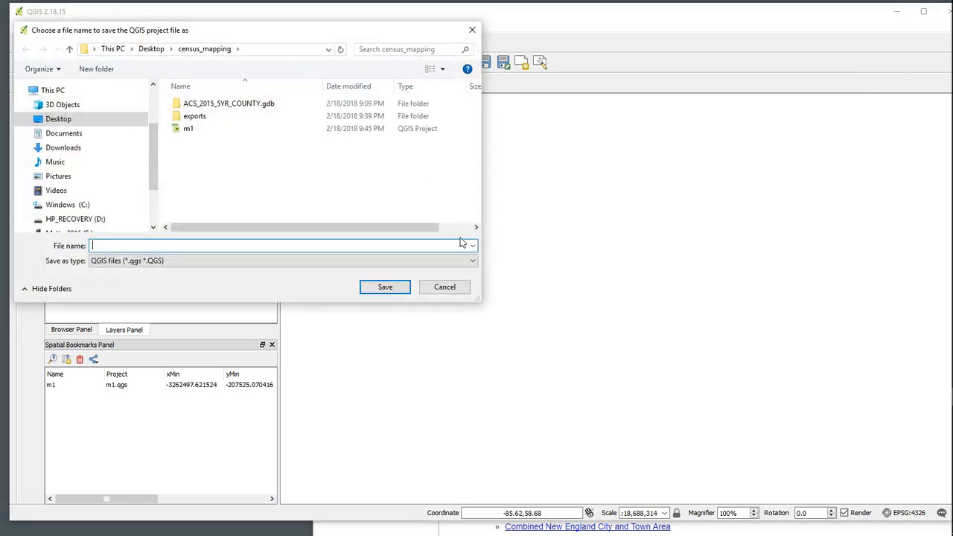
type("m2")
left_click(384, 286)
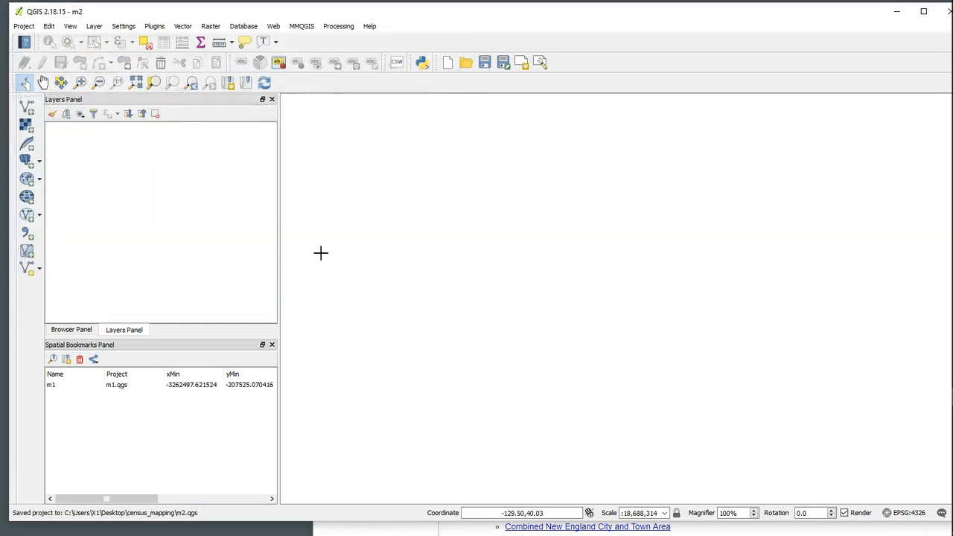
left_click(85, 331)
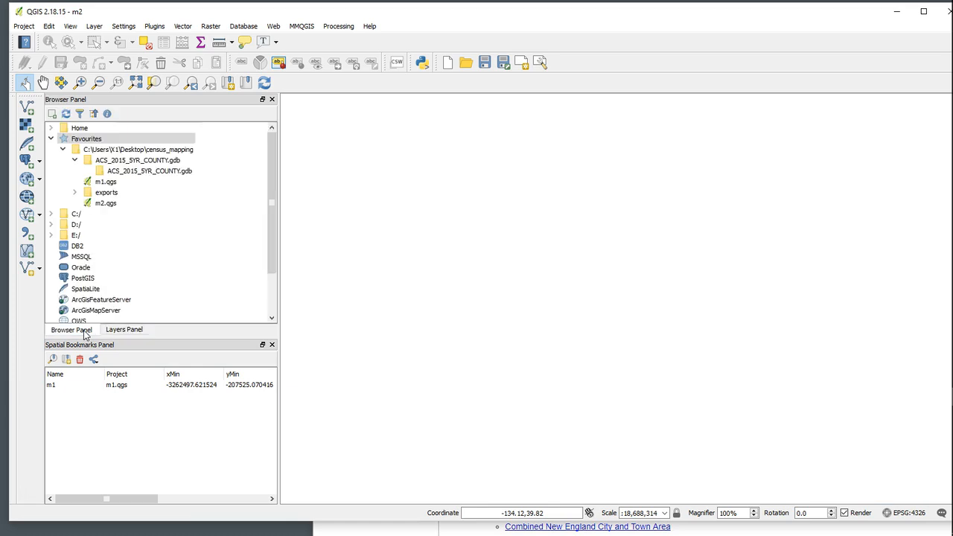
left_click_drag(272, 204, 279, 176)
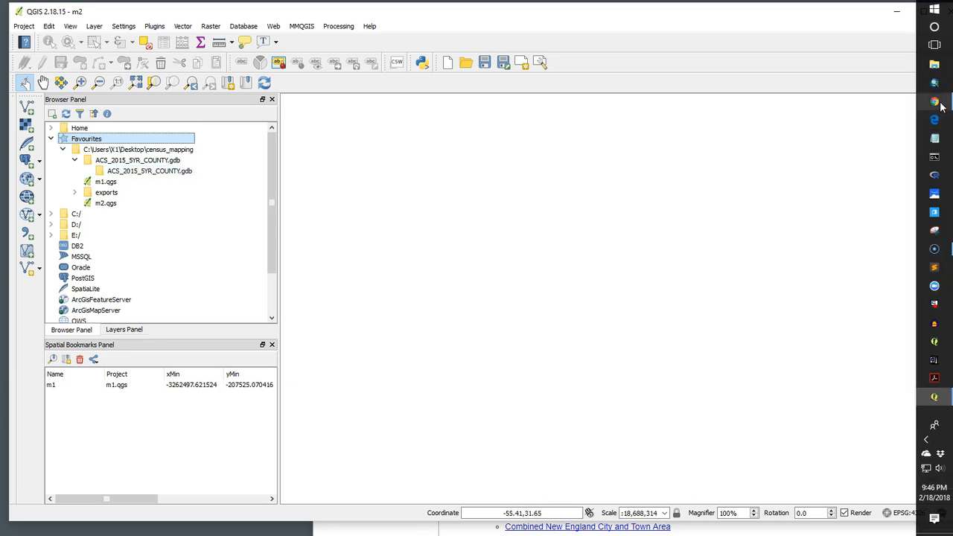
Step: Switch to Chrome, search Google for american factfinder in a new tab and open the American FactFinder site
left_click(938, 106)
left_click_drag(714, 181, 348, 28)
left_click(206, 28)
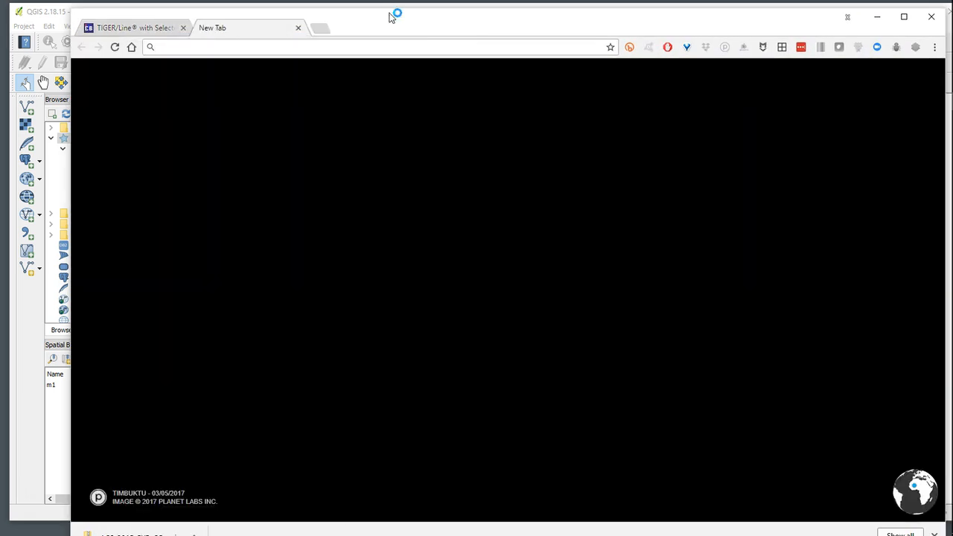
type("am")
key("Return")
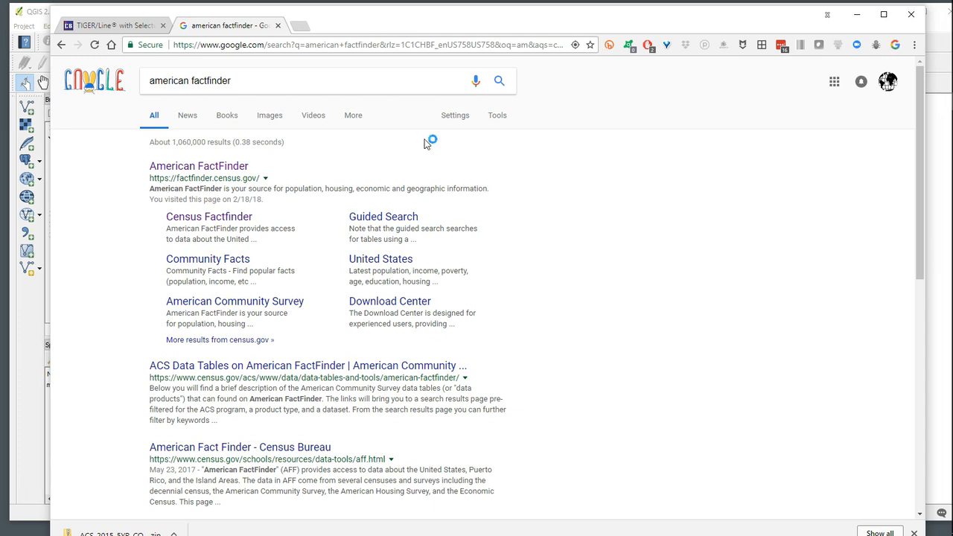
left_click(198, 166)
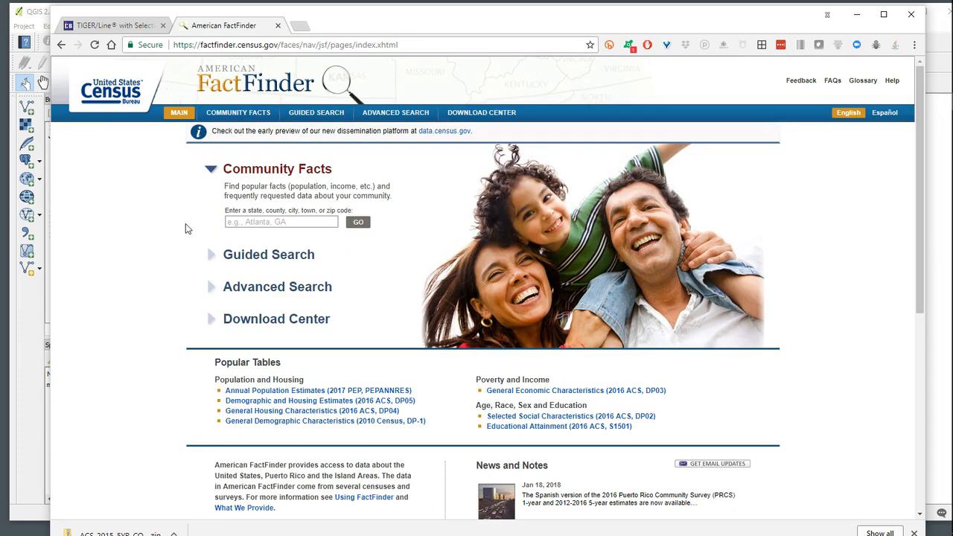
Step: Start an Advanced Search for all data and add the Sex topic from People, Age & Sex to the selections
left_click(262, 290)
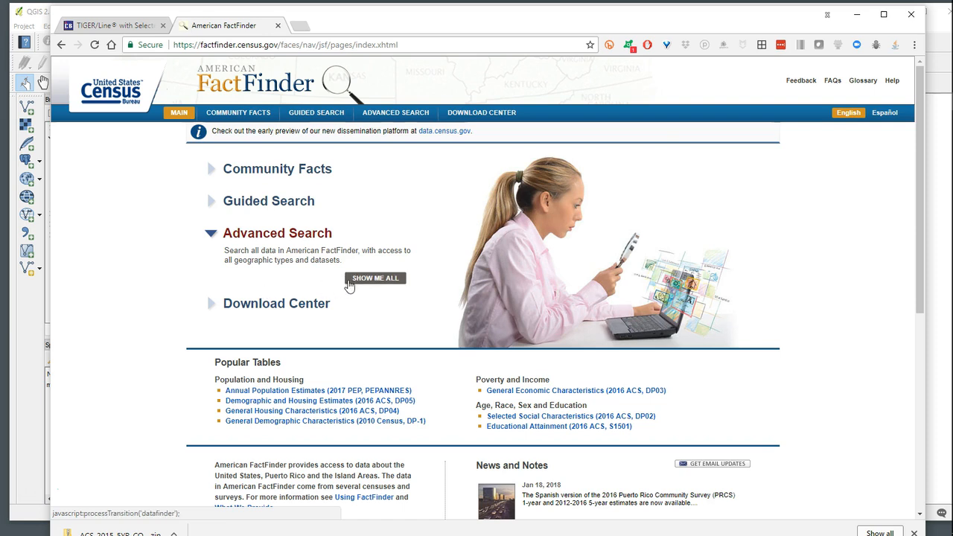
left_click(378, 283)
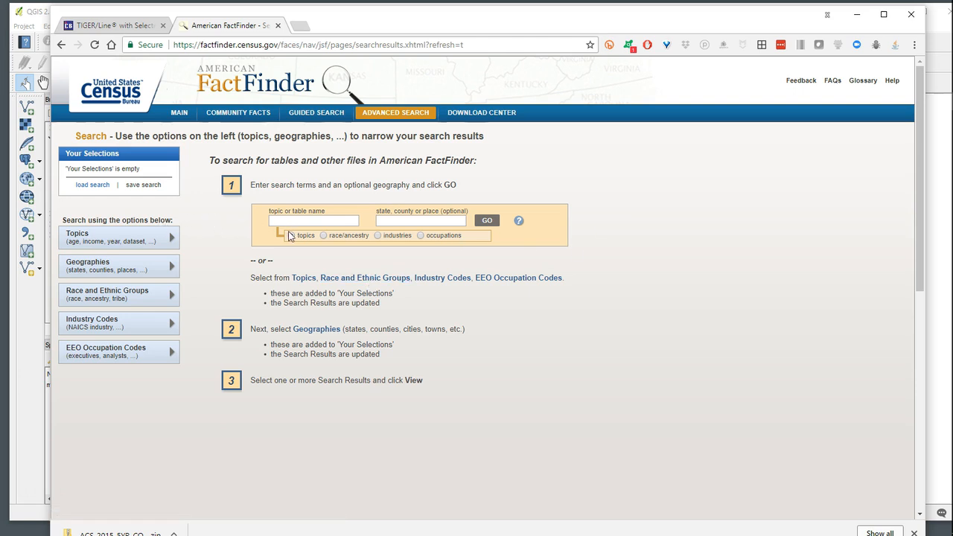
left_click(123, 242)
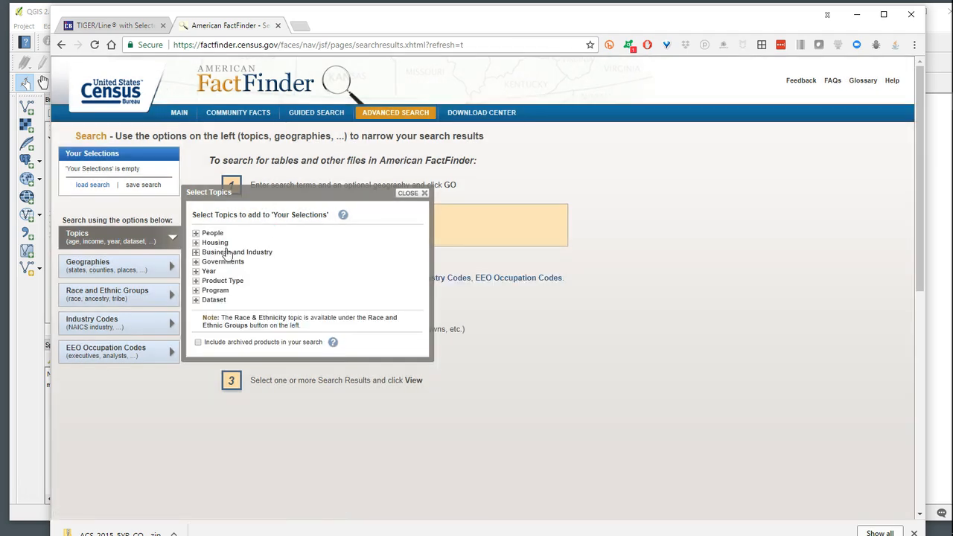
left_click(215, 233)
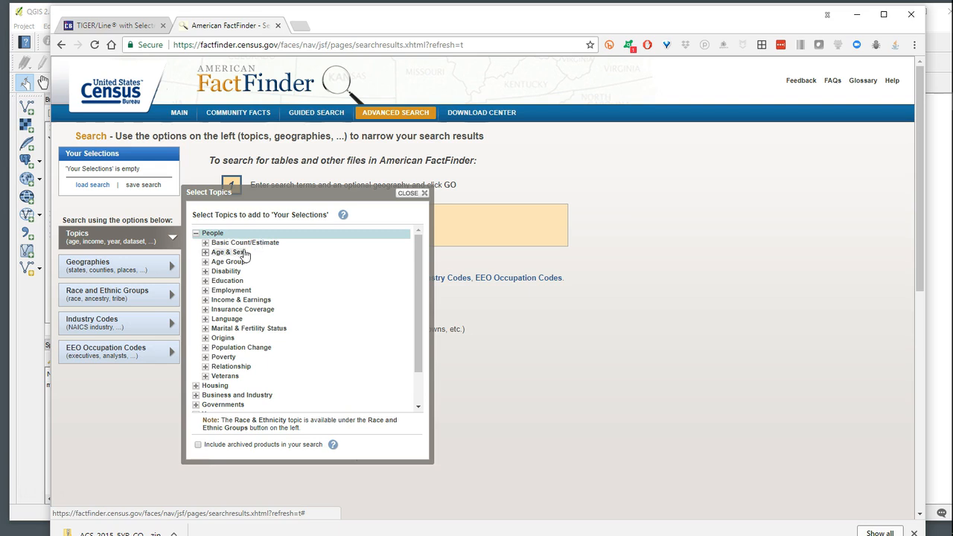
left_click(238, 254)
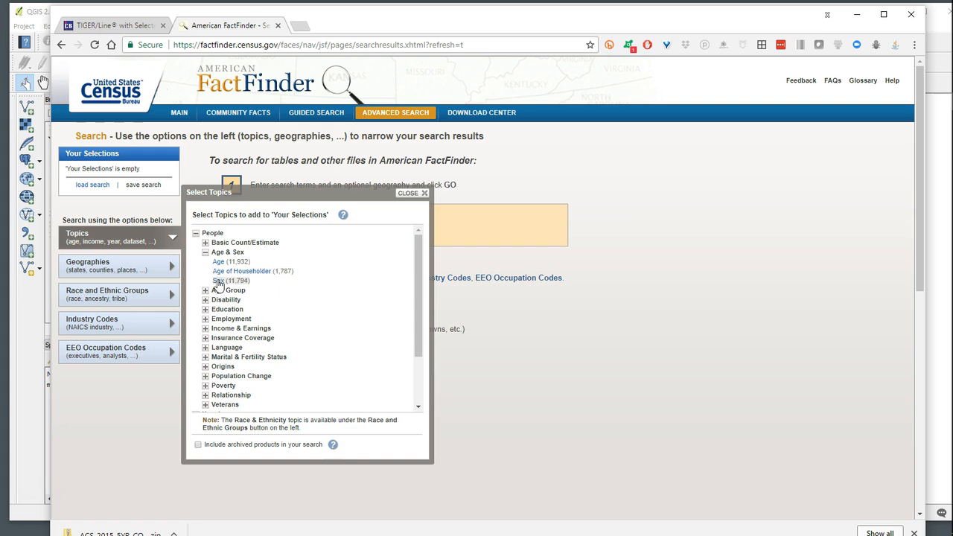
left_click(218, 283)
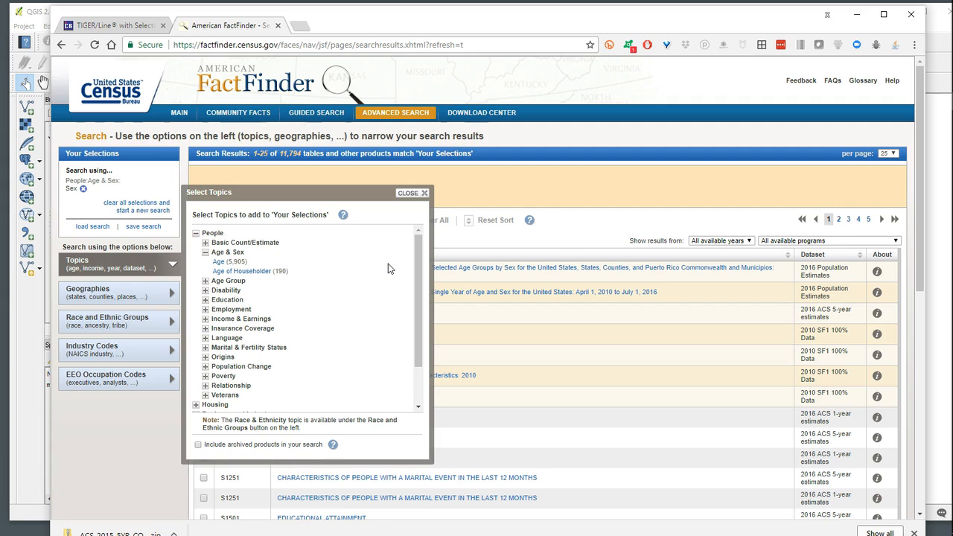
left_click(409, 194)
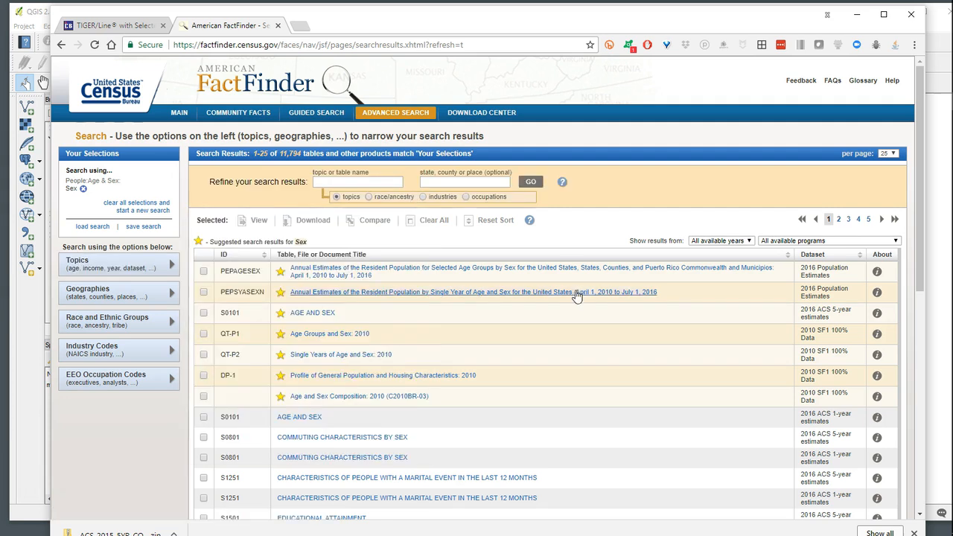
Step: Open the S0101 AGE AND SEX table from the 2016 ACS 5-year estimates and look through its rows
scroll(457, 421, "down", 7)
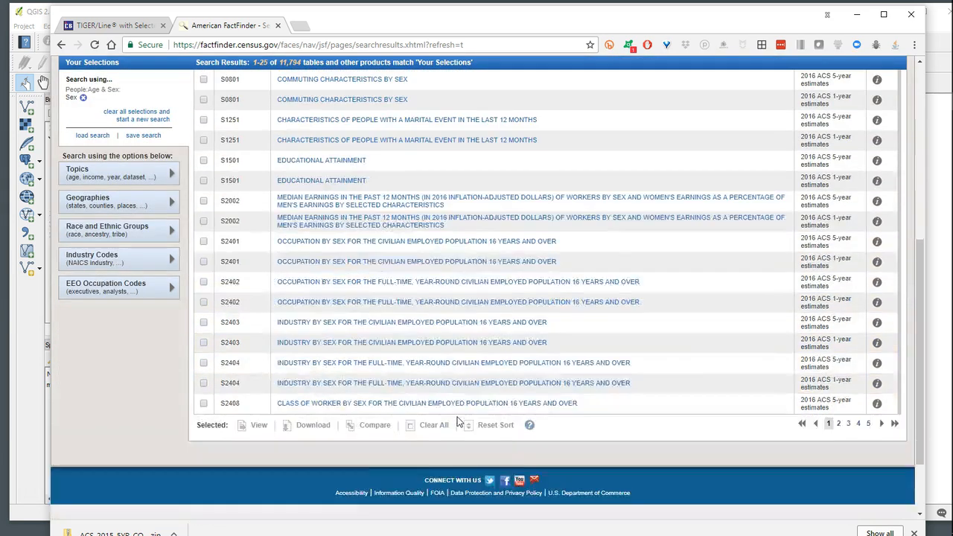
scroll(457, 419, "up", 7)
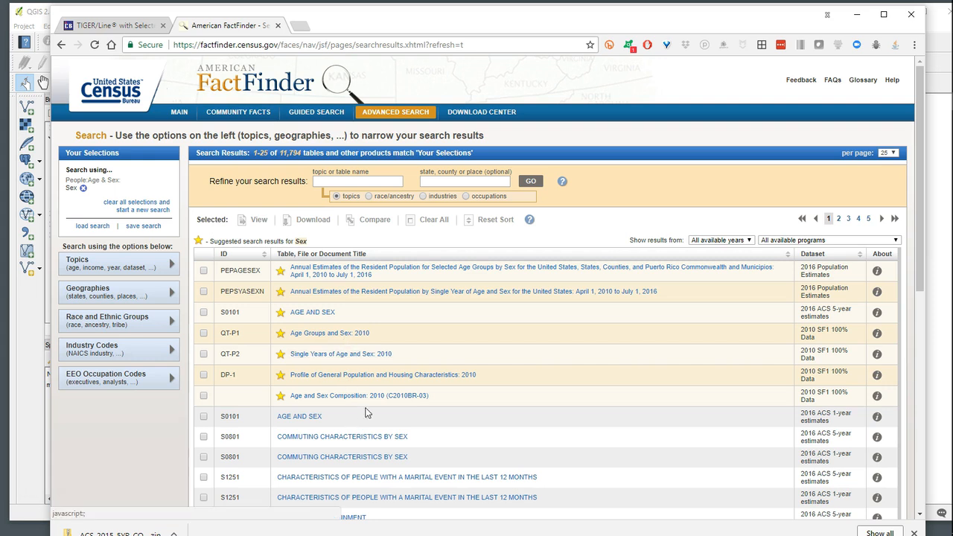
left_click(312, 313)
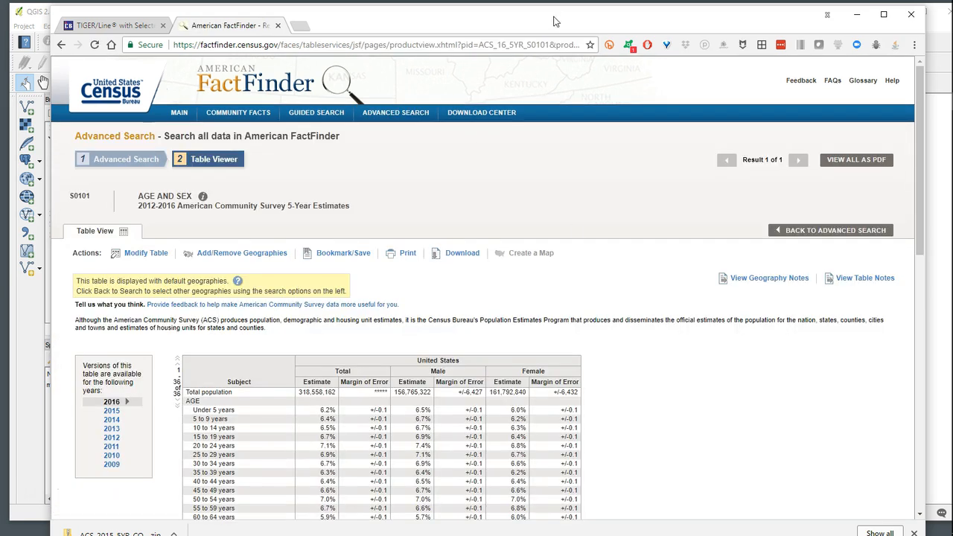
left_click_drag(553, 16, 556, 11)
scroll(360, 362, "down", 1)
scroll(360, 362, "down", 2)
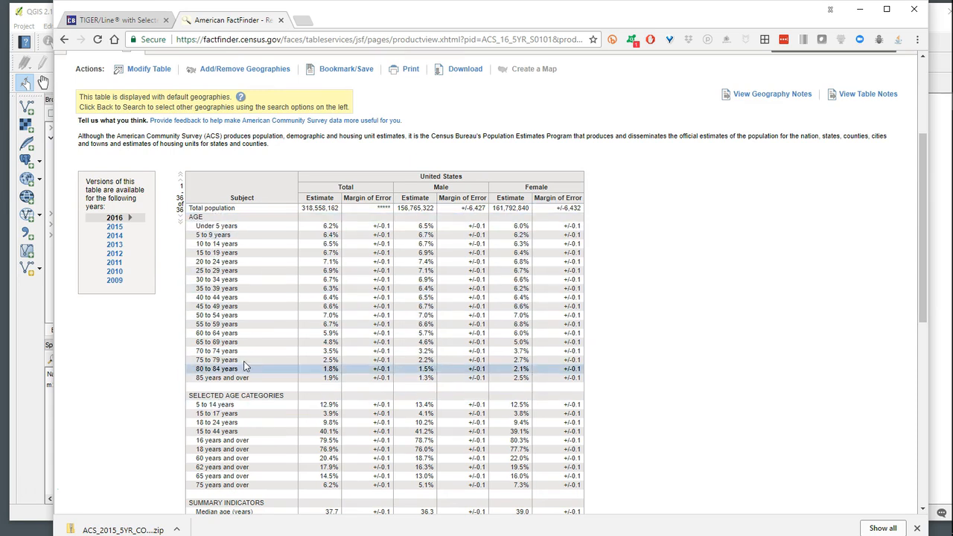
scroll(298, 350, "down", 1)
scroll(270, 332, "up", 2)
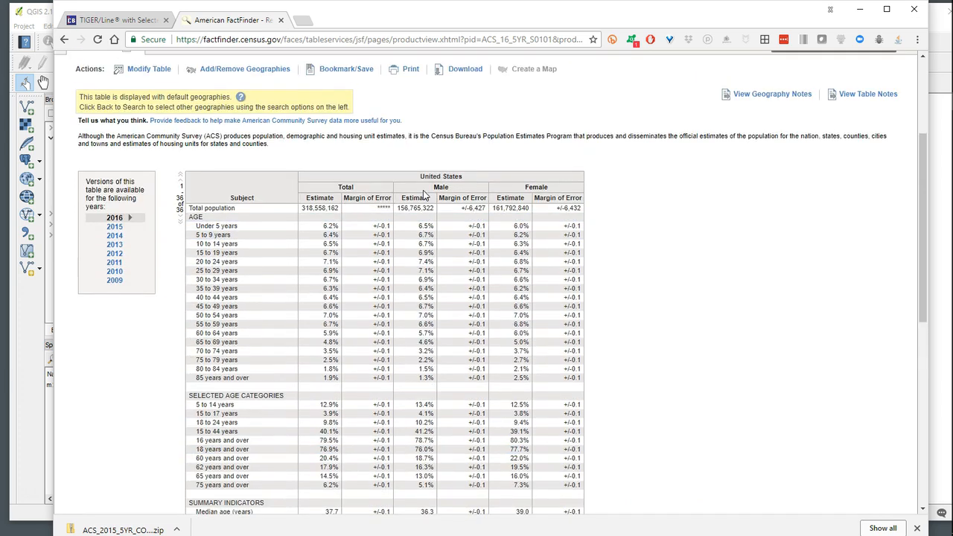
scroll(623, 230, "up", 3)
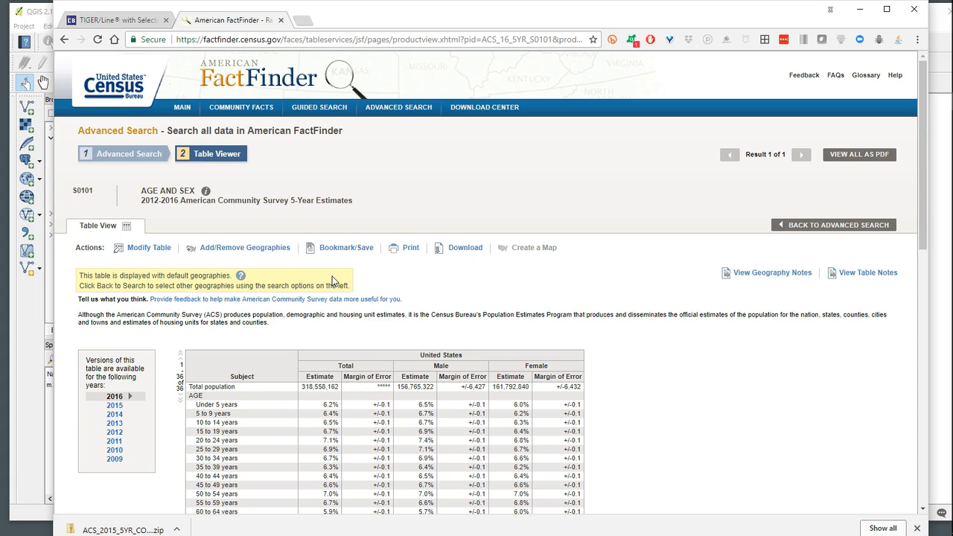
Step: Add all Census Tracts within New York as the table's geography and show the updated table
left_click(258, 248)
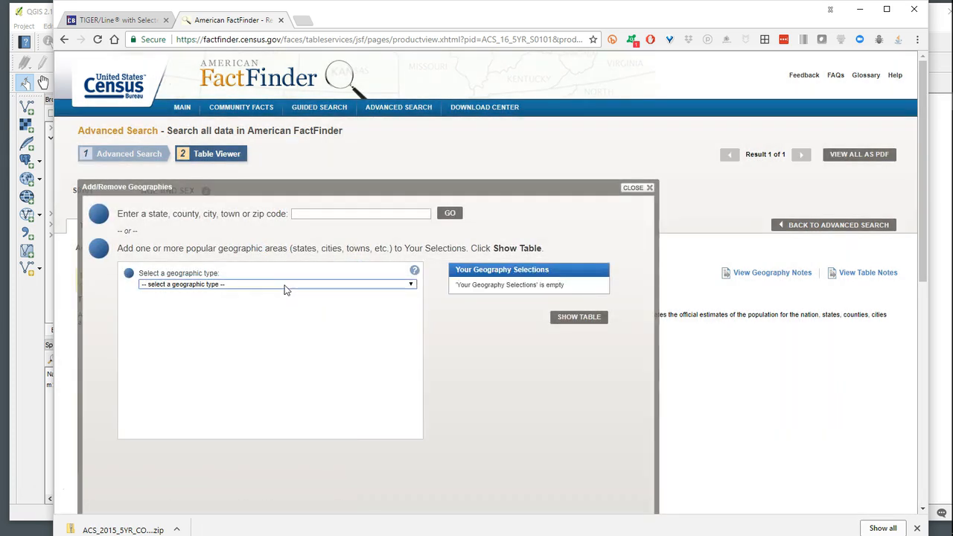
left_click(285, 286)
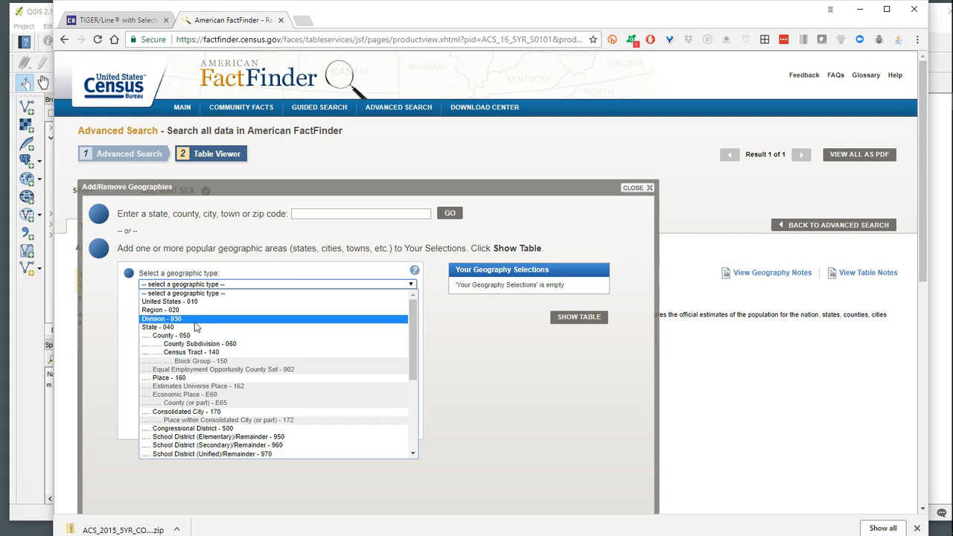
left_click(207, 352)
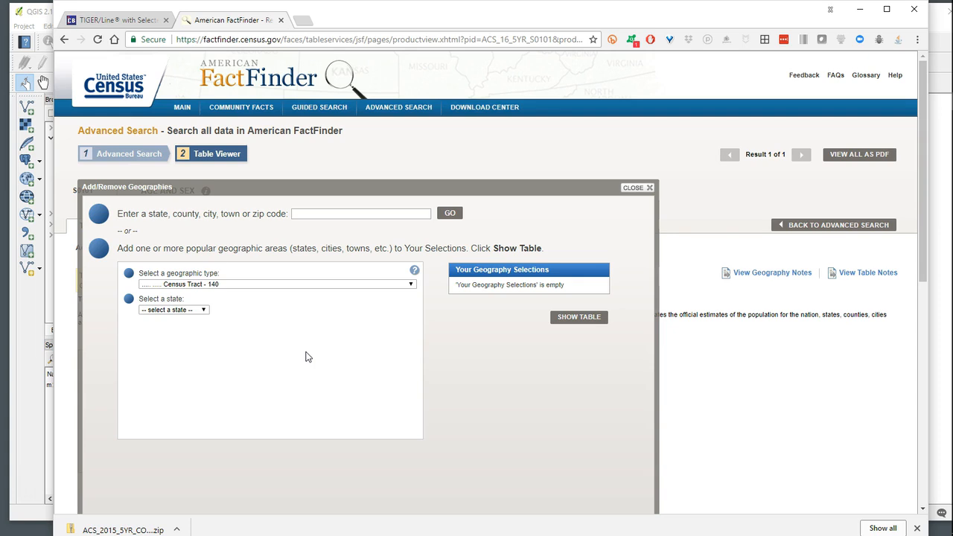
left_click(187, 311)
left_click_drag(202, 363, 198, 422)
left_click(157, 419)
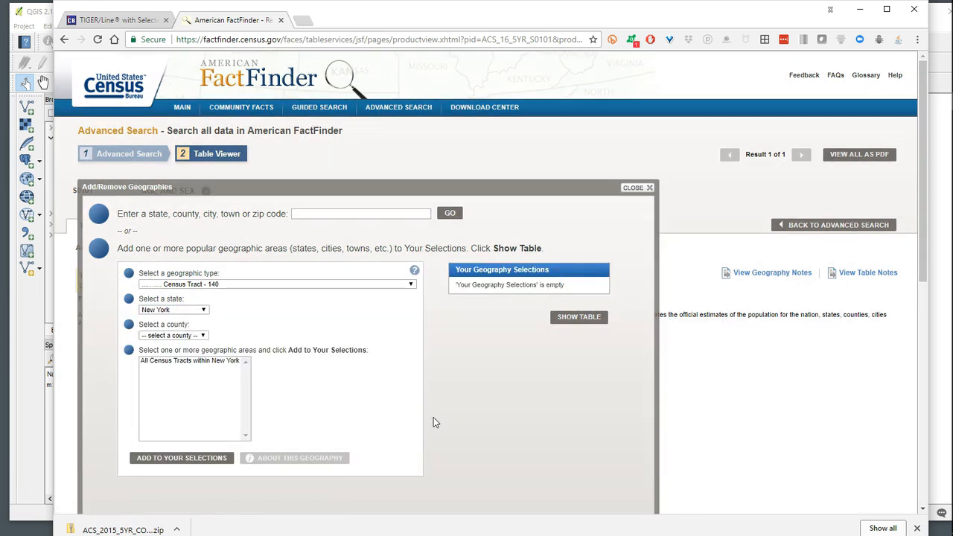
left_click(158, 362)
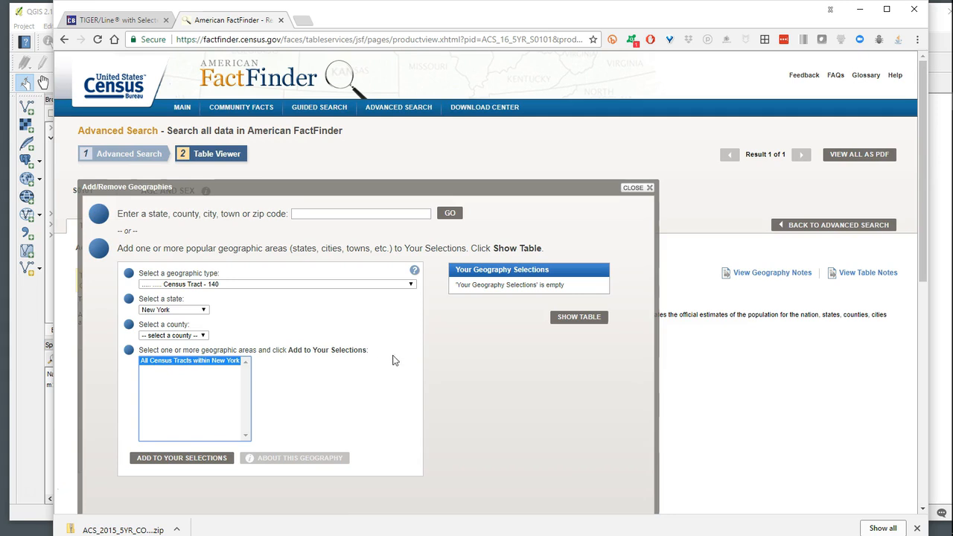
left_click(187, 457)
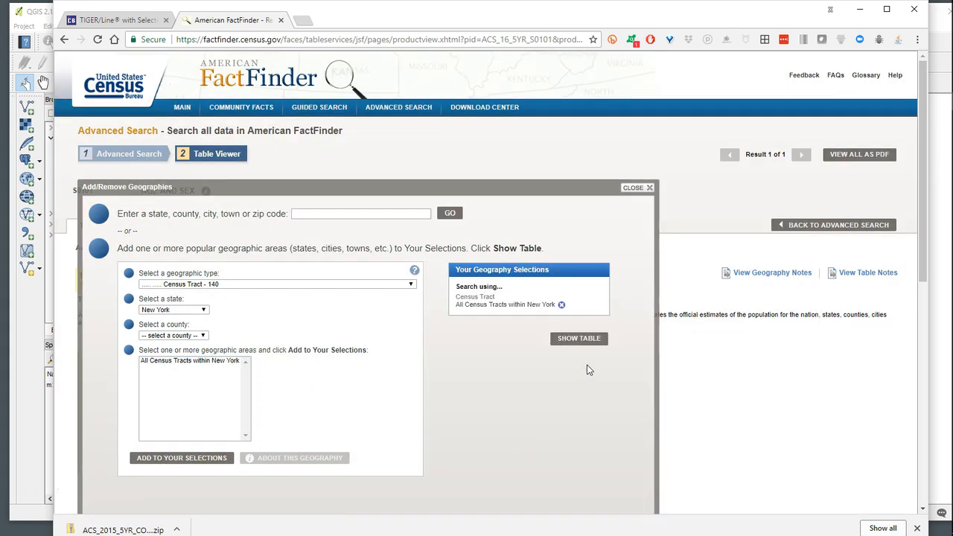
left_click(581, 340)
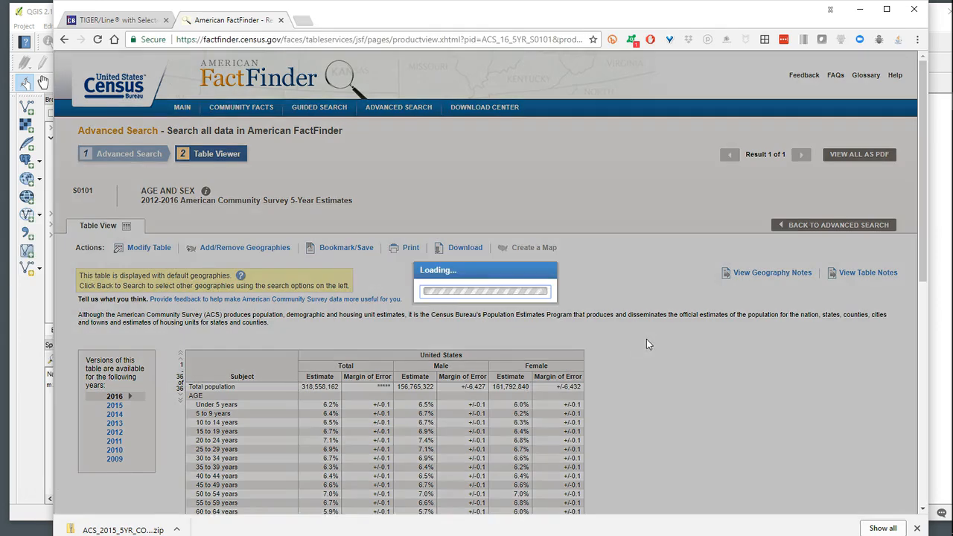
Step: Review the tract table and download it as CSV data for use, with descriptive element names but without merging annotations and data
scroll(574, 289, "down", 4)
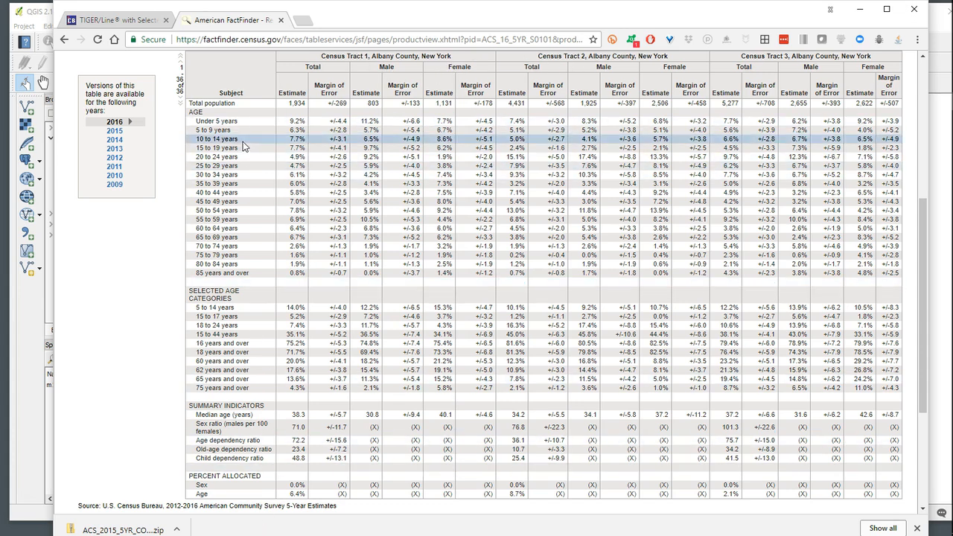
scroll(221, 412, "up", 2)
scroll(222, 411, "up", 2)
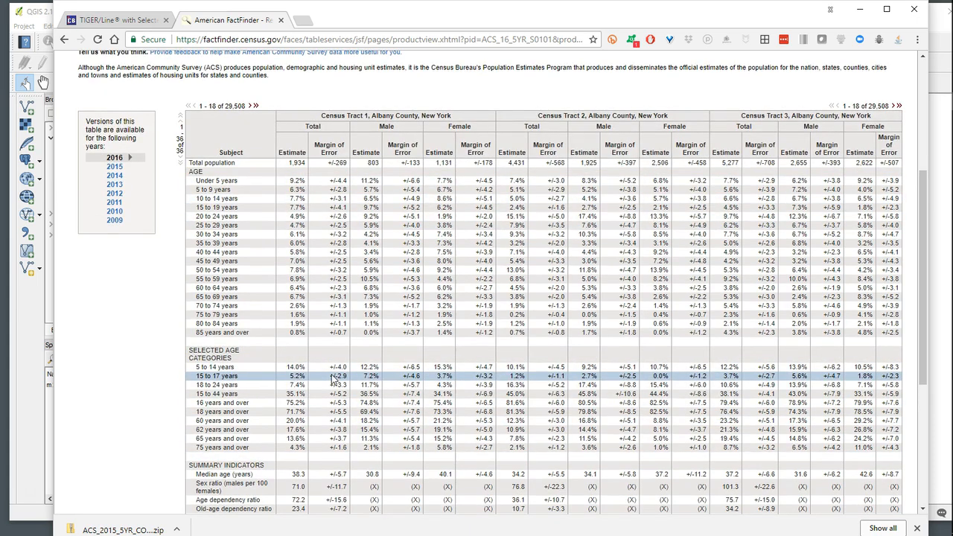
scroll(313, 350, "down", 3)
scroll(501, 177, "up", 5)
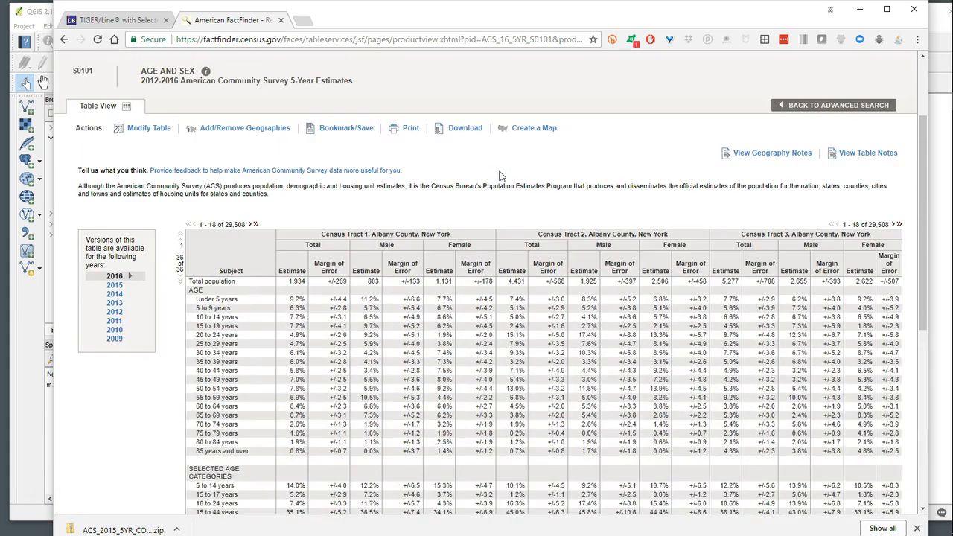
scroll(501, 178, "up", 3)
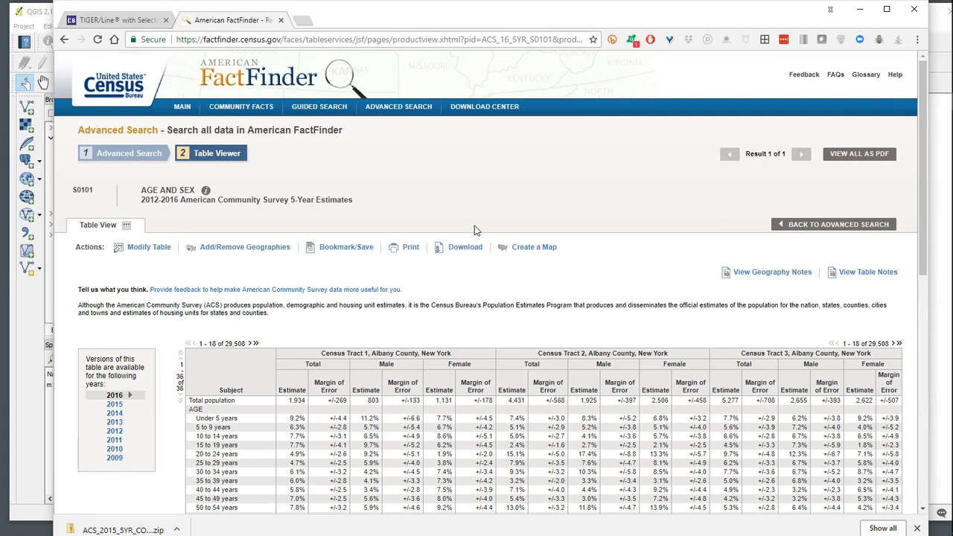
left_click(465, 248)
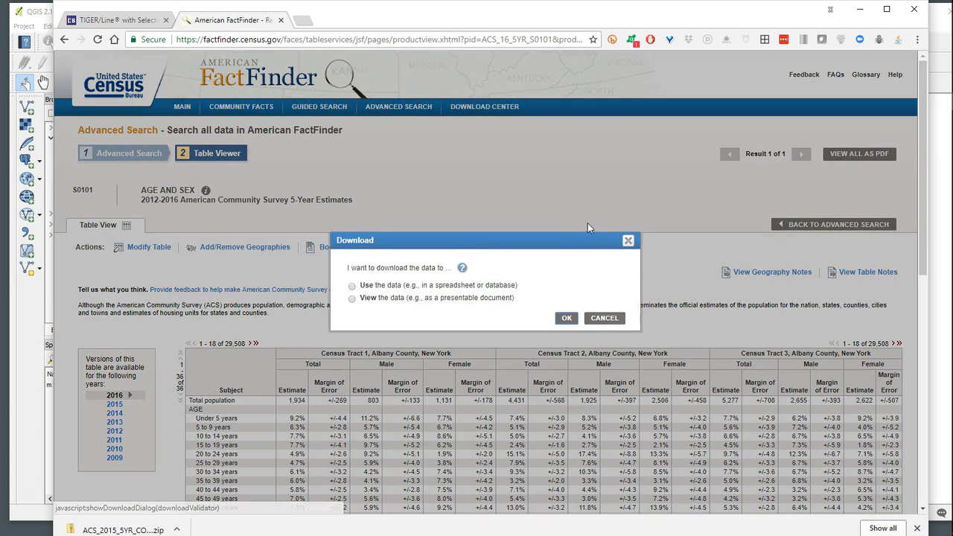
left_click(352, 286)
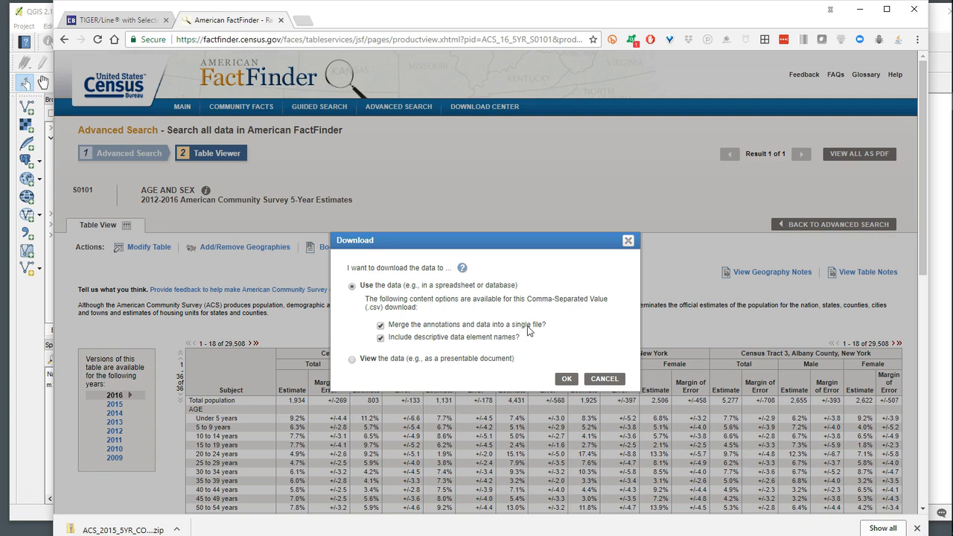
left_click(380, 325)
left_click(566, 378)
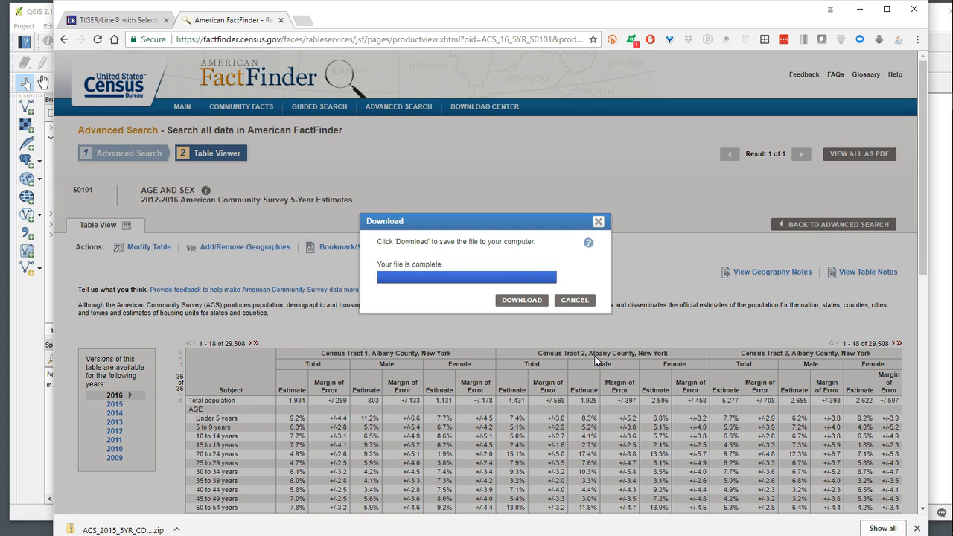
left_click(530, 301)
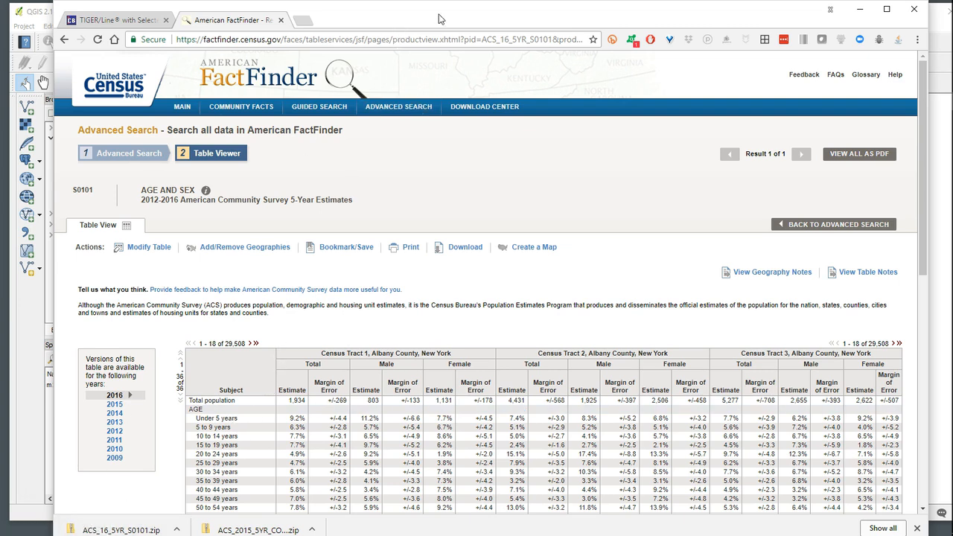
Step: Place the downloaded ACS_16_5YR_S0101.zip on the desktop and move the browser window clear of the desktop files
left_click_drag(438, 18, 474, 330)
left_click_drag(436, 17, 780, 268)
left_click_drag(285, 320, 477, 21)
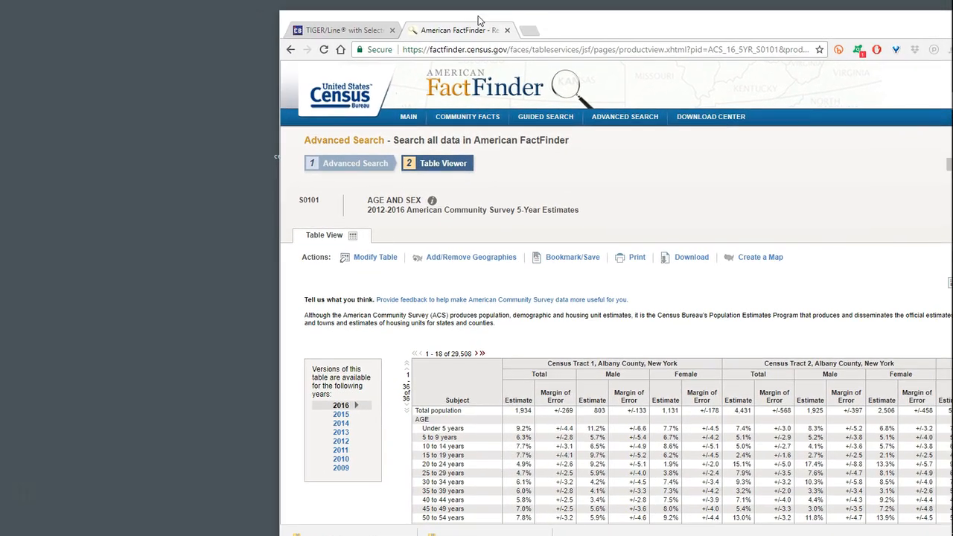
left_click_drag(327, 530, 231, 167)
left_click_drag(639, 31, 331, 405)
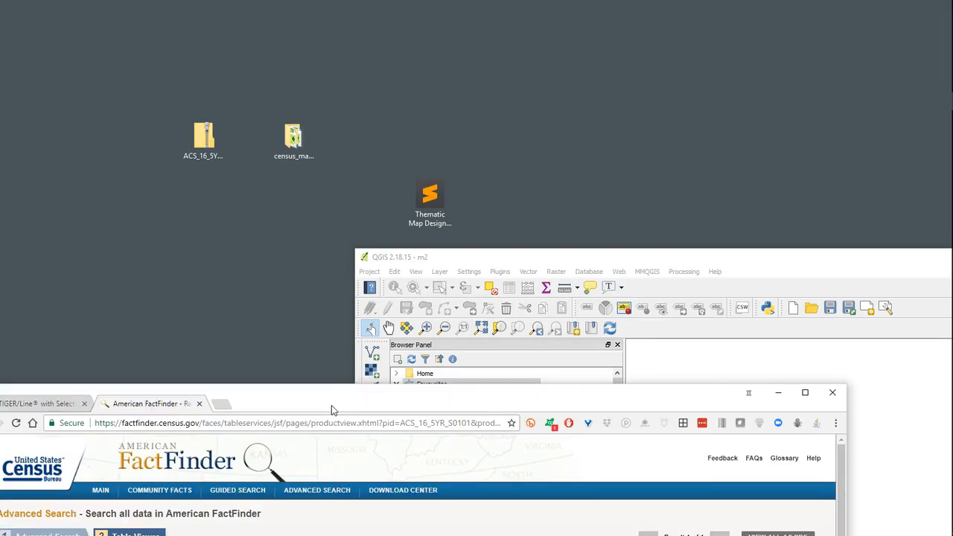
Step: Extract ACS_16_5YR_S0101.zip on the desktop and move the extracted folder into the census_mapping folder
double_click(292, 137)
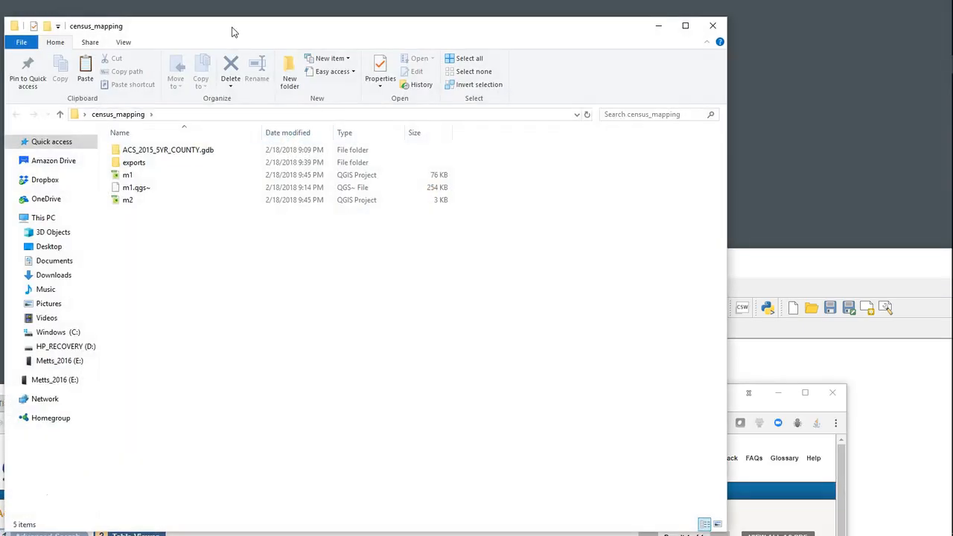
left_click_drag(231, 31, 499, 25)
right_click(211, 146)
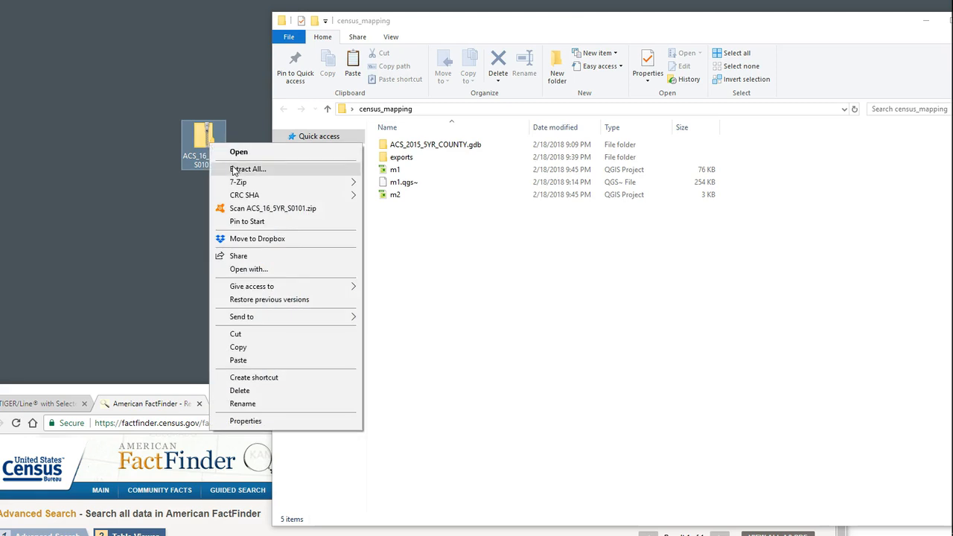
left_click(233, 170)
left_click(581, 390)
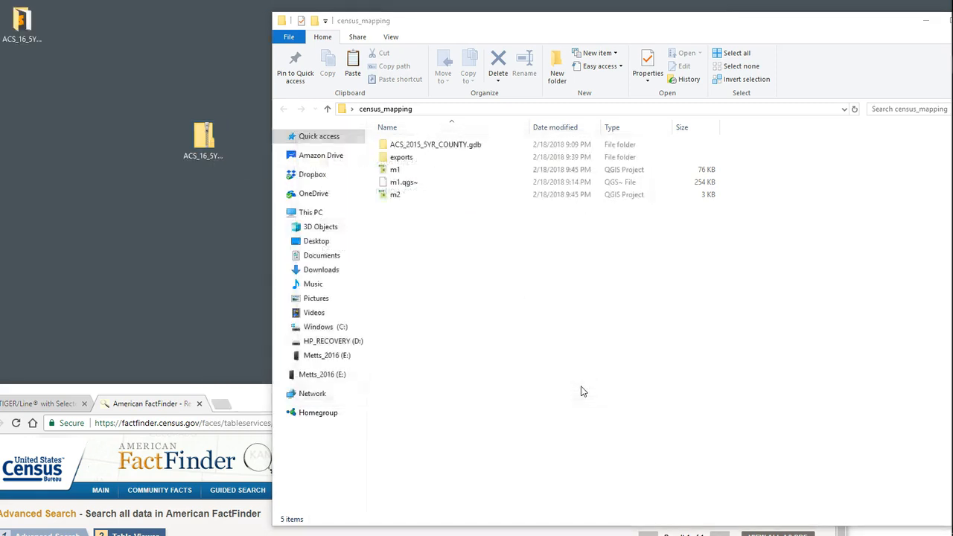
left_click(719, 11)
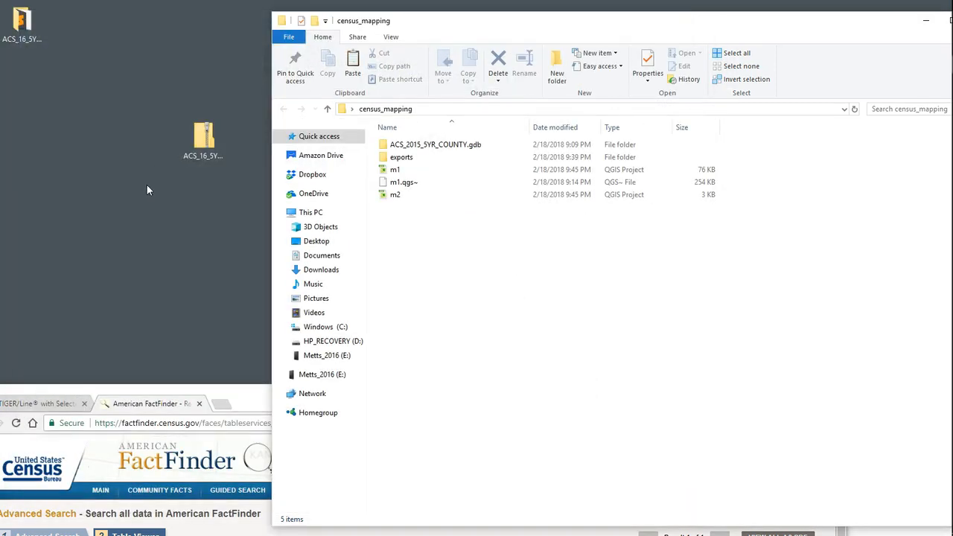
left_click_drag(22, 22, 477, 268)
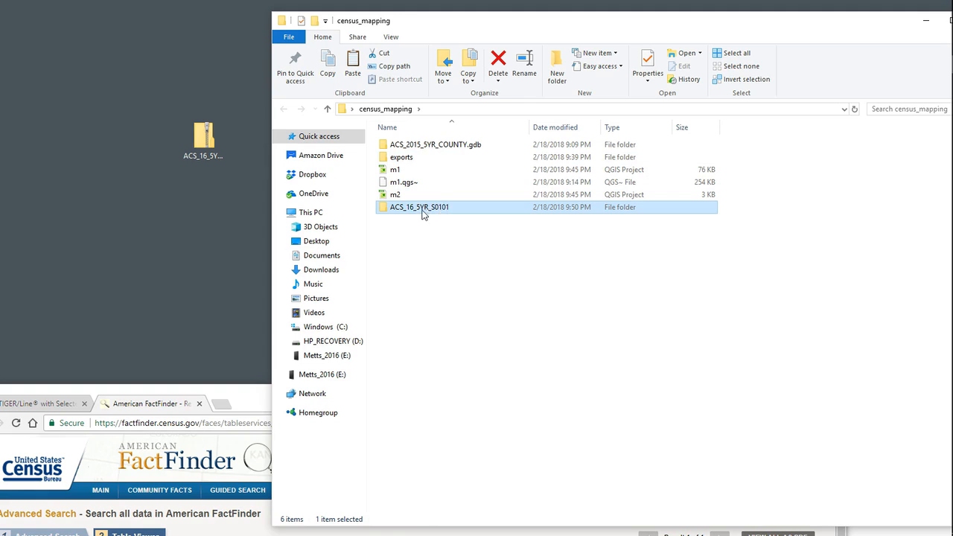
Step: Close the census_mapping folder window, bring the browser back into view and return to the Census TIGER Products page
left_click_drag(827, 26, 605, 20)
left_click(766, 15)
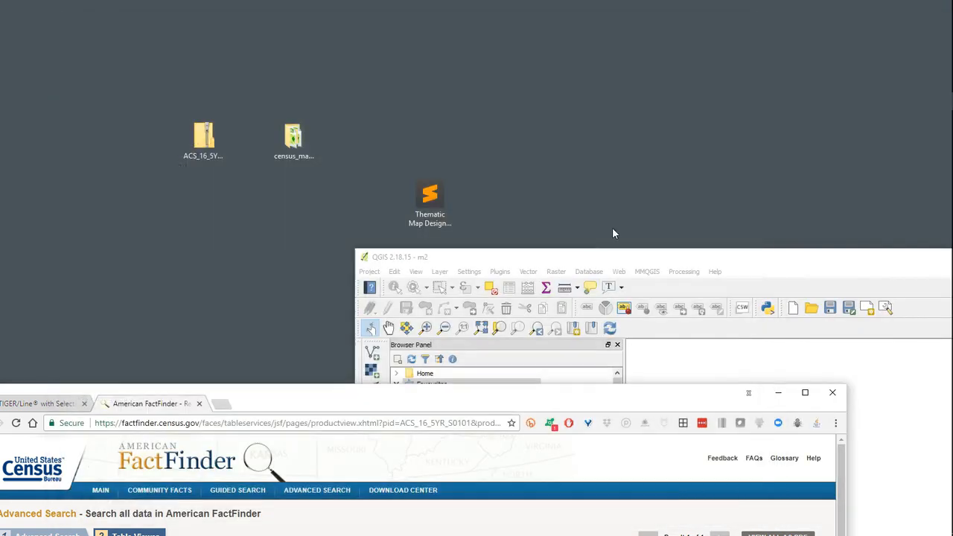
left_click_drag(483, 402, 596, 34)
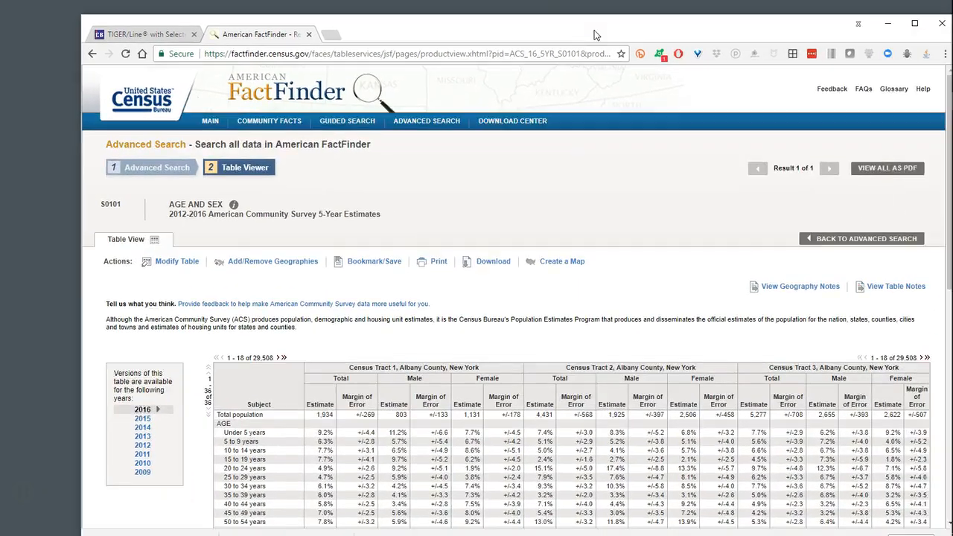
left_click(149, 34)
left_click_drag(366, 36, 356, 25)
scroll(336, 160, "down", 3)
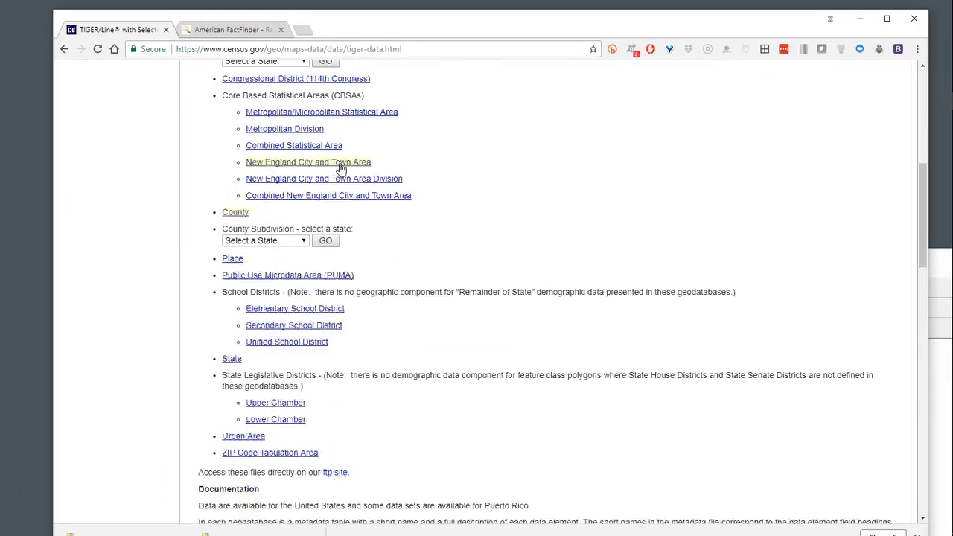
scroll(334, 159, "up", 6)
left_click(64, 49)
left_click(64, 50)
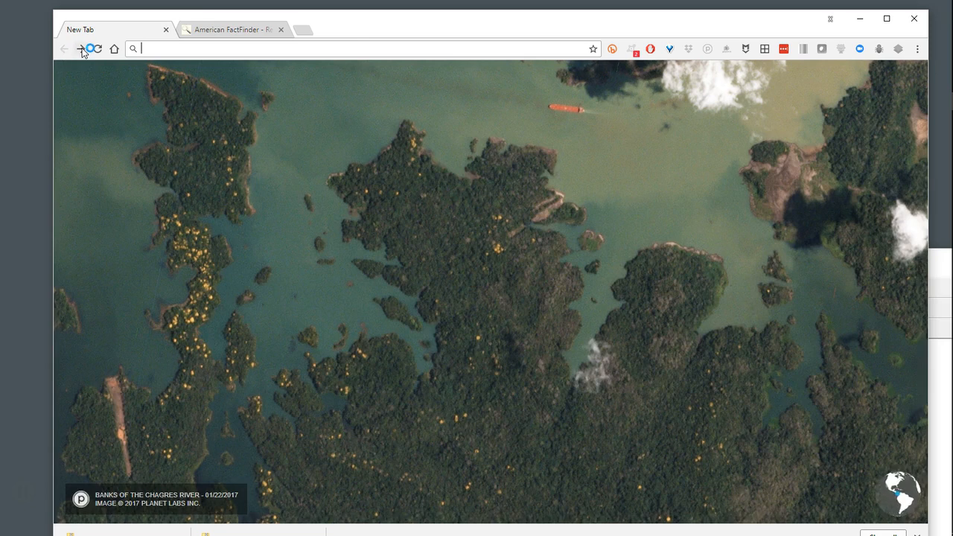
left_click(81, 49)
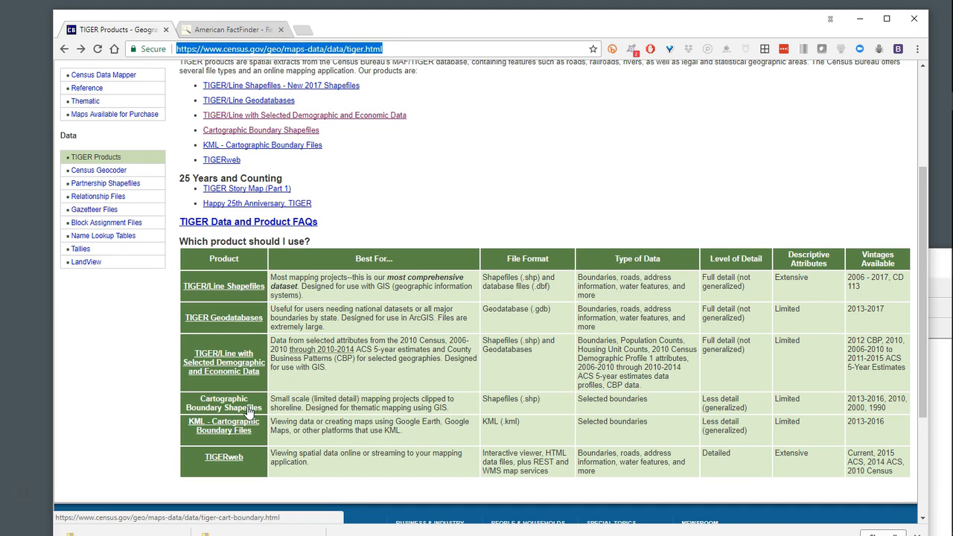
Step: Compare the TIGER products by scale and detail, and open the web download interface for the 2016 TIGER/Line Shapefiles
scroll(252, 410, "down", 1)
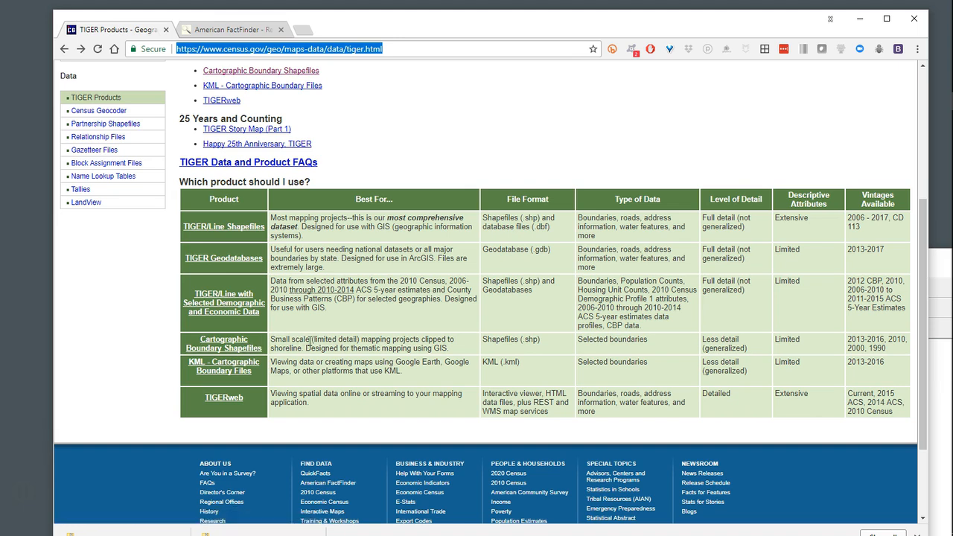
left_click_drag(312, 339, 273, 339)
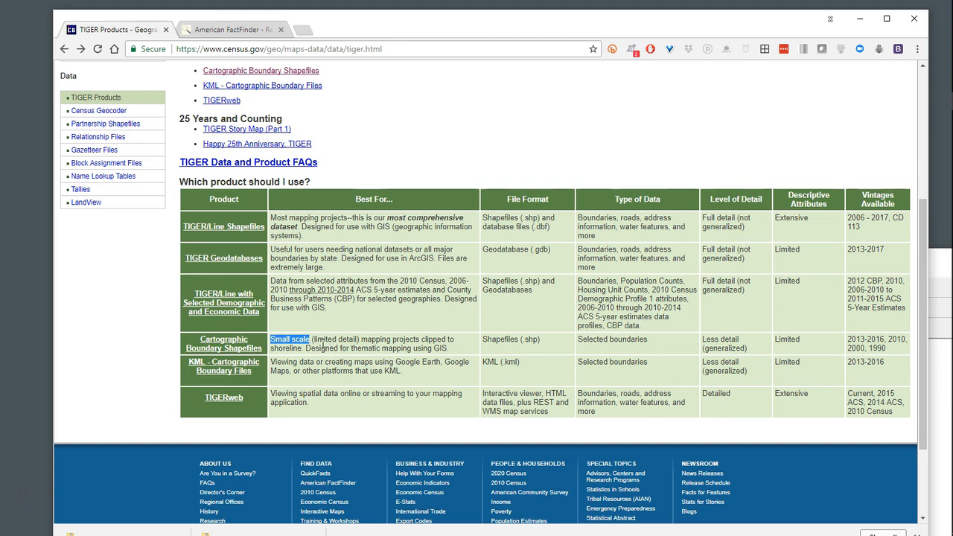
left_click(217, 232)
scroll(362, 247, "down", 3)
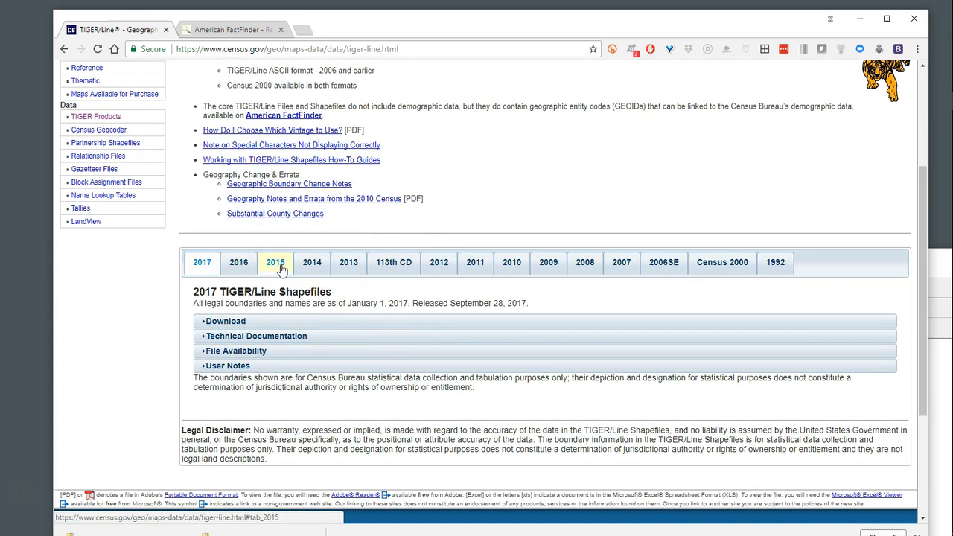
left_click(246, 264)
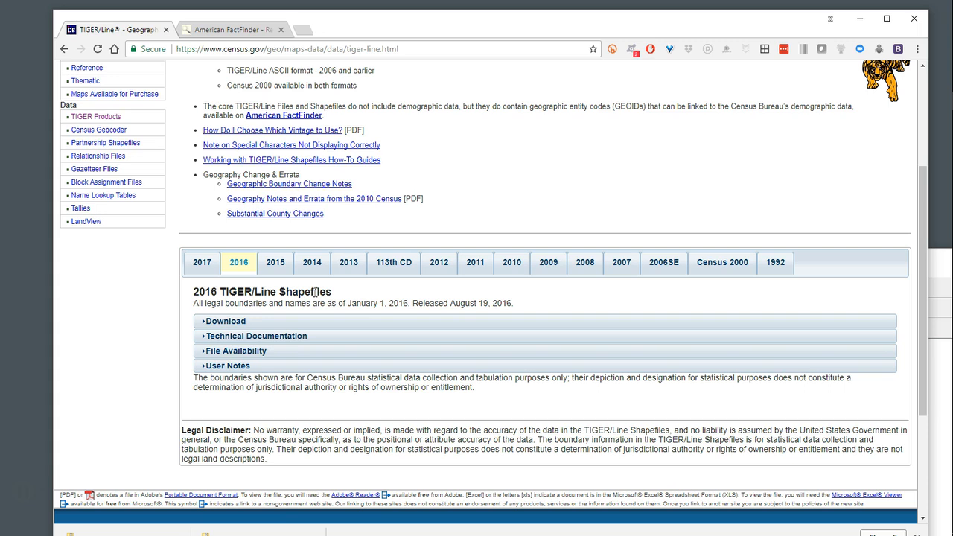
left_click(236, 323)
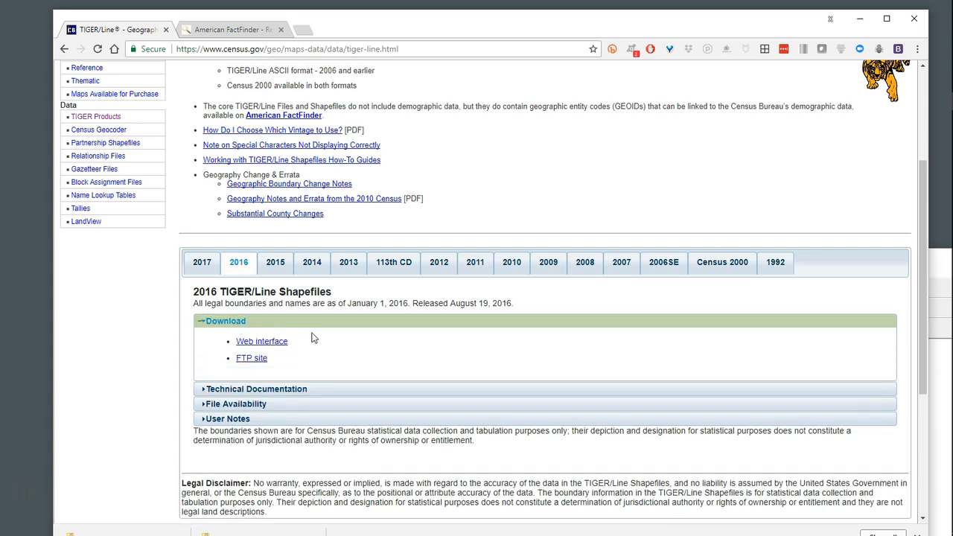
left_click(262, 343)
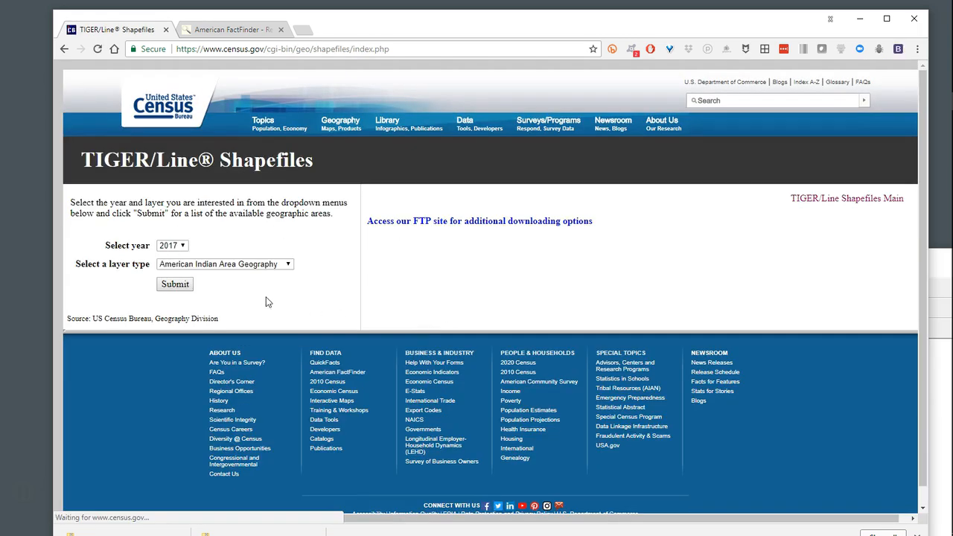
Step: Request the TIGER/Line shapefiles for year 2016 with layer type Census Tracts
left_click(162, 248)
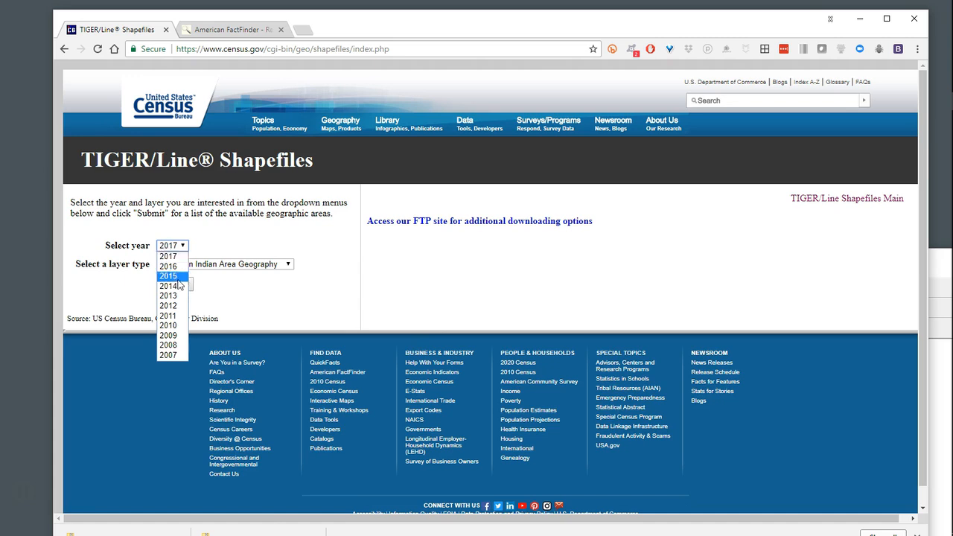
left_click(239, 272)
left_click(242, 267)
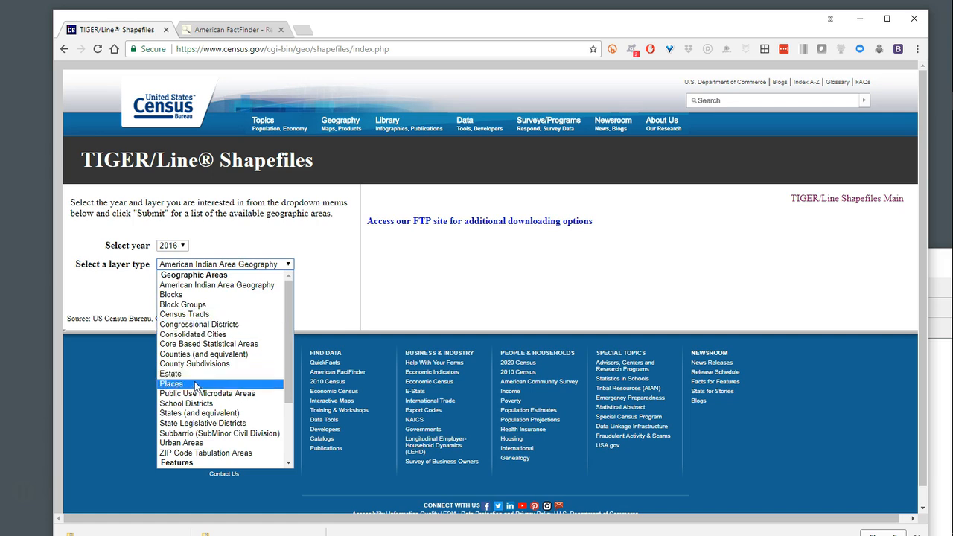
left_click(193, 314)
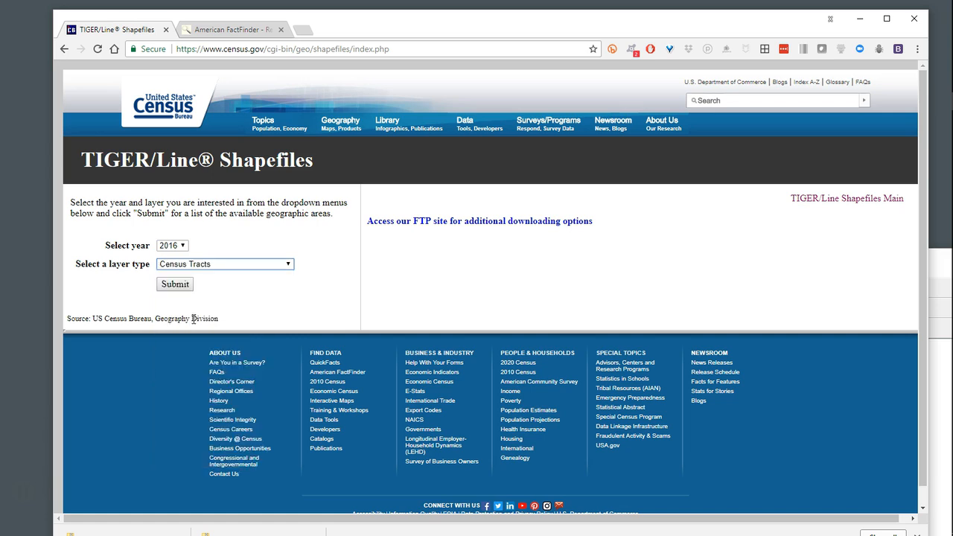
left_click(176, 285)
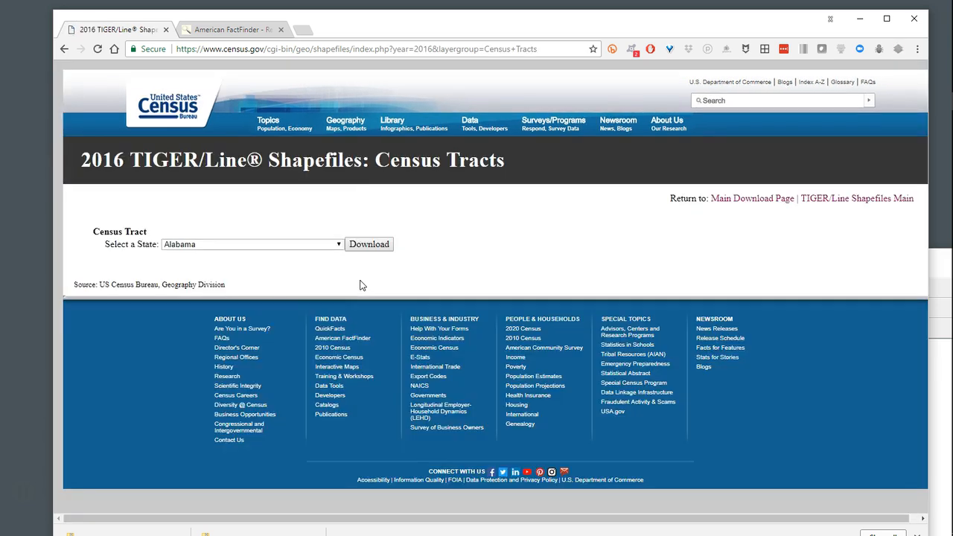
Step: Choose New York as the state and download its 2016 census tract shapefile
left_click(340, 244)
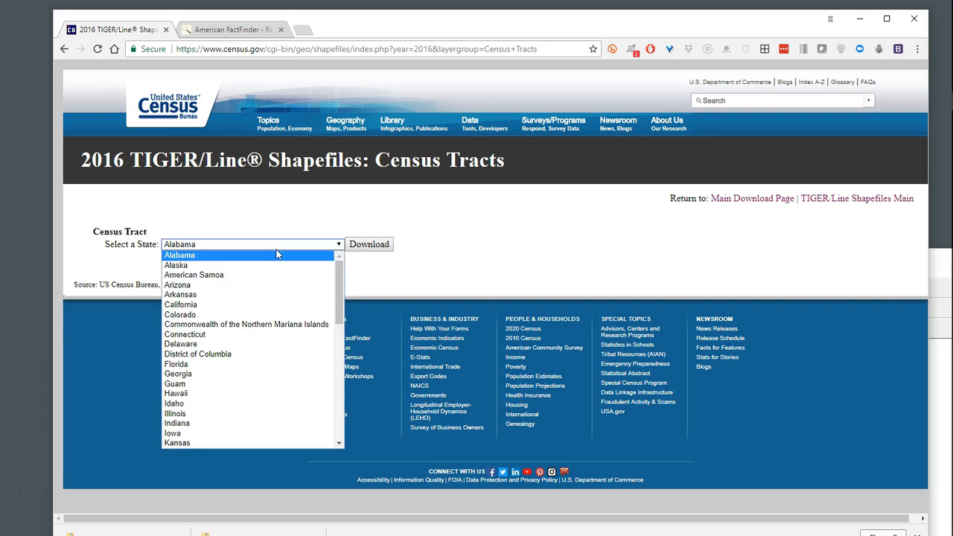
scroll(207, 399, "down", 5)
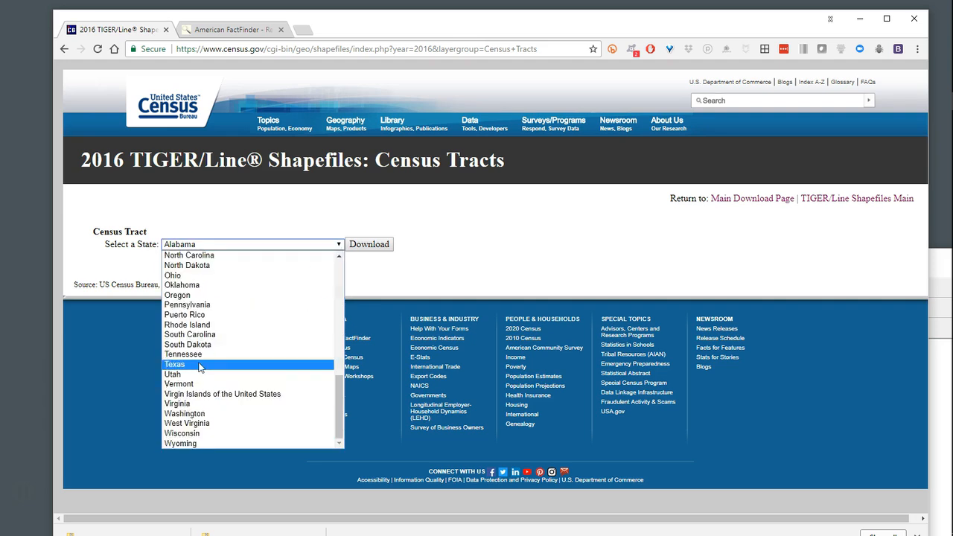
scroll(191, 359, "up", 4)
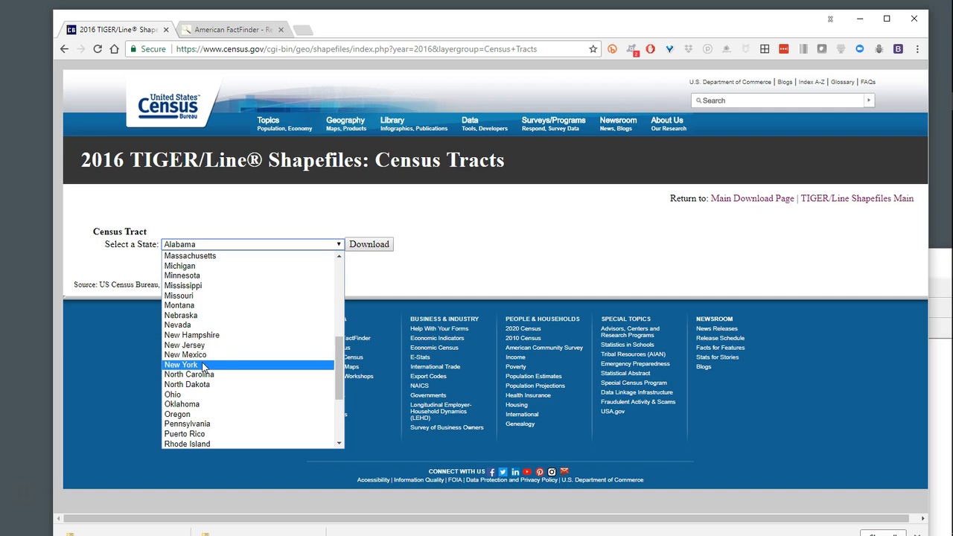
left_click(197, 366)
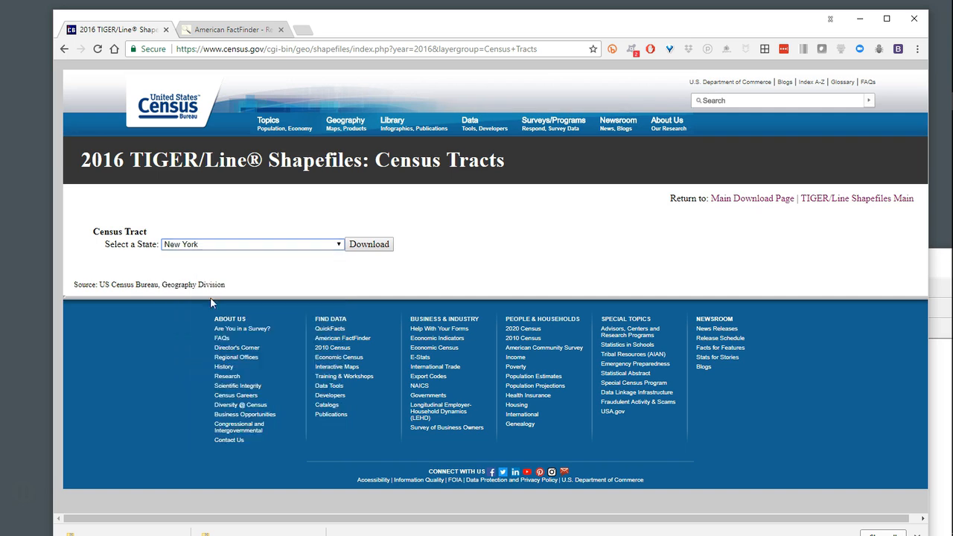
left_click(380, 246)
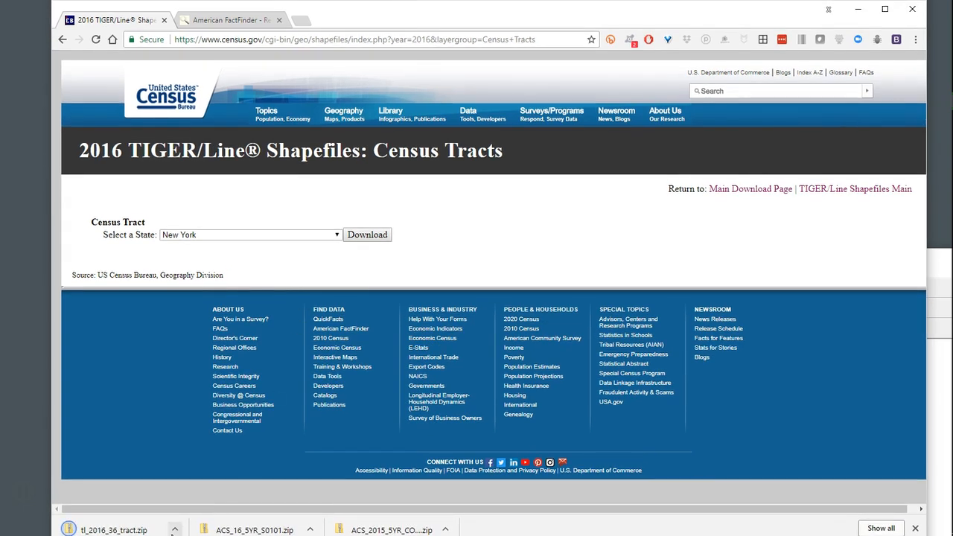
Step: Place the downloaded tl_2016_36_tract.zip on the desktop and arrange it beside the open census_mapping folder window
left_click(174, 529)
left_click(223, 489)
left_click_drag(323, 149, 10, 205)
left_click_drag(10, 206, 15, 201)
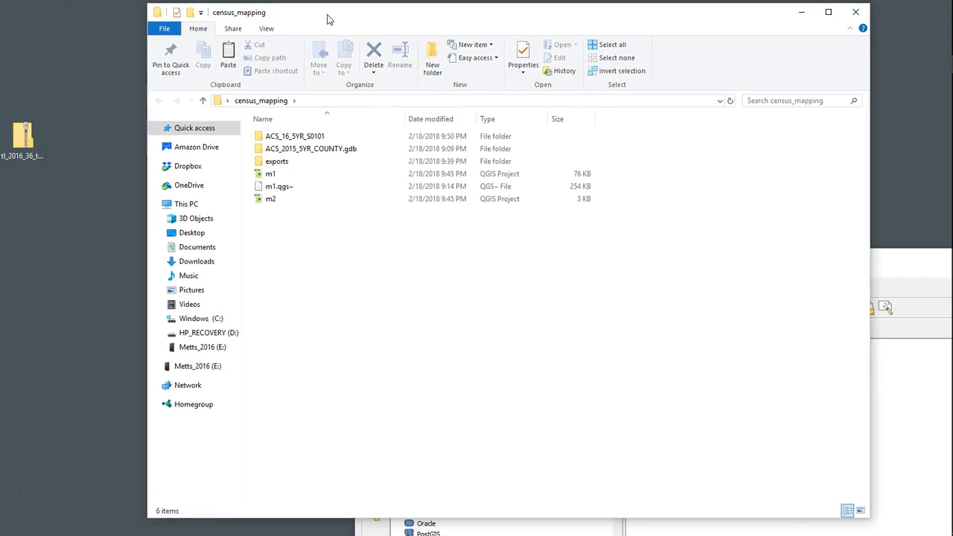
left_click_drag(325, 17, 459, 17)
left_click_drag(21, 139, 112, 198)
Step: Extract tl_2016_36_tract.zip on the desktop, move the extracted folder into census_mapping and close the folder windows
right_click(96, 198)
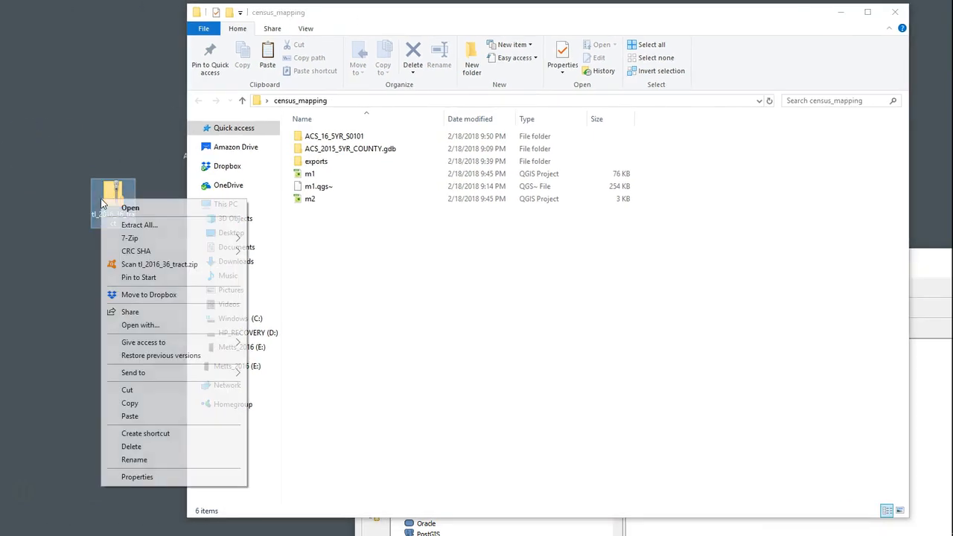
left_click(133, 226)
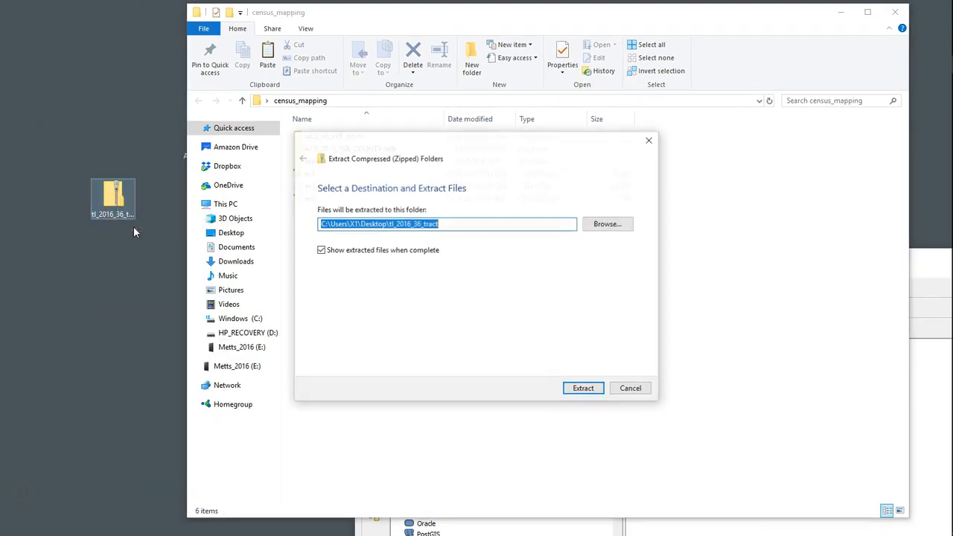
left_click(594, 387)
left_click(22, 22)
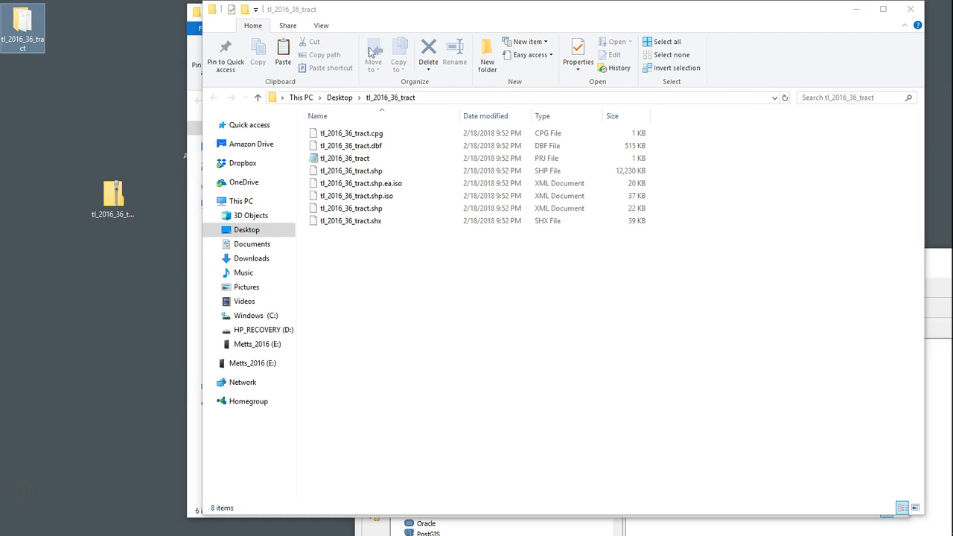
left_click(910, 13)
left_click_drag(22, 26, 372, 272)
left_click(895, 12)
Step: Delete the tl_2016_36_tract and ACS_16_5YR_S0101 zip archives from the desktop
left_click_drag(113, 195, 216, 199)
left_click_drag(257, 261, 181, 117)
right_click(195, 136)
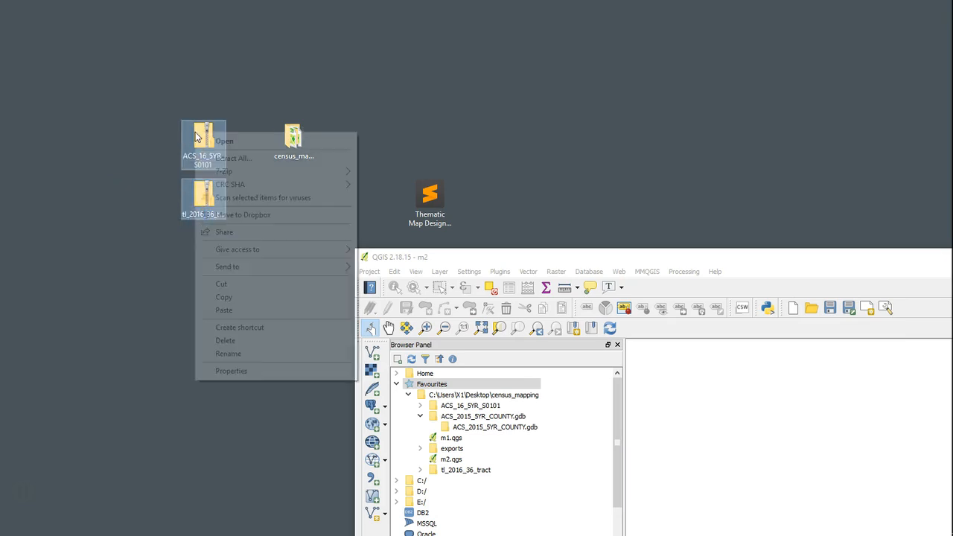
left_click(253, 342)
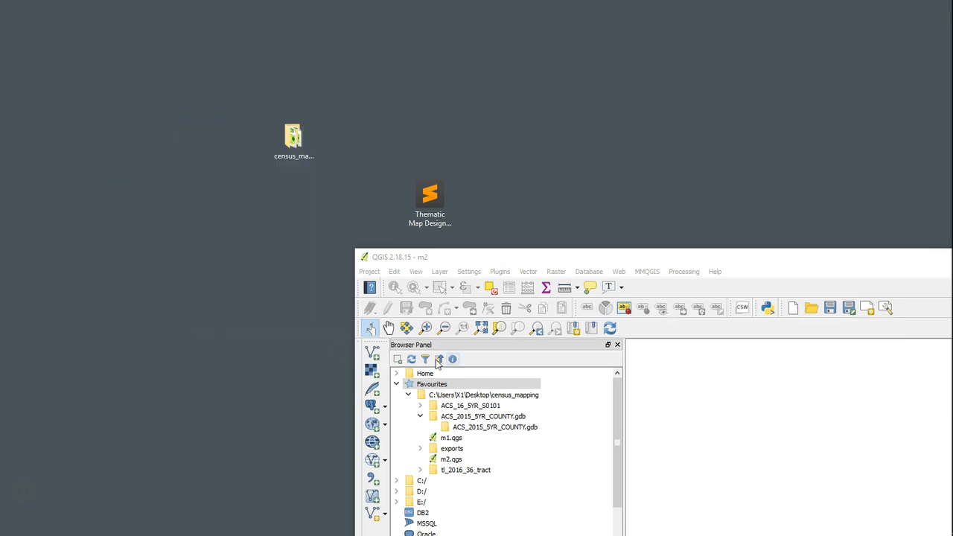
Step: In QGIS, remove the census_mapping favourite and add the desktop census_mapping directory to the favourites again
double_click(616, 259)
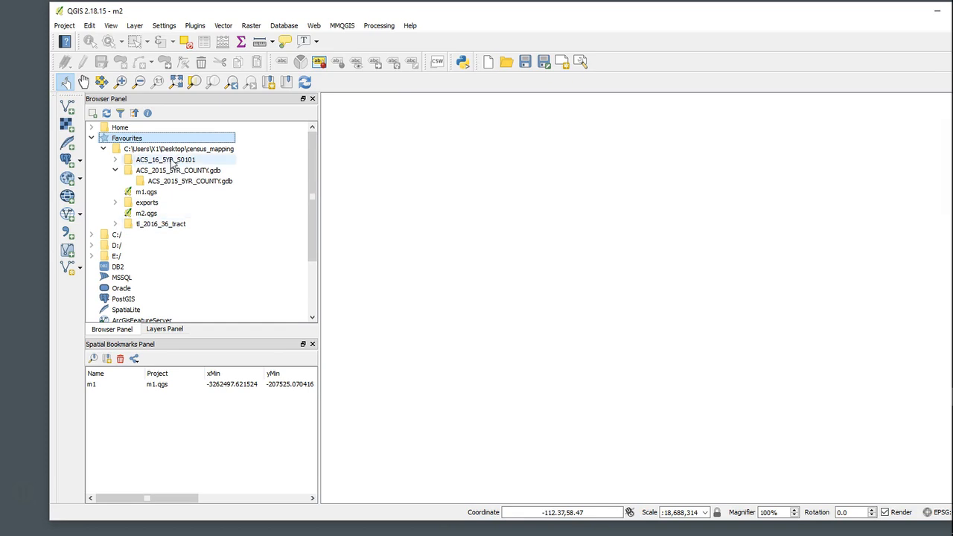
right_click(154, 149)
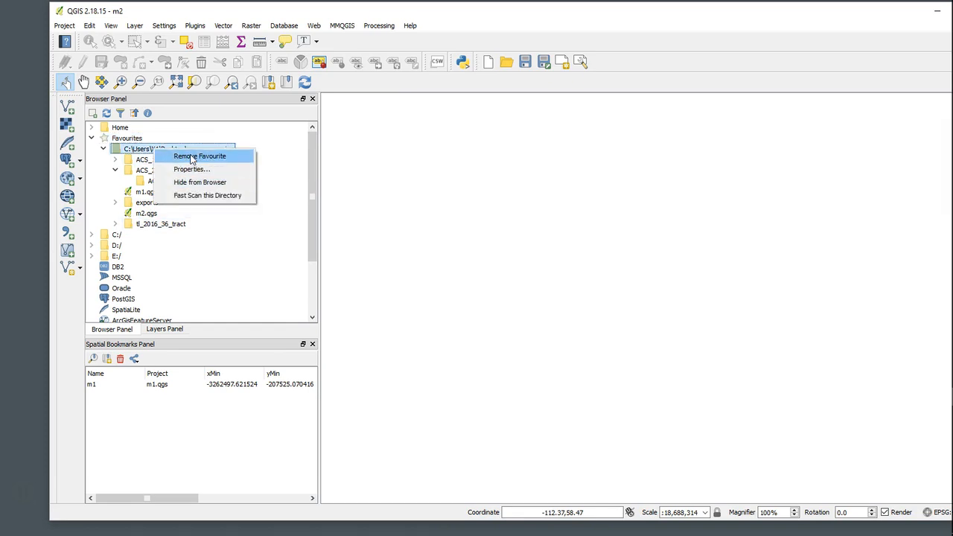
left_click(192, 157)
right_click(127, 138)
left_click(170, 147)
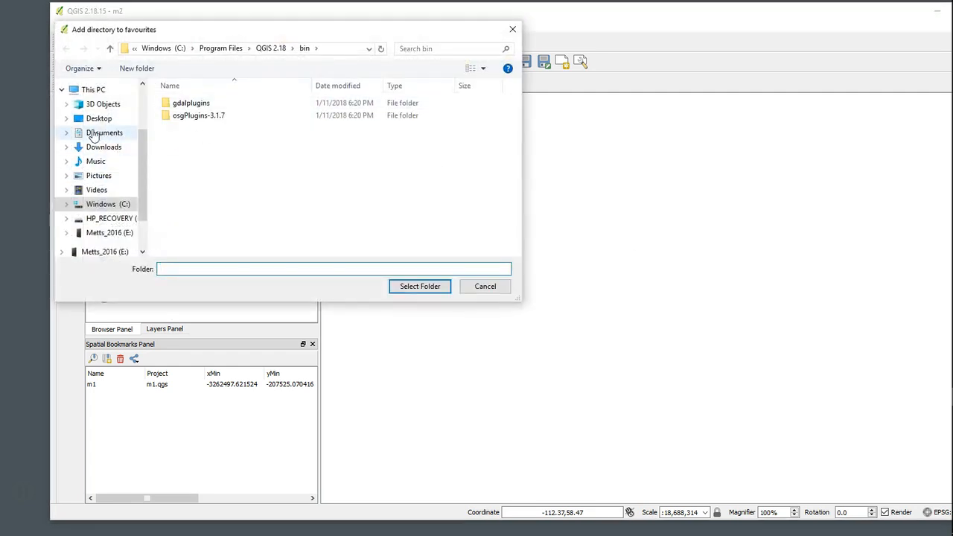
left_click(95, 119)
left_click(195, 103)
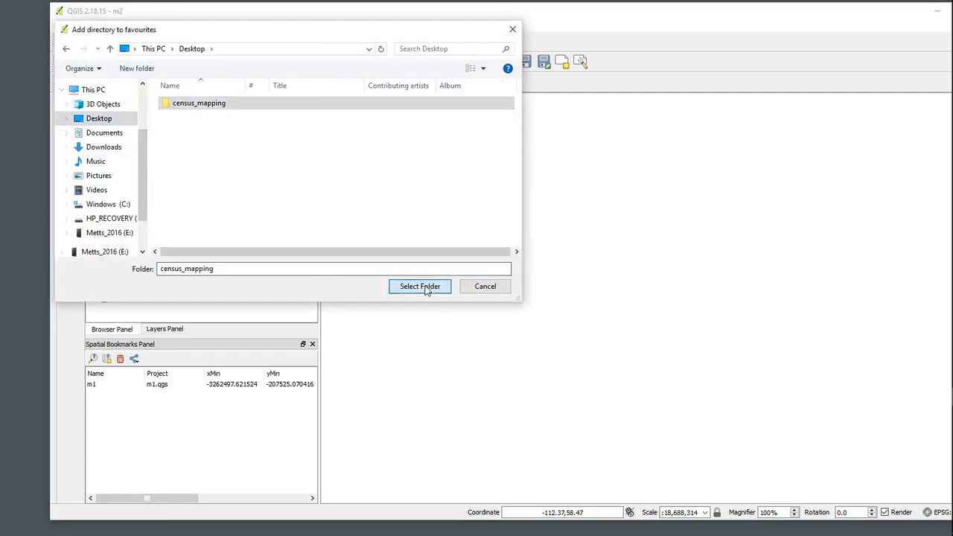
left_click(420, 287)
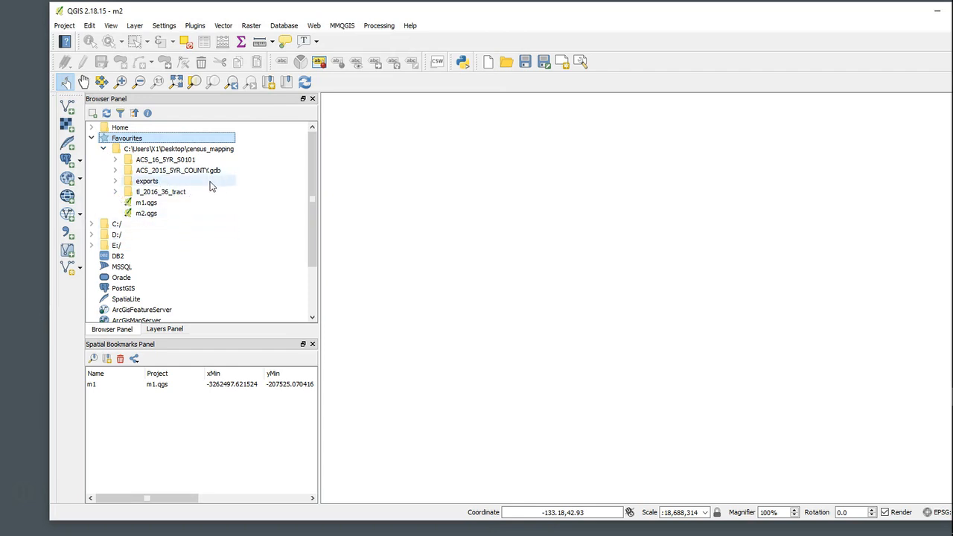
Step: Add tl_2016_36_tract.shp and ACS_16_5YR_S0101_metadata.csv from their census_mapping subfolders to the m2 project
left_click(116, 193)
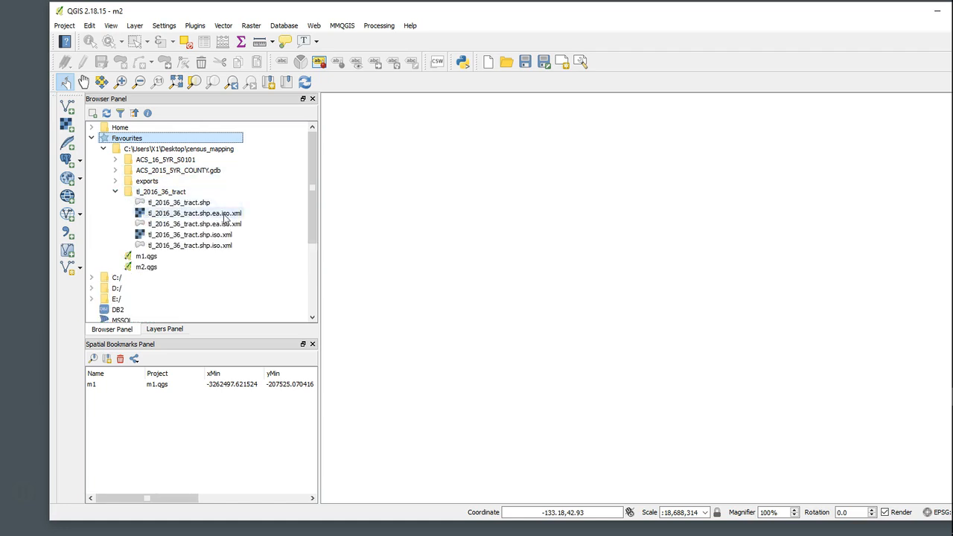
left_click(139, 204)
left_click_drag(139, 207, 387, 204)
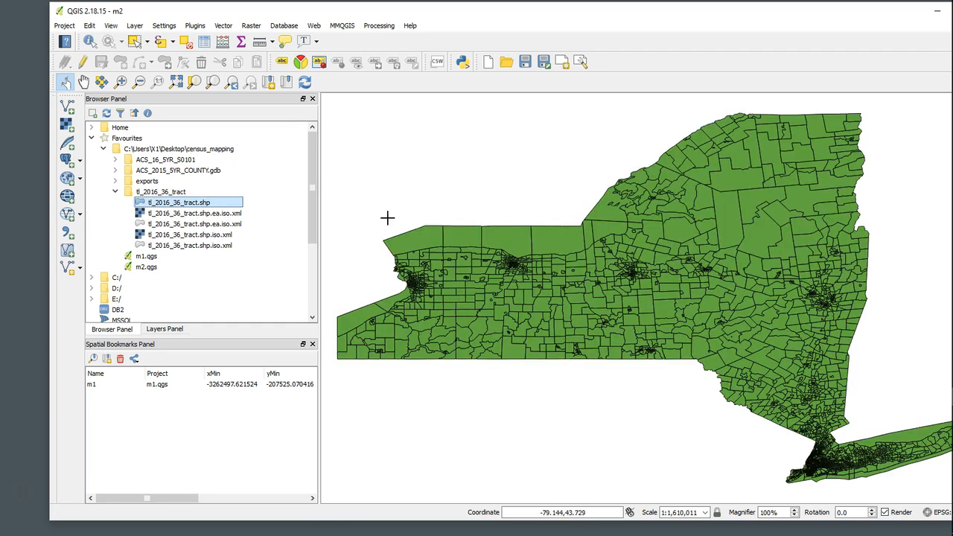
left_click(116, 160)
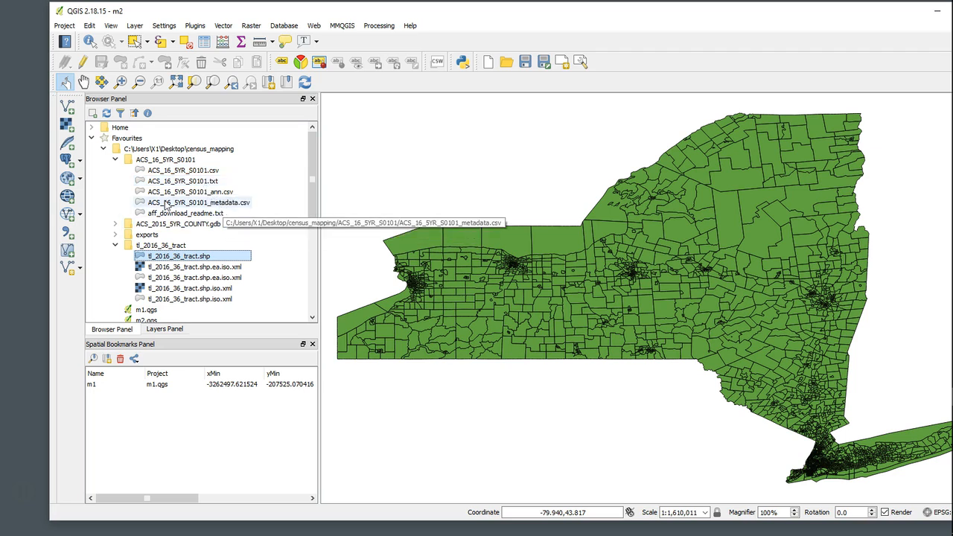
left_click_drag(140, 207, 380, 213)
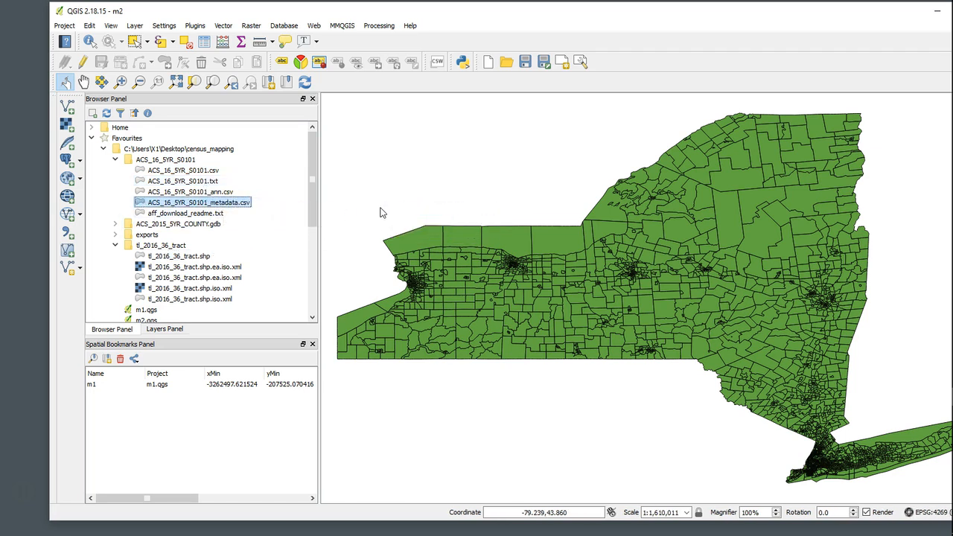
Step: Add ACS_16_5YR_S0101_ann.csv and ACS_16_5YR_S0101.csv to the project and show the list of loaded layers
left_click_drag(138, 192, 341, 177)
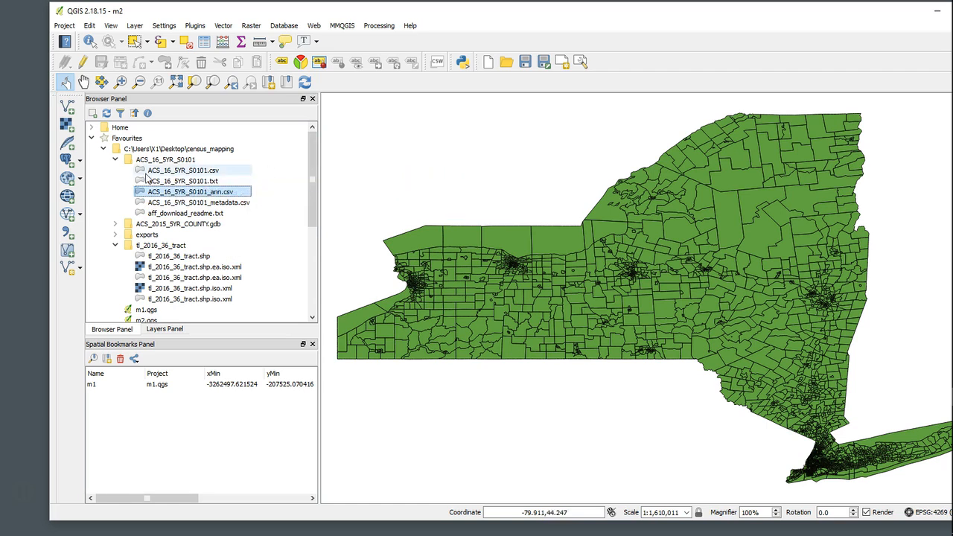
left_click_drag(140, 173, 374, 164)
left_click(171, 329)
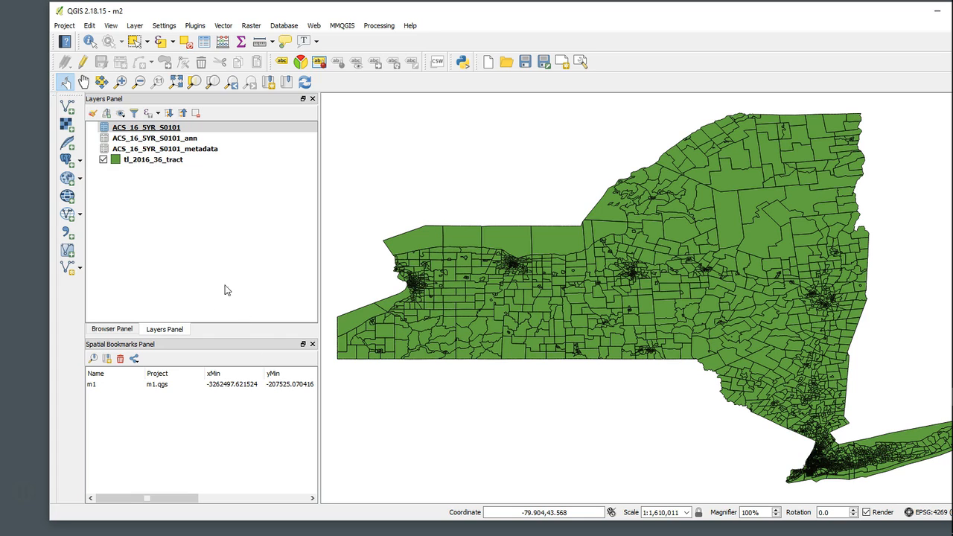
Step: Review the attribute table of the tl_2016_36_tract layer and close it
left_click(174, 162)
right_click(173, 164)
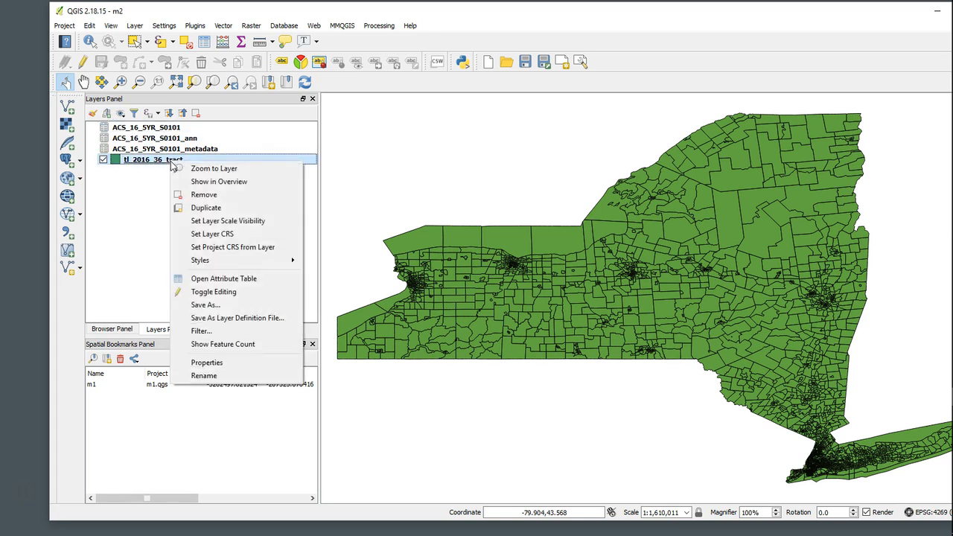
left_click(245, 292)
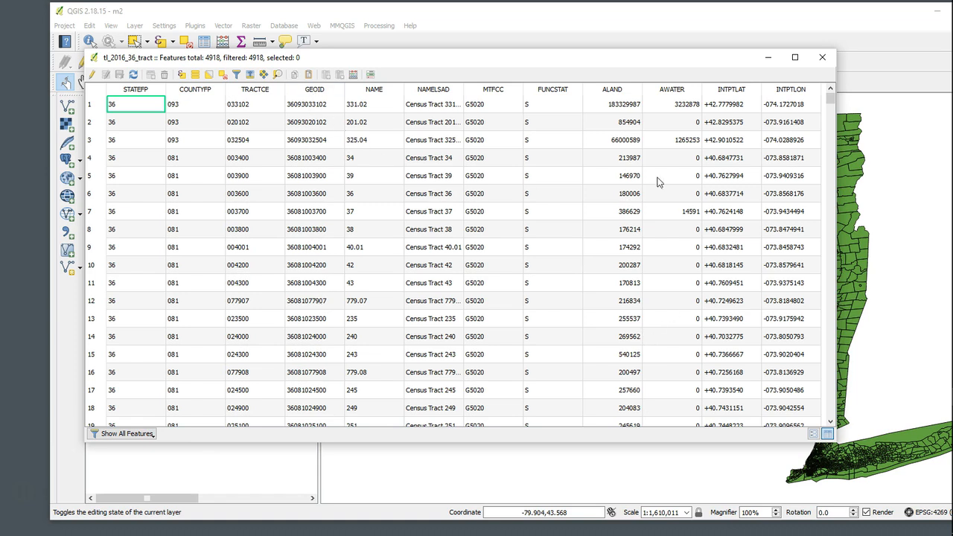
left_click(822, 57)
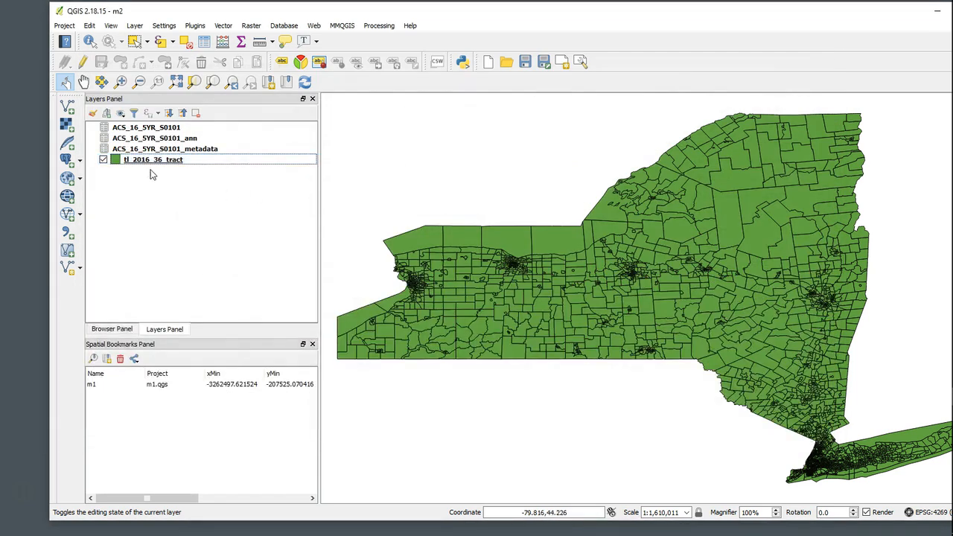
Step: Examine the ID, geography and estimate columns in the ACS_16_5YR_S0101 attribute table, and close it
right_click(160, 128)
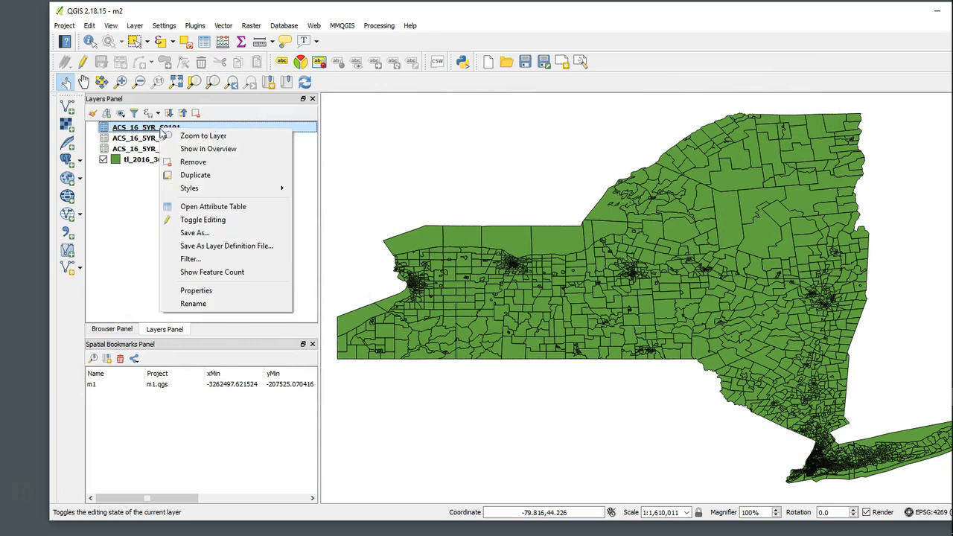
left_click(220, 206)
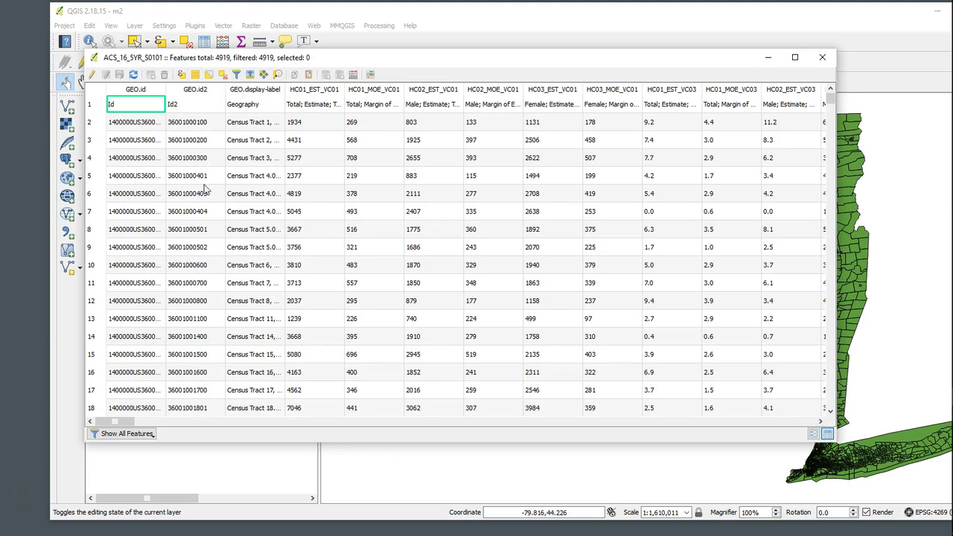
mouse_move(126, 422)
left_mouse_down()
mouse_move(557, 466)
mouse_move(816, 467)
mouse_move(127, 427)
left_mouse_up()
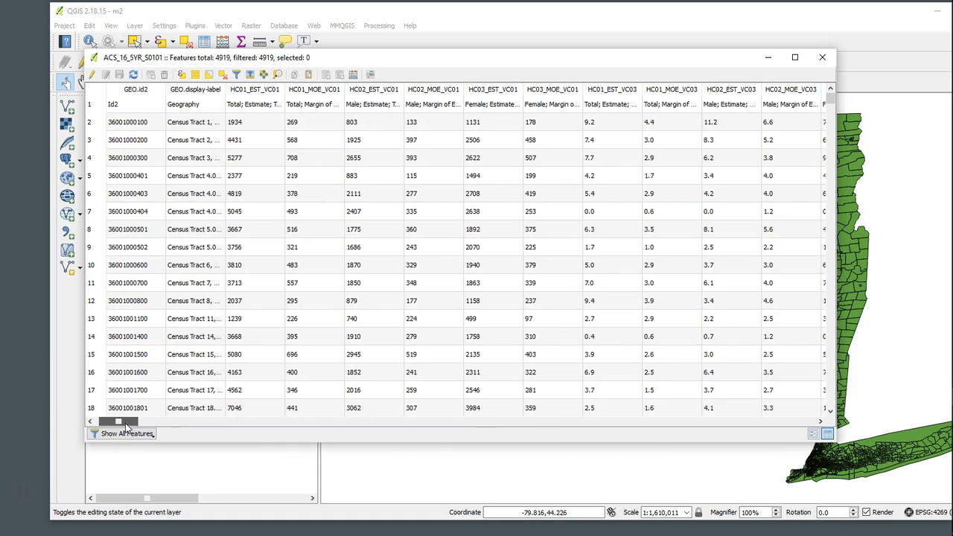
left_click(822, 57)
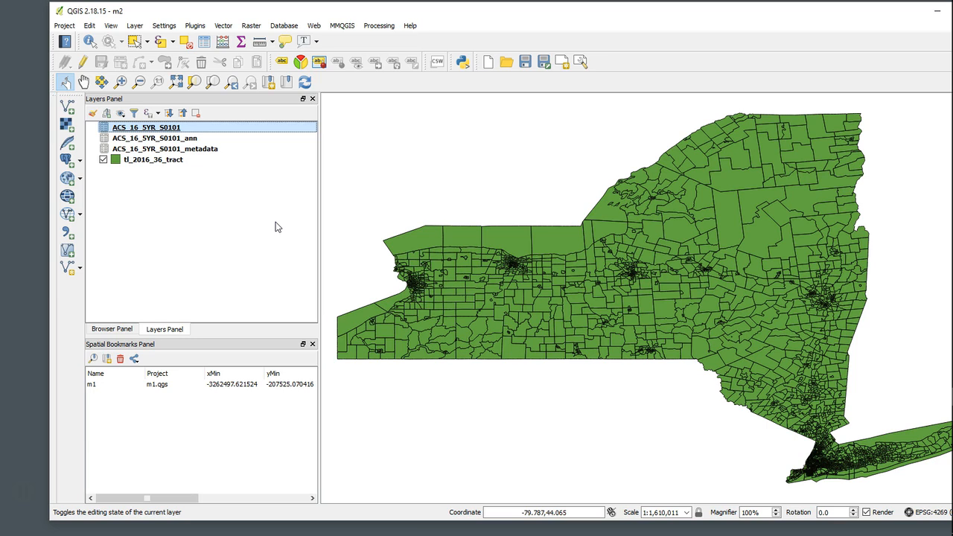
Step: Open the attribute table of ACS_16_5YR_S0101_metadata and widen both columns so the full field descriptions are readable
left_click(169, 139)
right_click(170, 139)
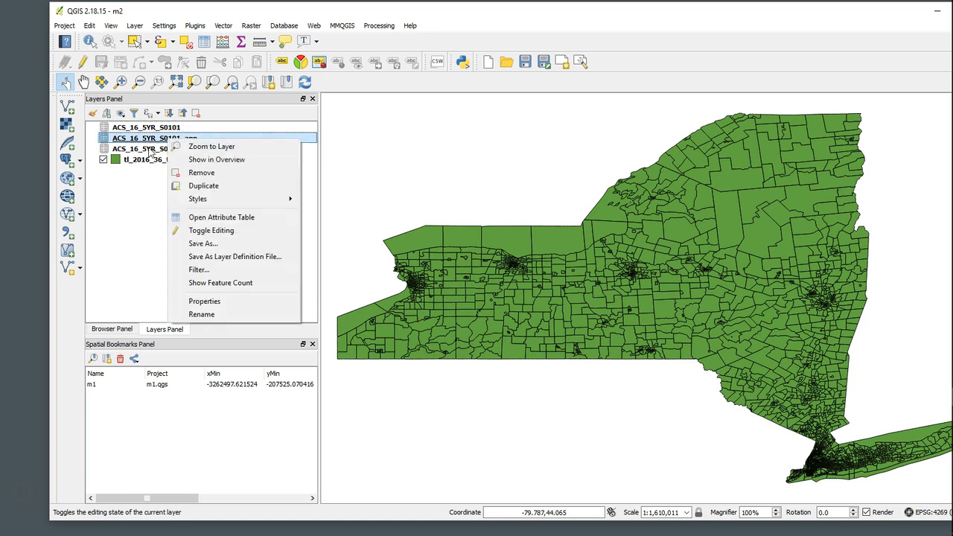
left_click(150, 149)
right_click(149, 150)
left_click(197, 224)
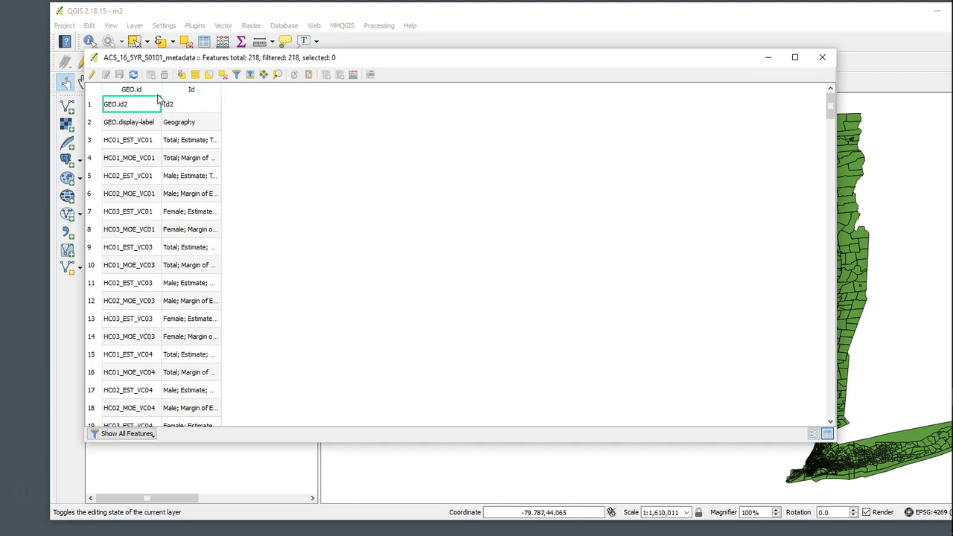
left_click_drag(160, 90, 354, 90)
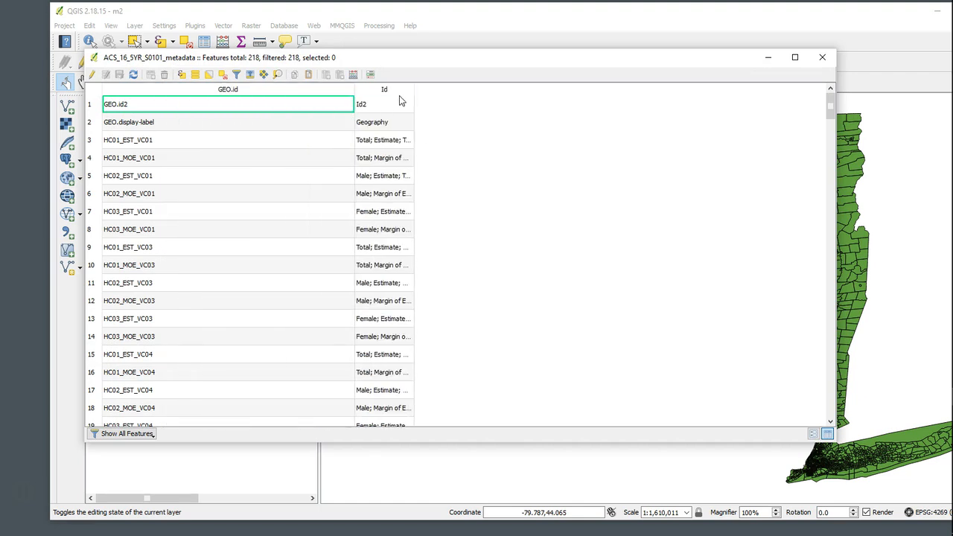
left_click(413, 97)
left_click_drag(413, 90, 636, 120)
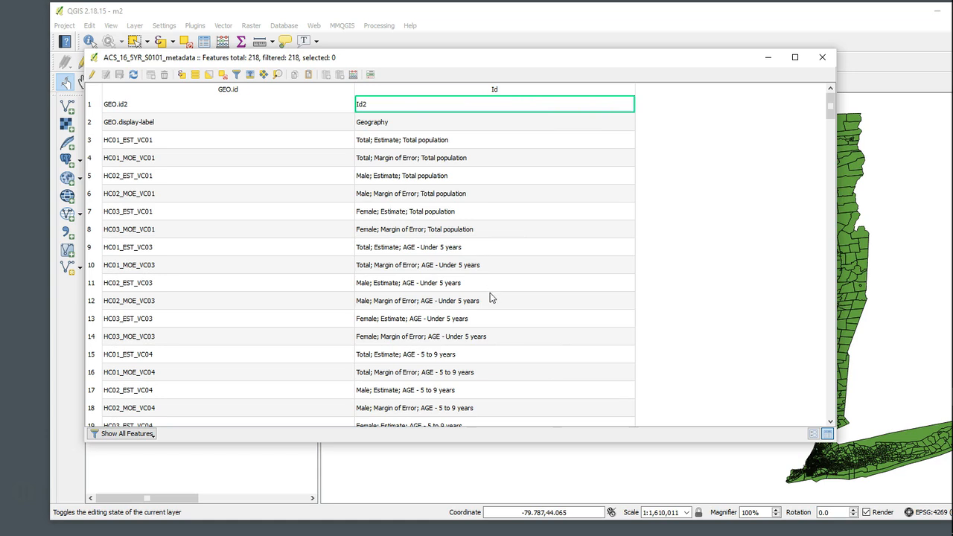
Step: Examine the metadata descriptions for the male under-5-years and male total population estimates, and close the table
left_click(445, 288)
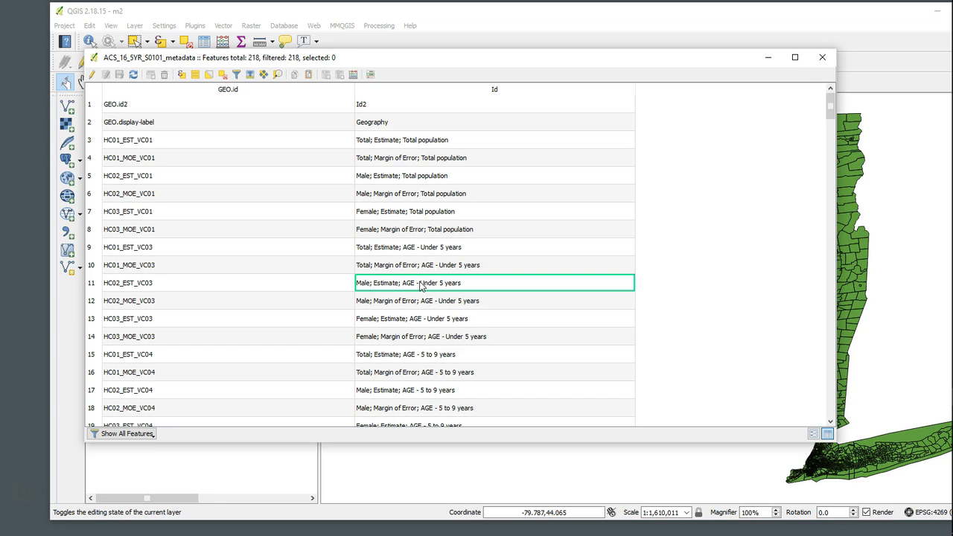
left_click(435, 181)
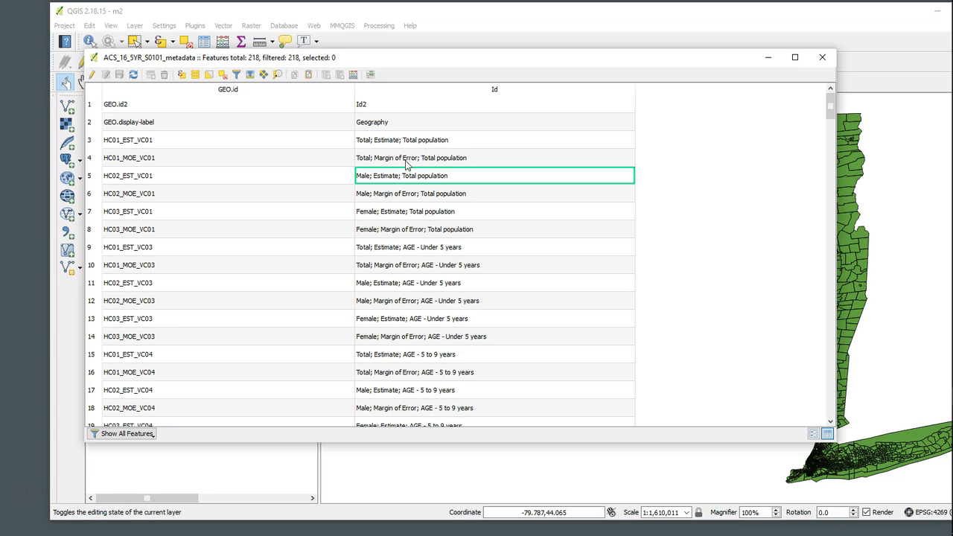
left_click(823, 59)
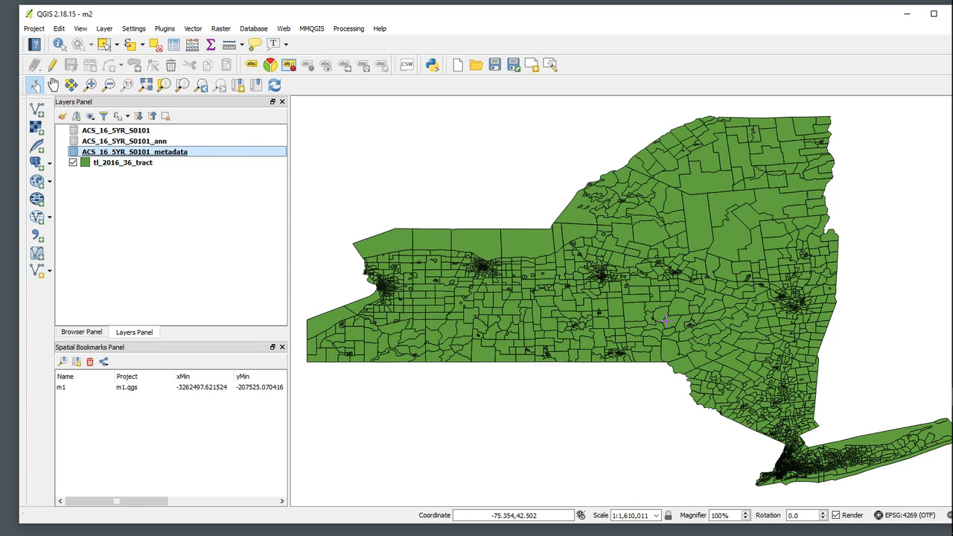
Step: Recheck the fields in the tl_2016_36_tract attribute table and close it
left_click(159, 164)
right_click(159, 164)
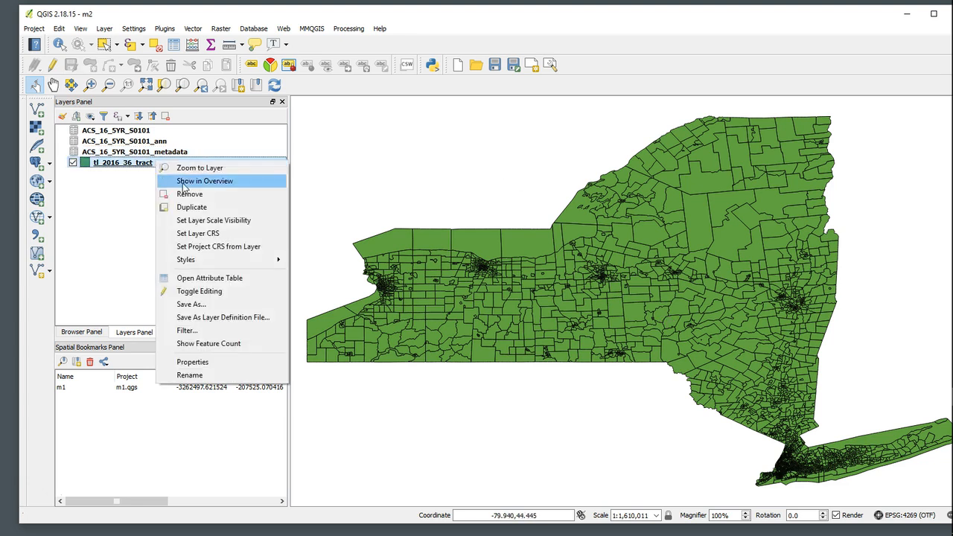
left_click(216, 277)
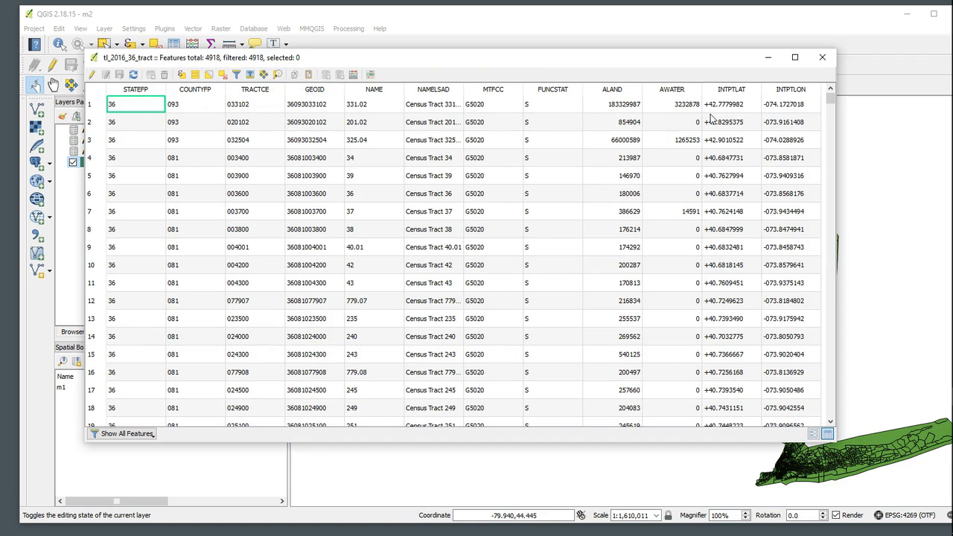
left_click(822, 57)
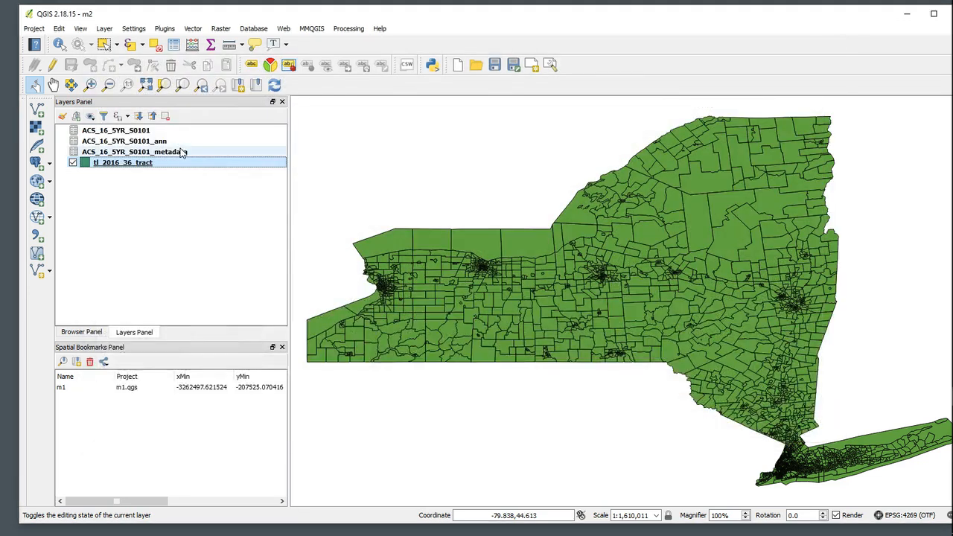
Step: Open the ACS_16_5YR_S0101 attribute table, widen the HC01_EST_VC01 column and sort the records by it in ascending order
right_click(141, 131)
left_click(191, 206)
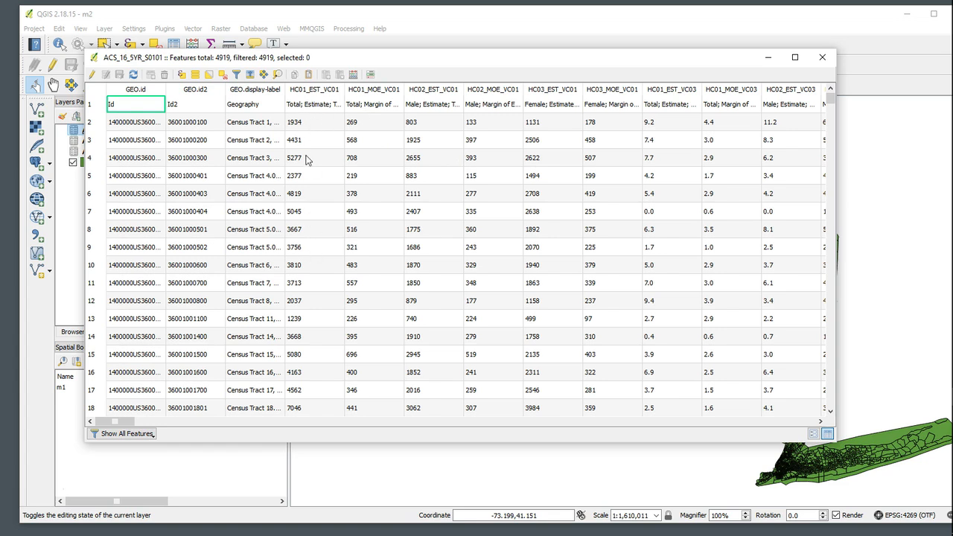
left_click_drag(345, 89, 480, 90)
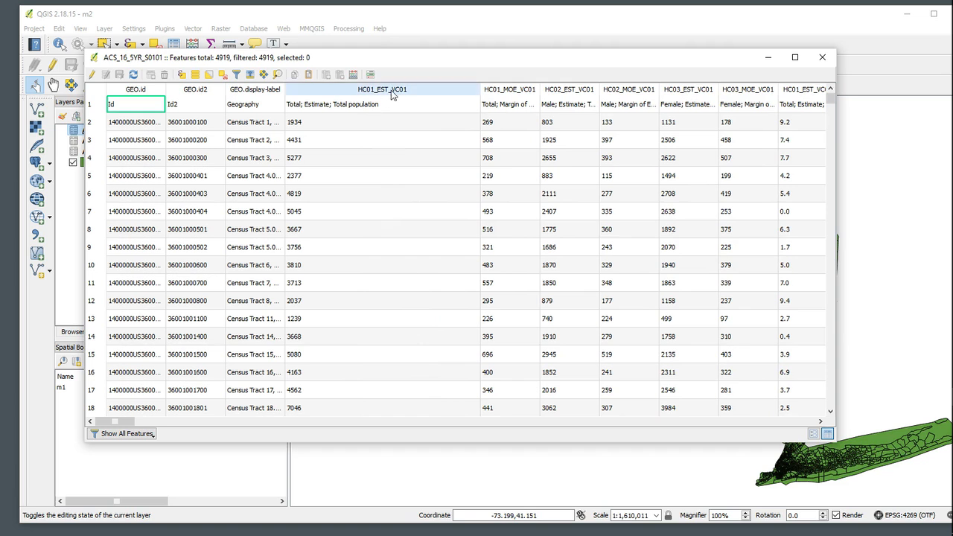
left_click(438, 87)
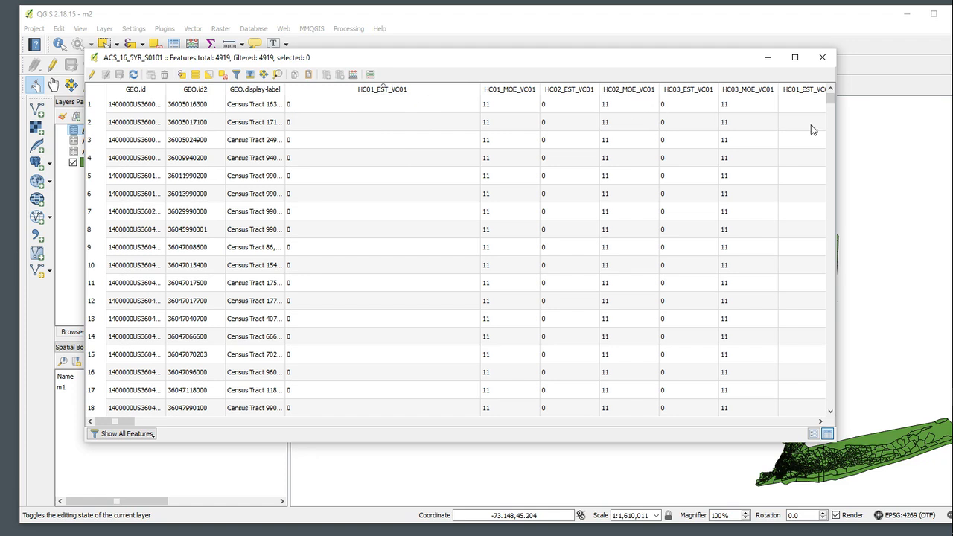
Step: Examine the tracts with zero total population, select the last of these records, and close the table
left_click_drag(827, 100, 832, 99)
scroll(241, 379, "down", 10)
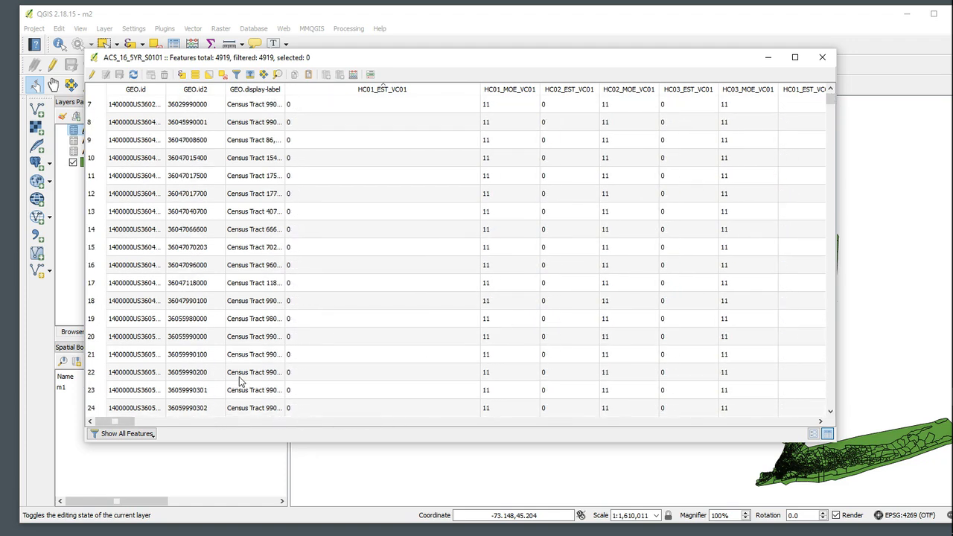
scroll(248, 366, "down", 8)
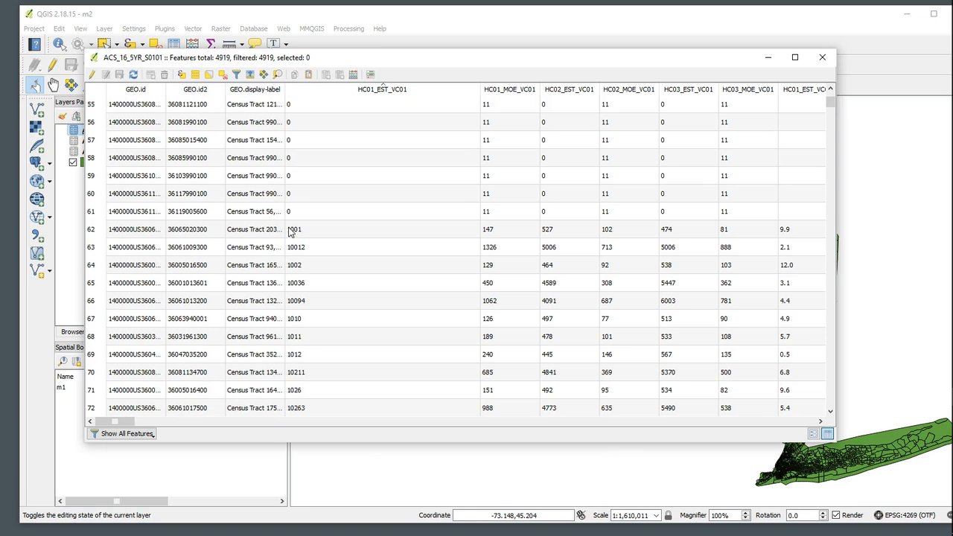
left_click(95, 213)
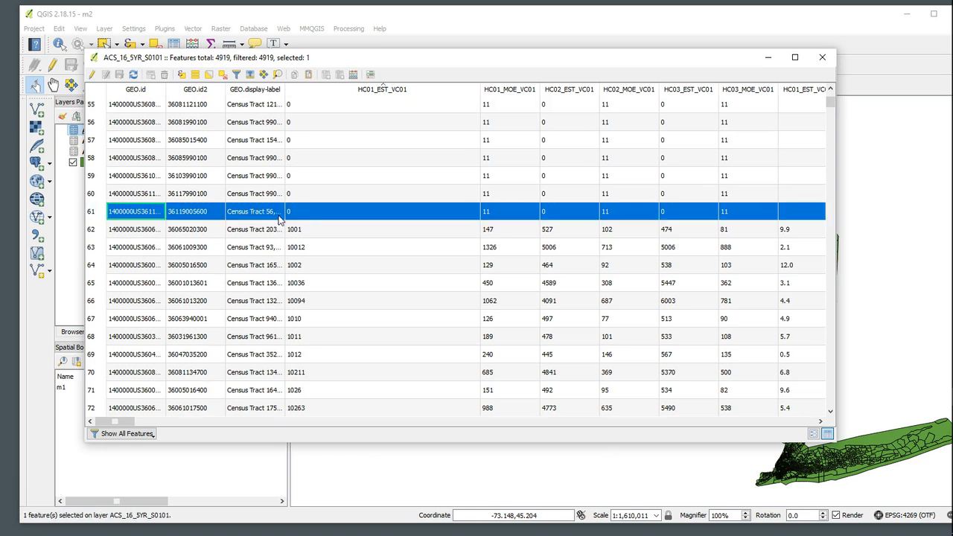
scroll(296, 208, "up", 6)
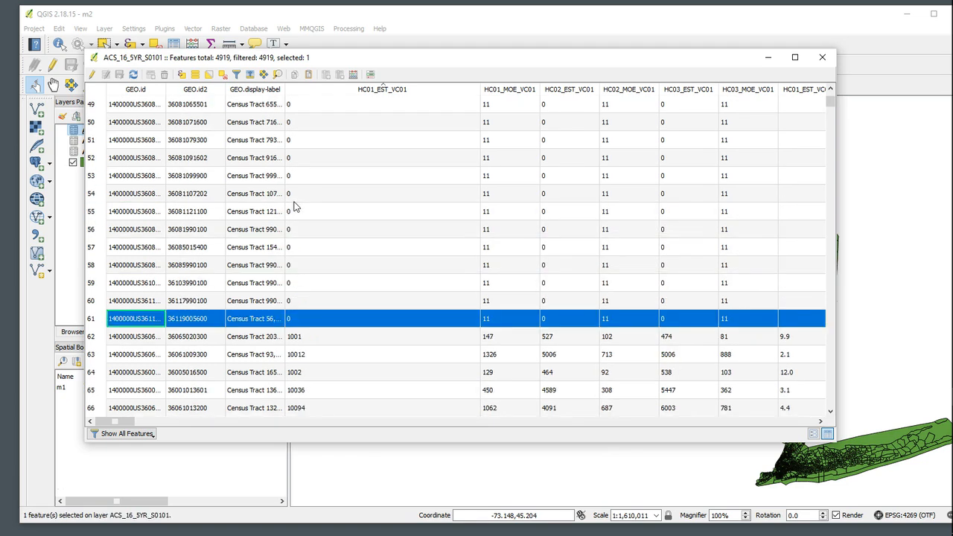
scroll(292, 207, "up", 12)
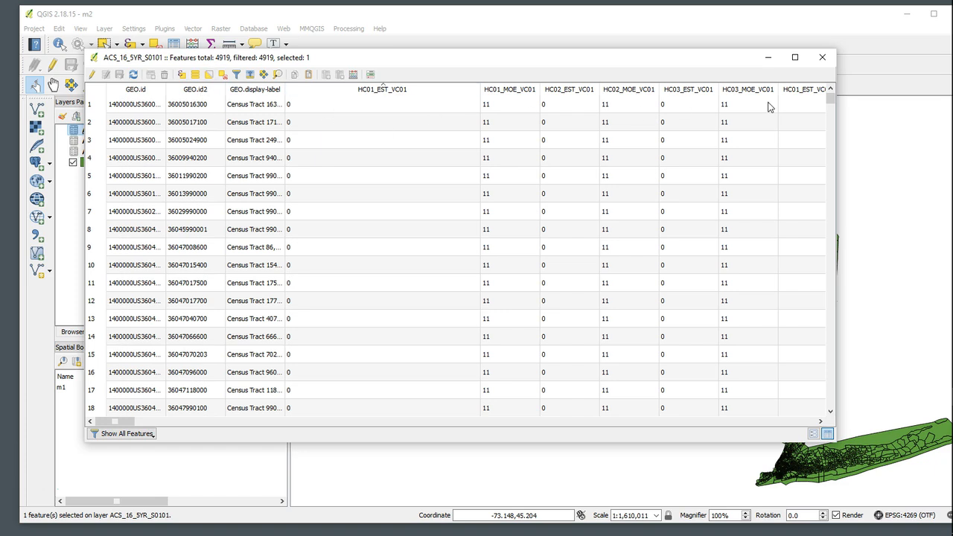
left_click(821, 58)
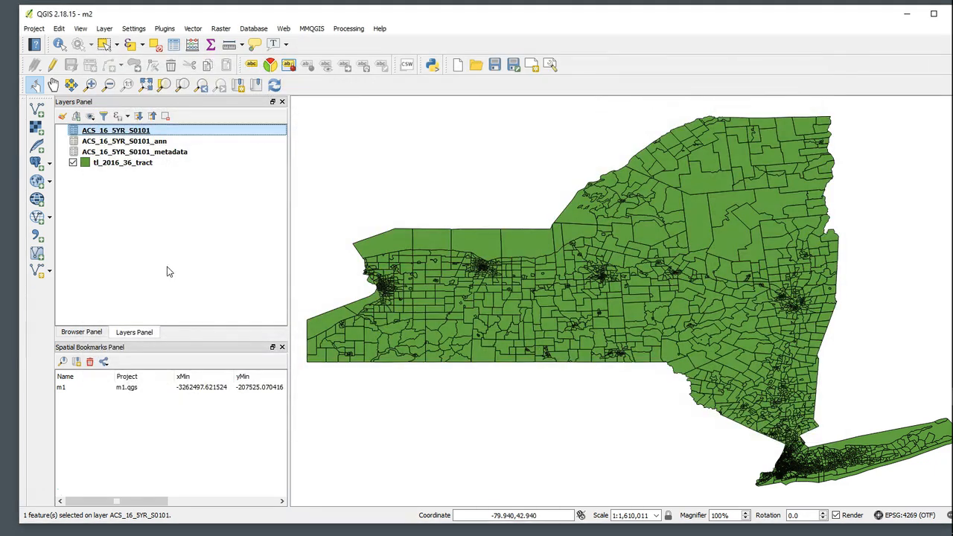